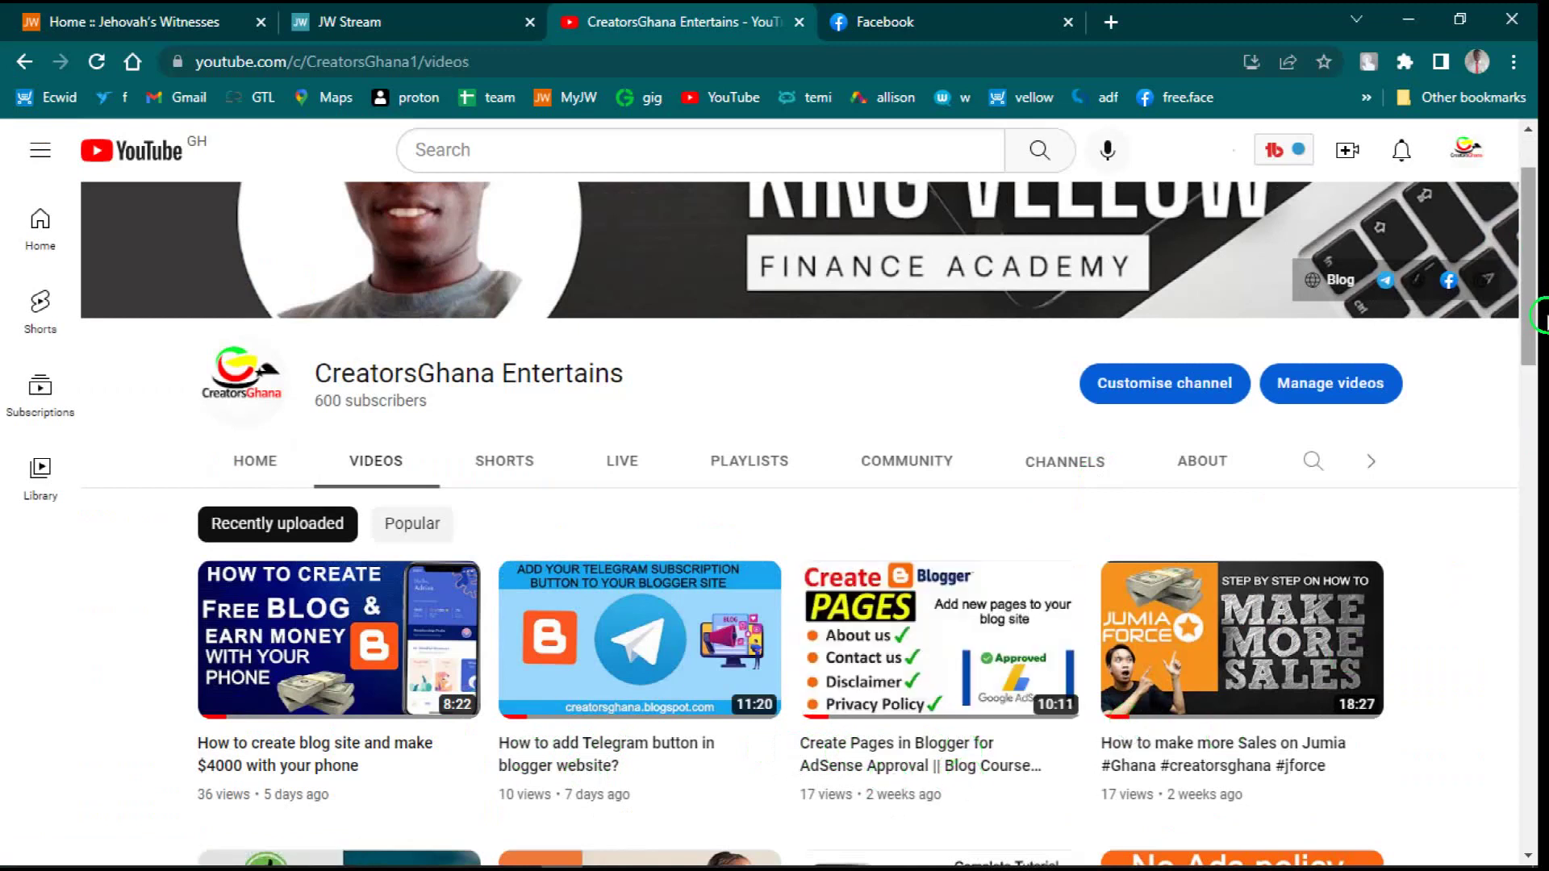
- Scroll the CreatorsGhana Entertains videos page, then switch to the CreatorsGhana blog homepage window
left_click_drag(1539, 316, 1541, 388)
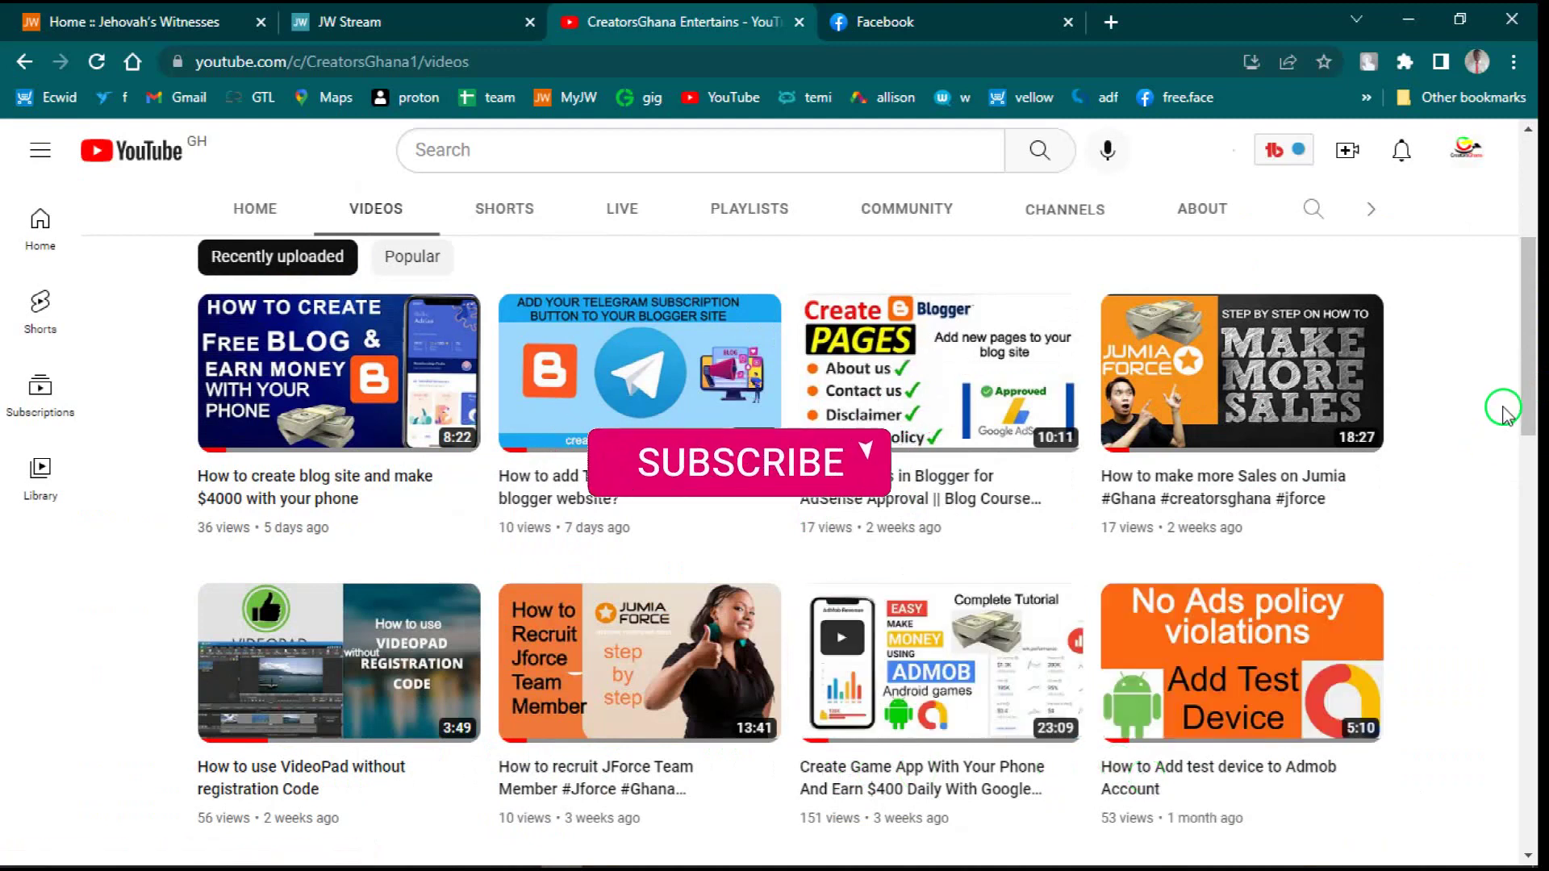
left_click_drag(1529, 379, 1531, 296)
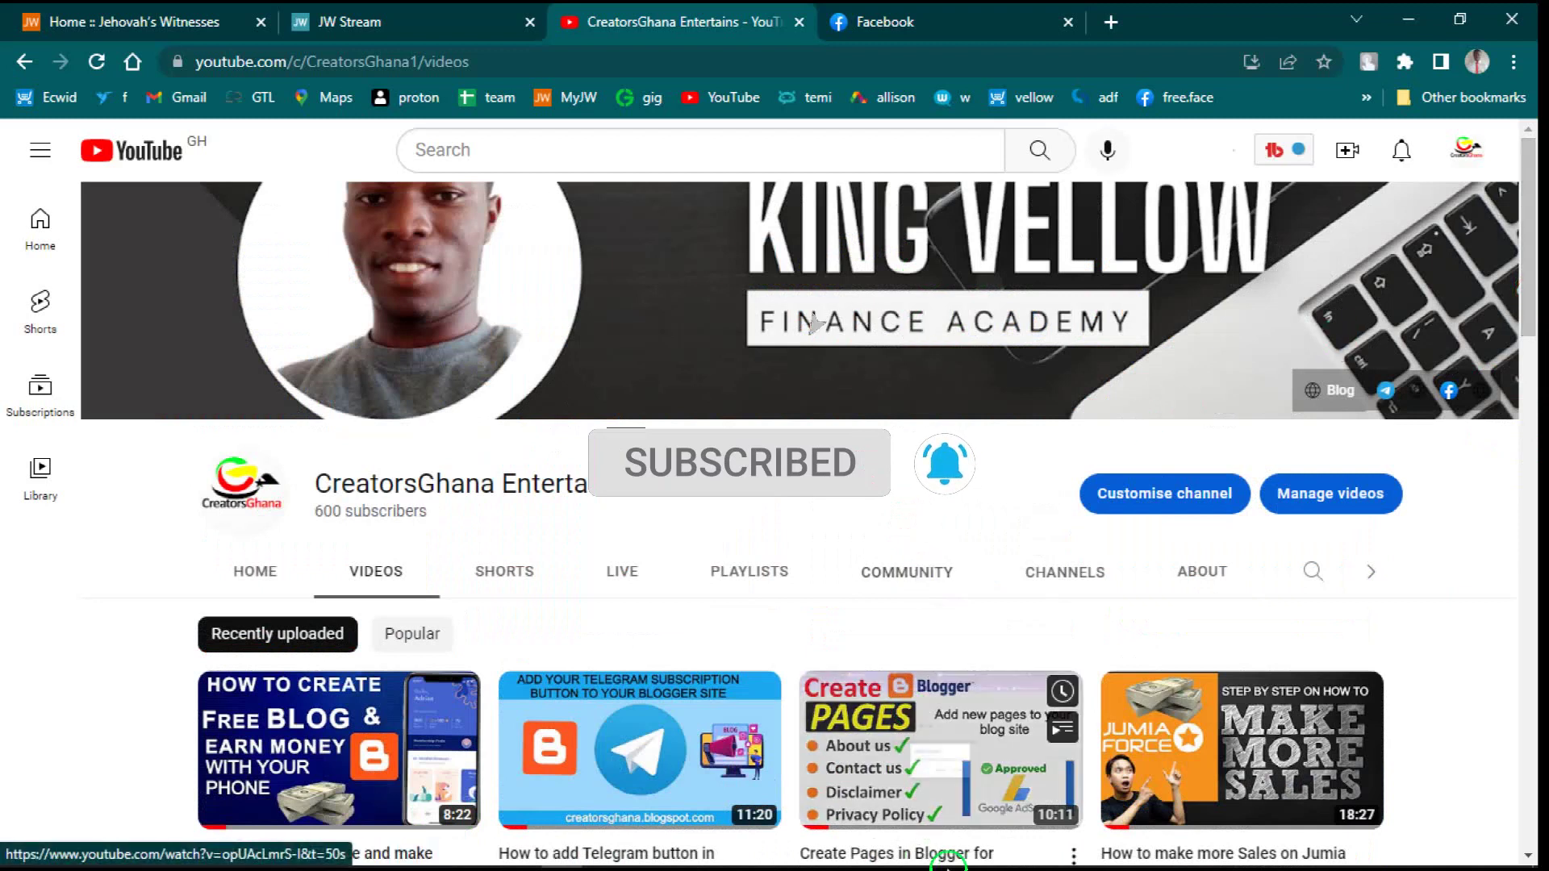
left_click(611, 853)
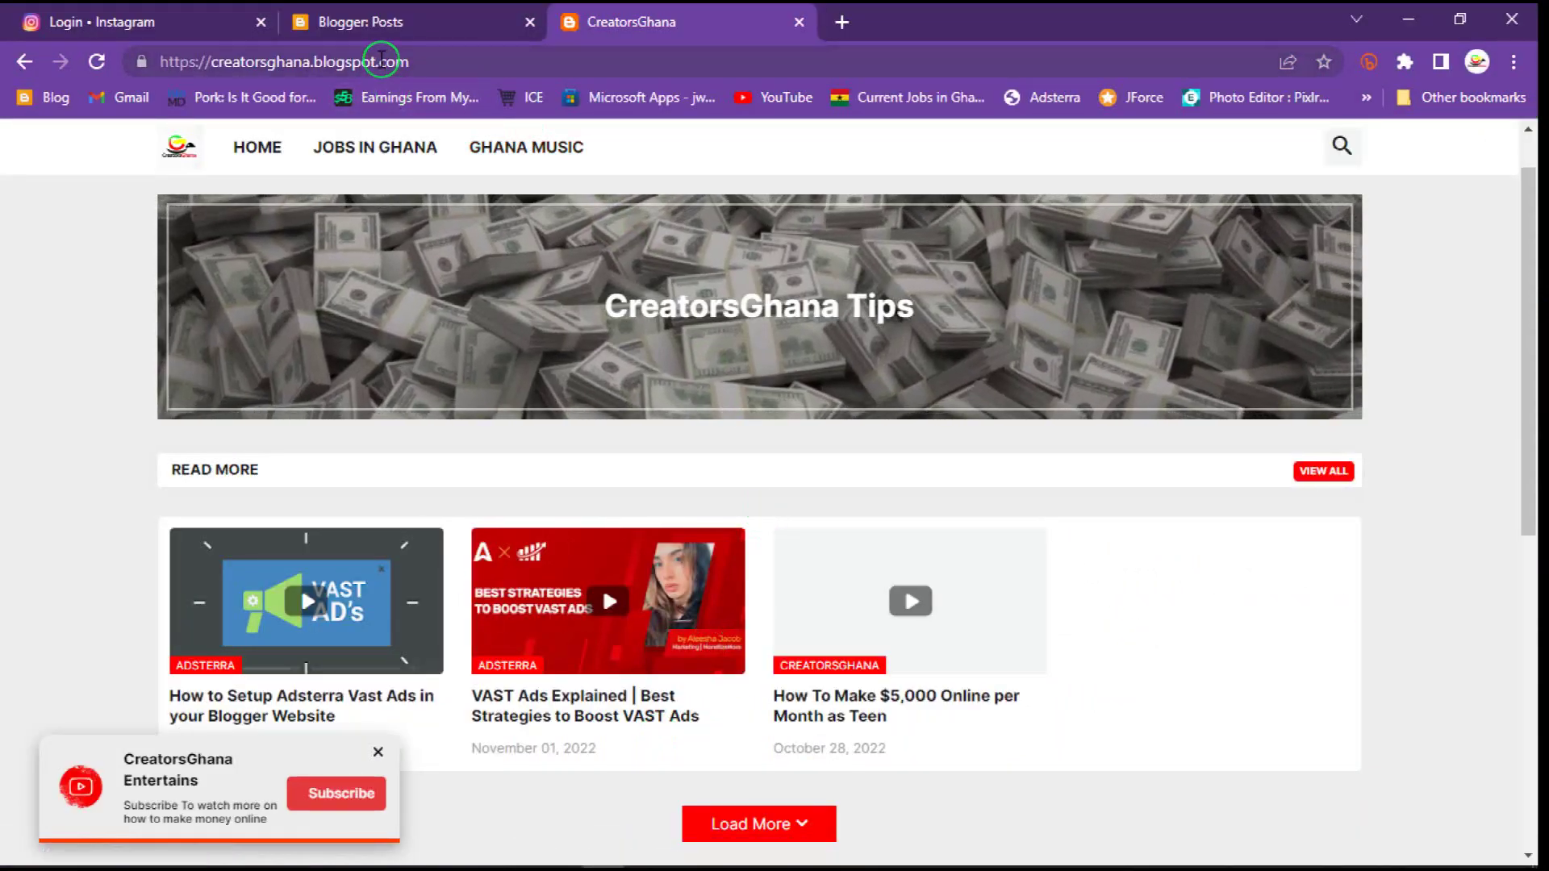
- Open the 'How to Setup Adsterra Vast Ads' post and highlight its title
left_click(267, 698)
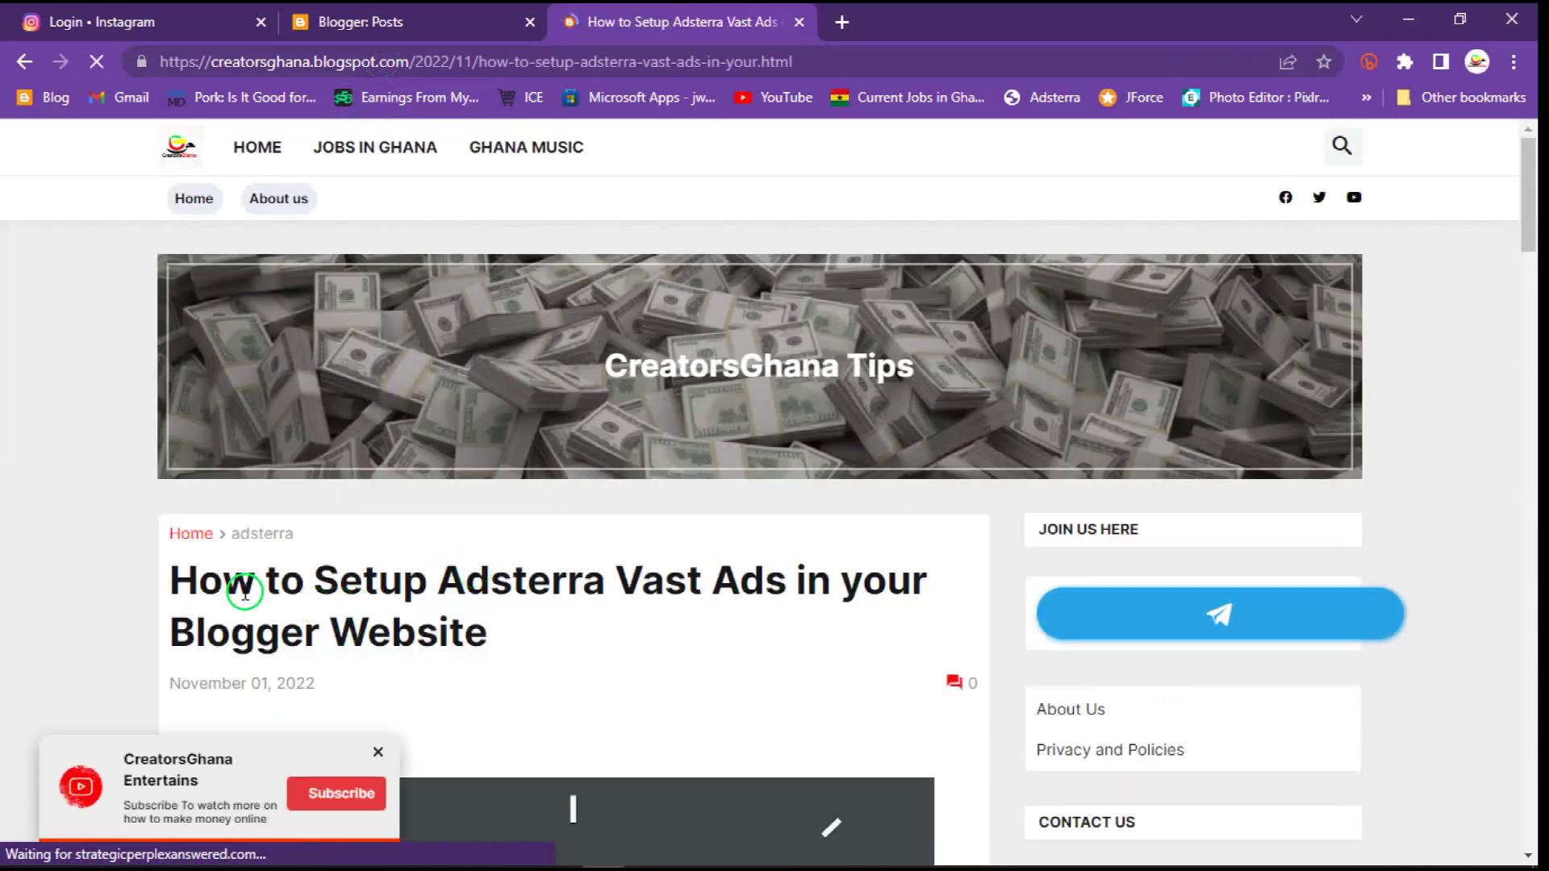
left_click_drag(171, 571, 501, 637)
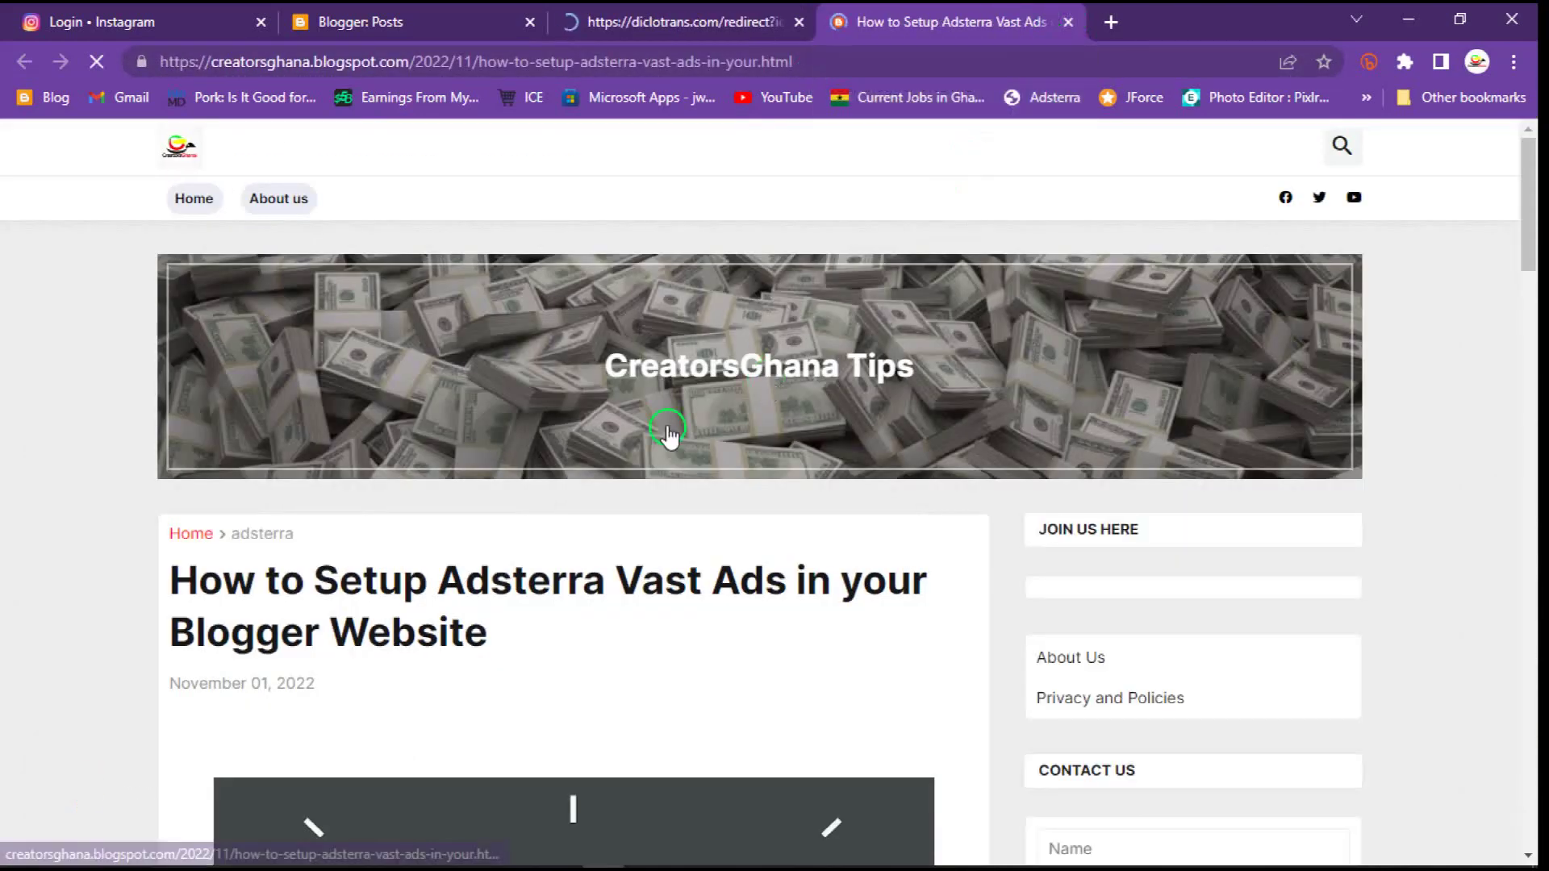
left_click_drag(173, 580, 490, 628)
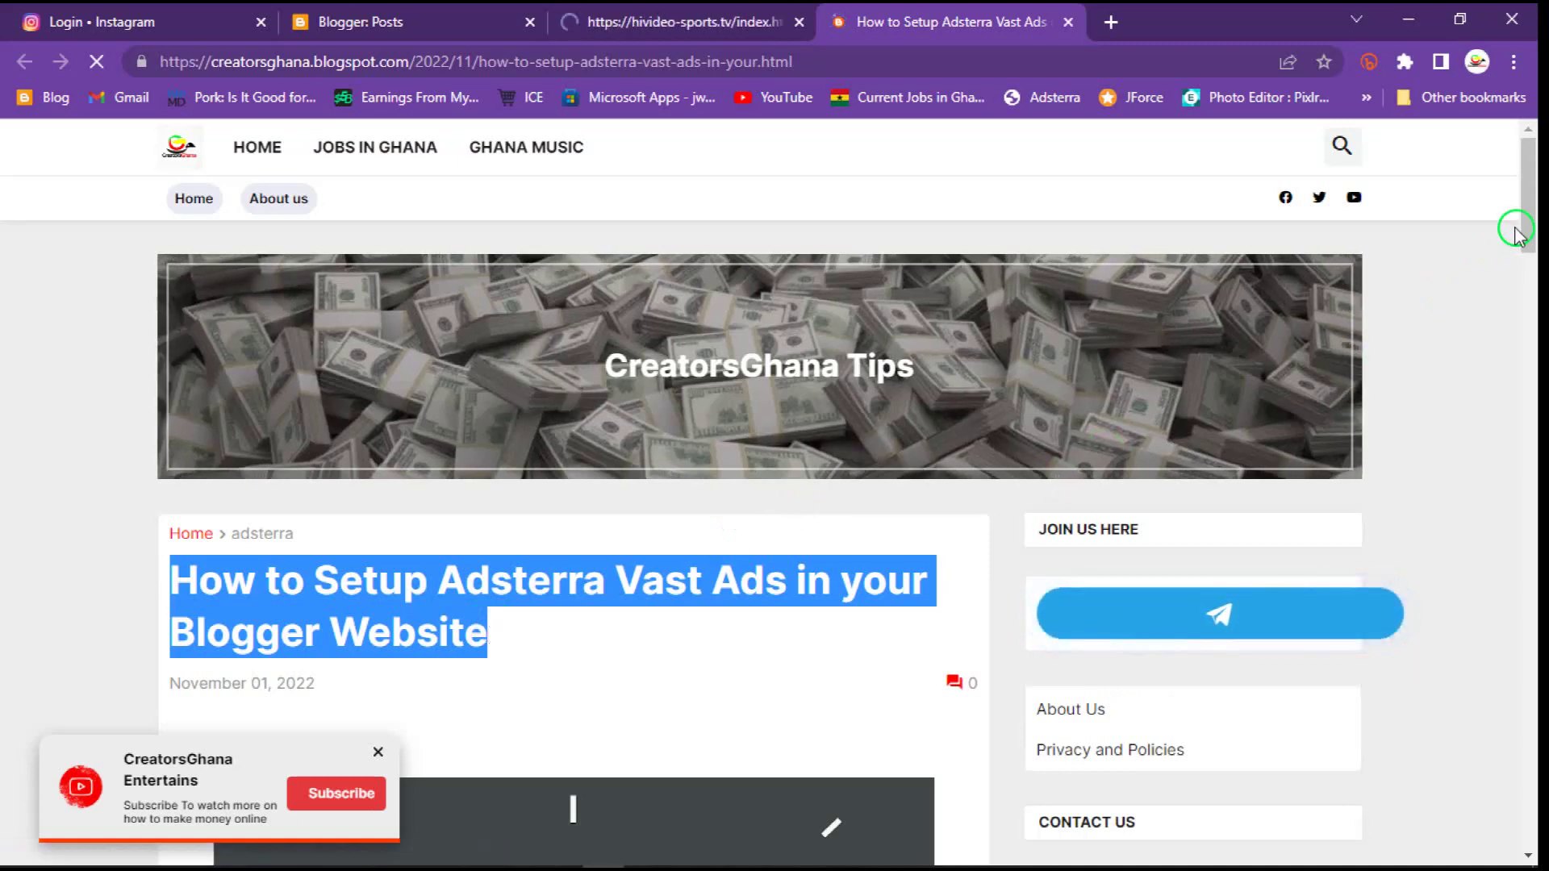
- Copy the post's Fluid Player HTML code block
left_click_drag(1531, 217, 1539, 438)
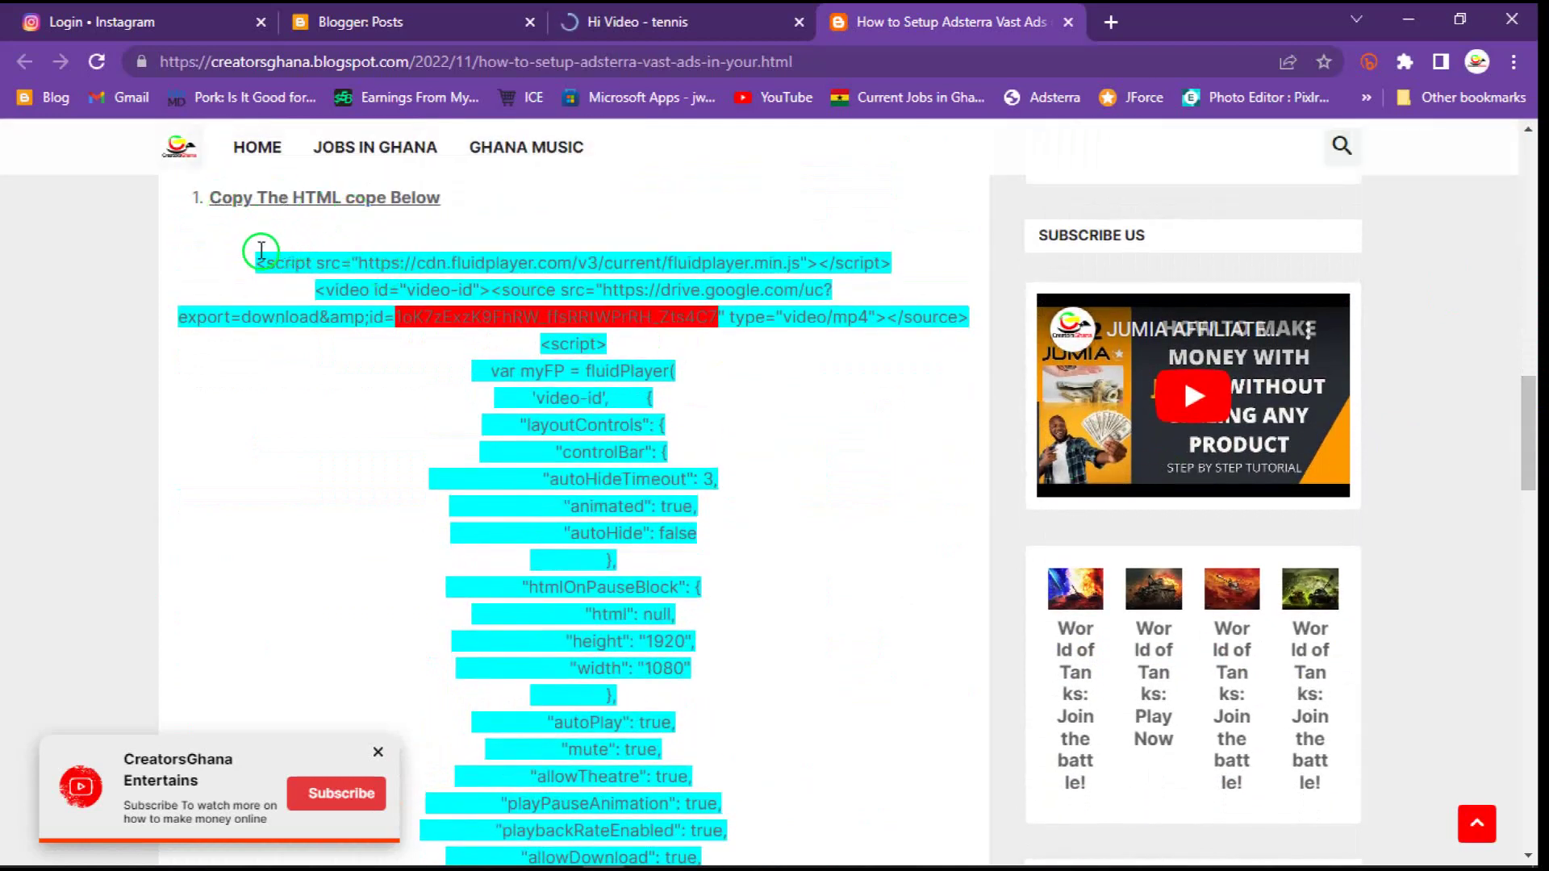
left_click_drag(258, 257, 664, 385)
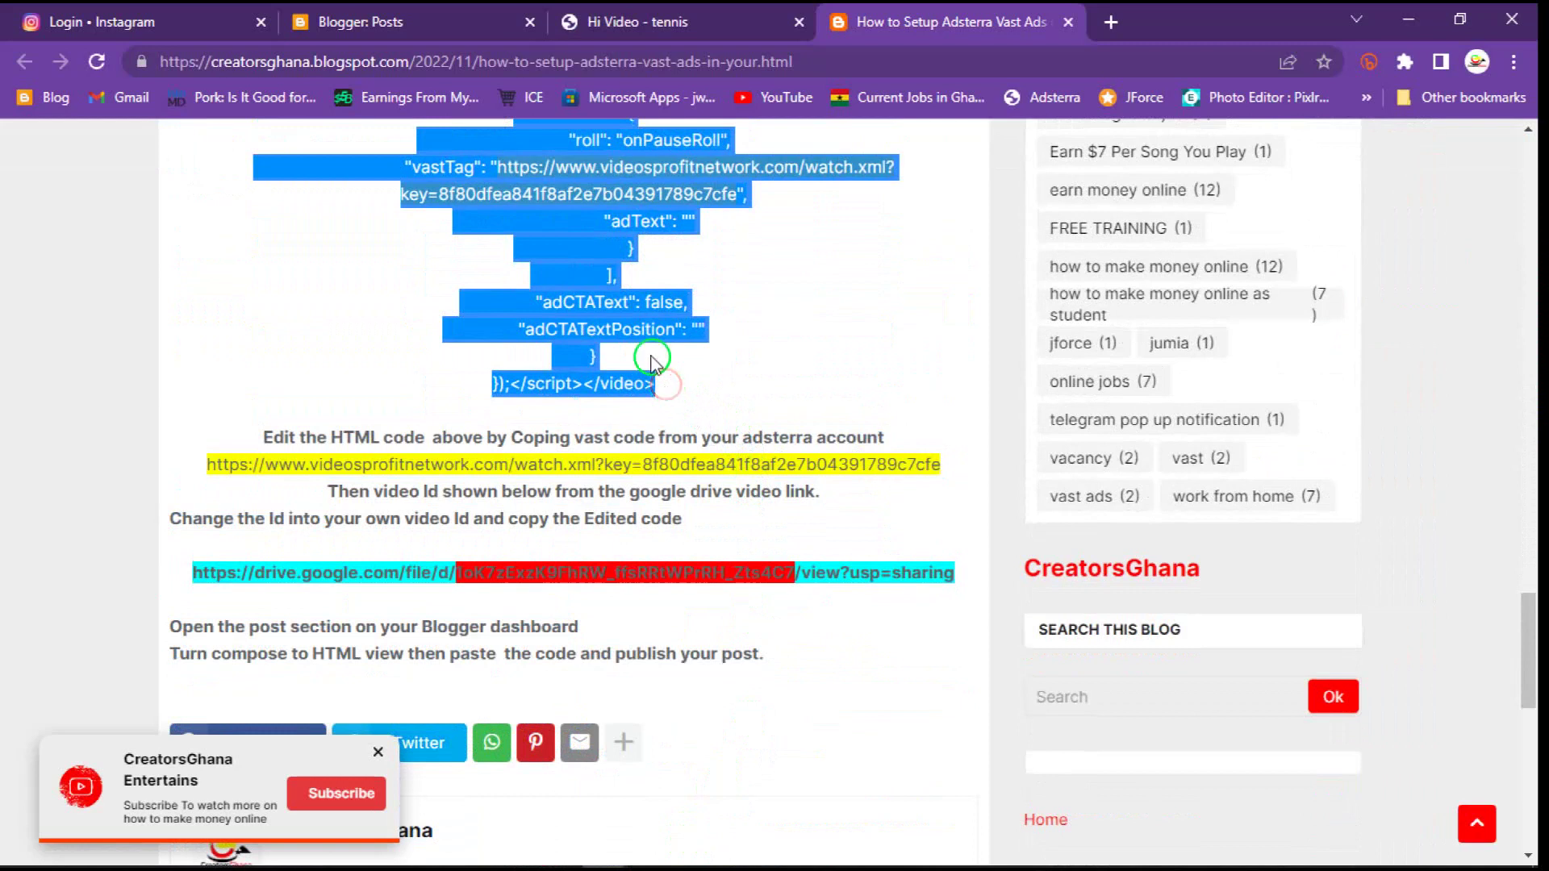
right_click(637, 318)
left_click(668, 338)
mouse_move(476, 867)
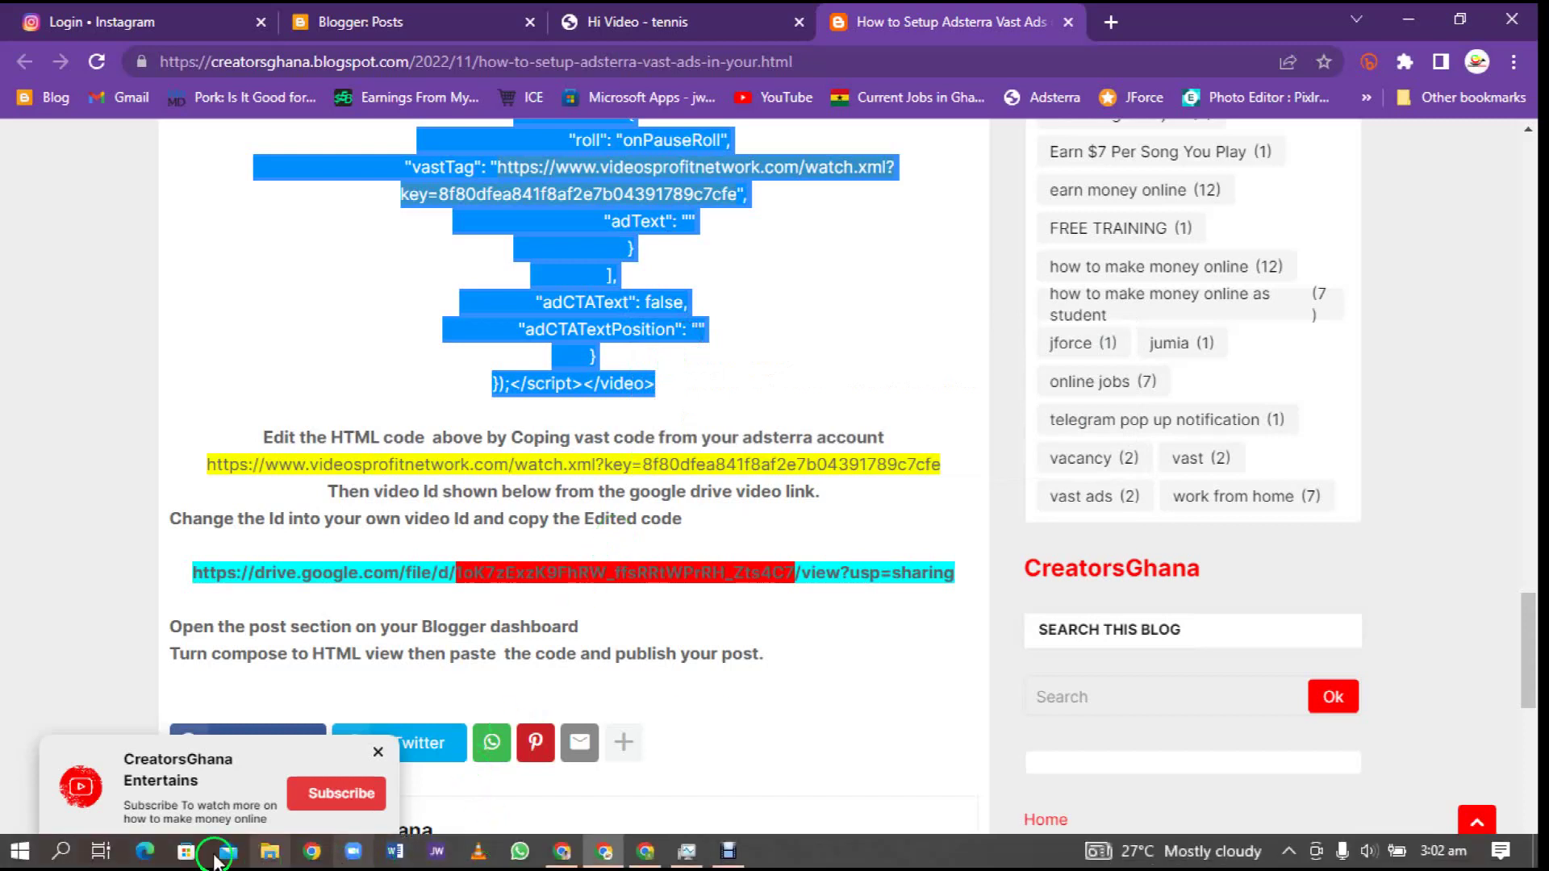
- Launch Notepad and paste the copied Fluid Player code into a new note
left_click(63, 852)
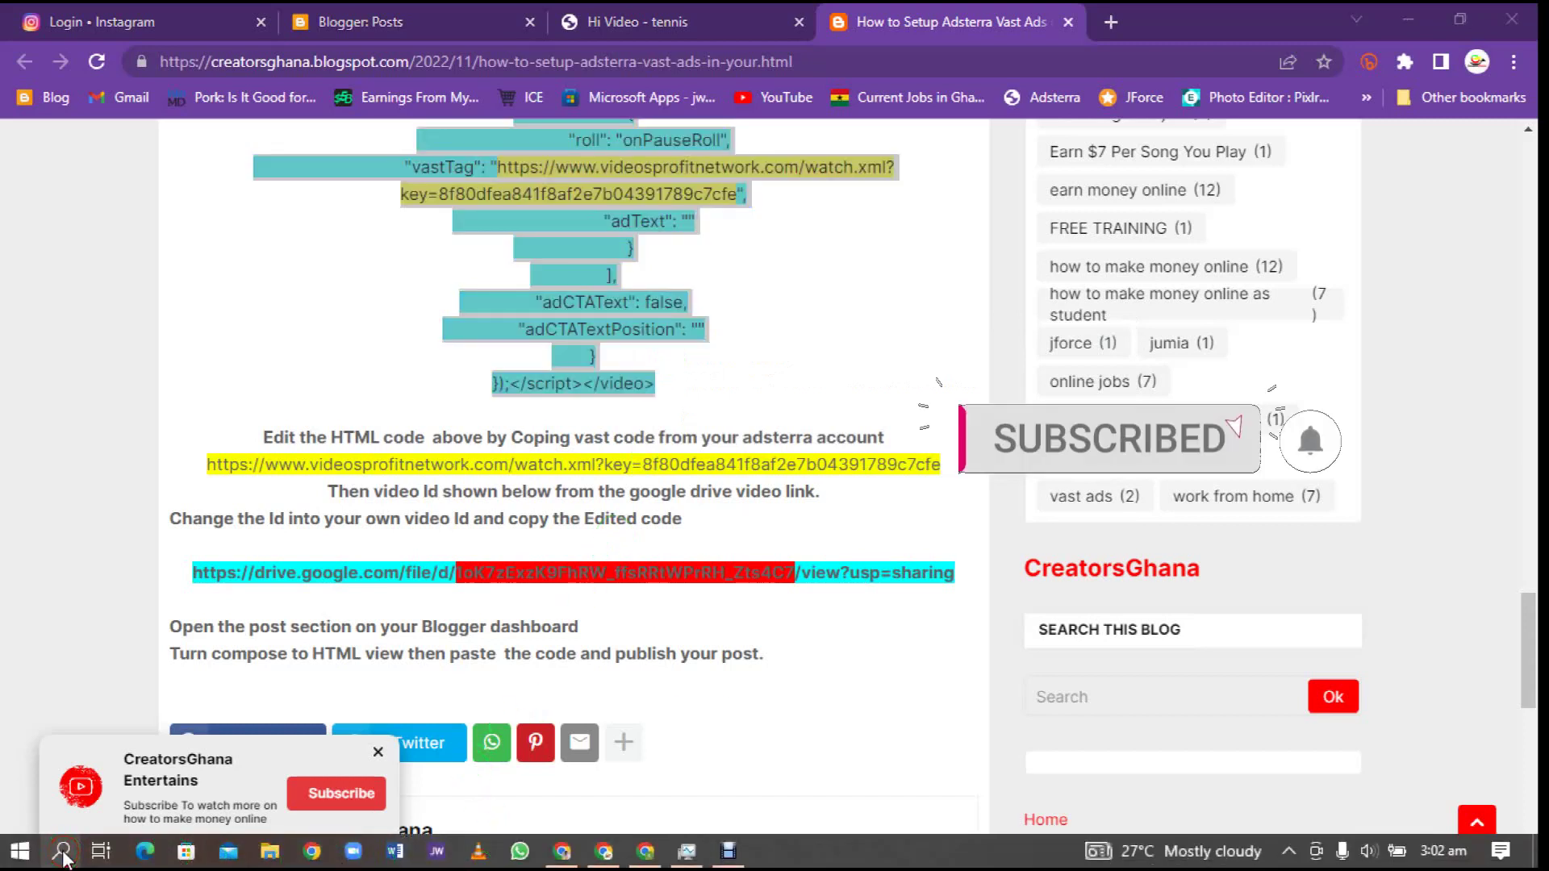
type("n")
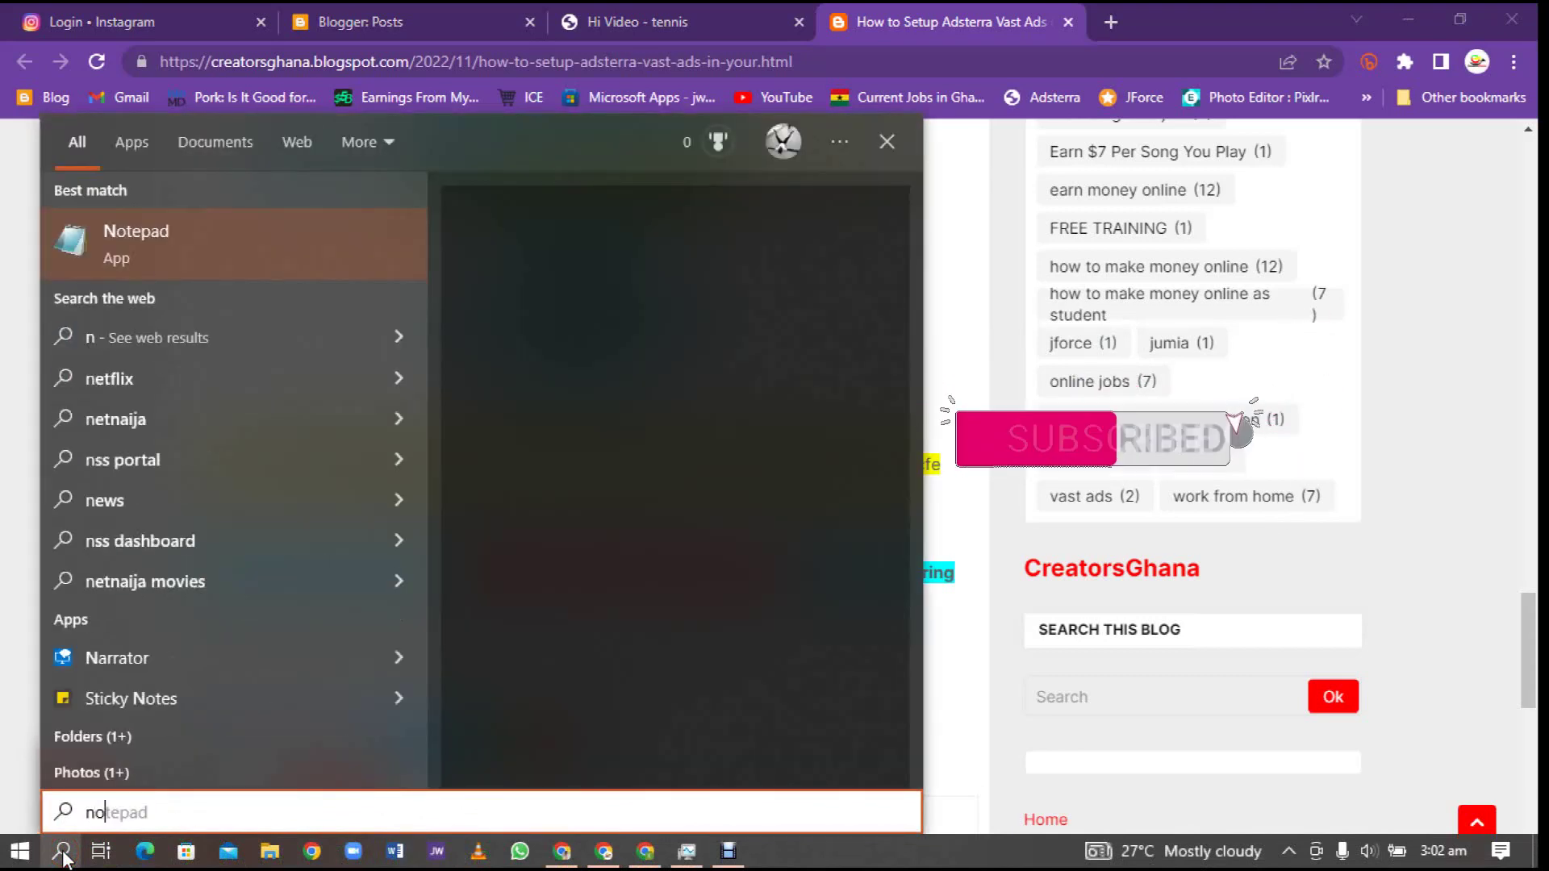
type("o")
left_click(555, 420)
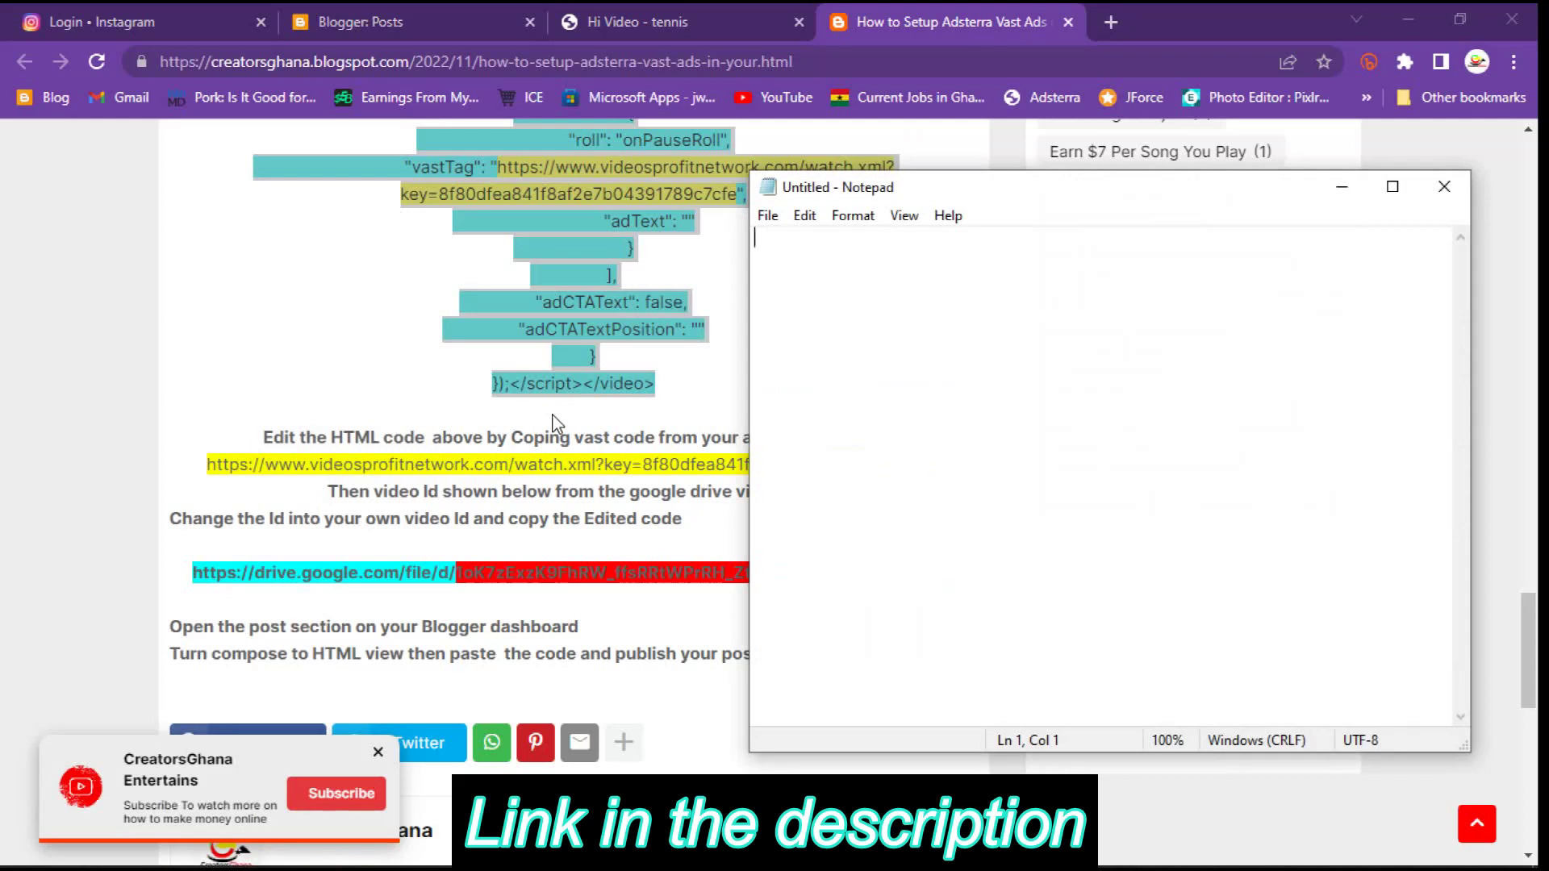
right_click(965, 330)
left_click(1021, 426)
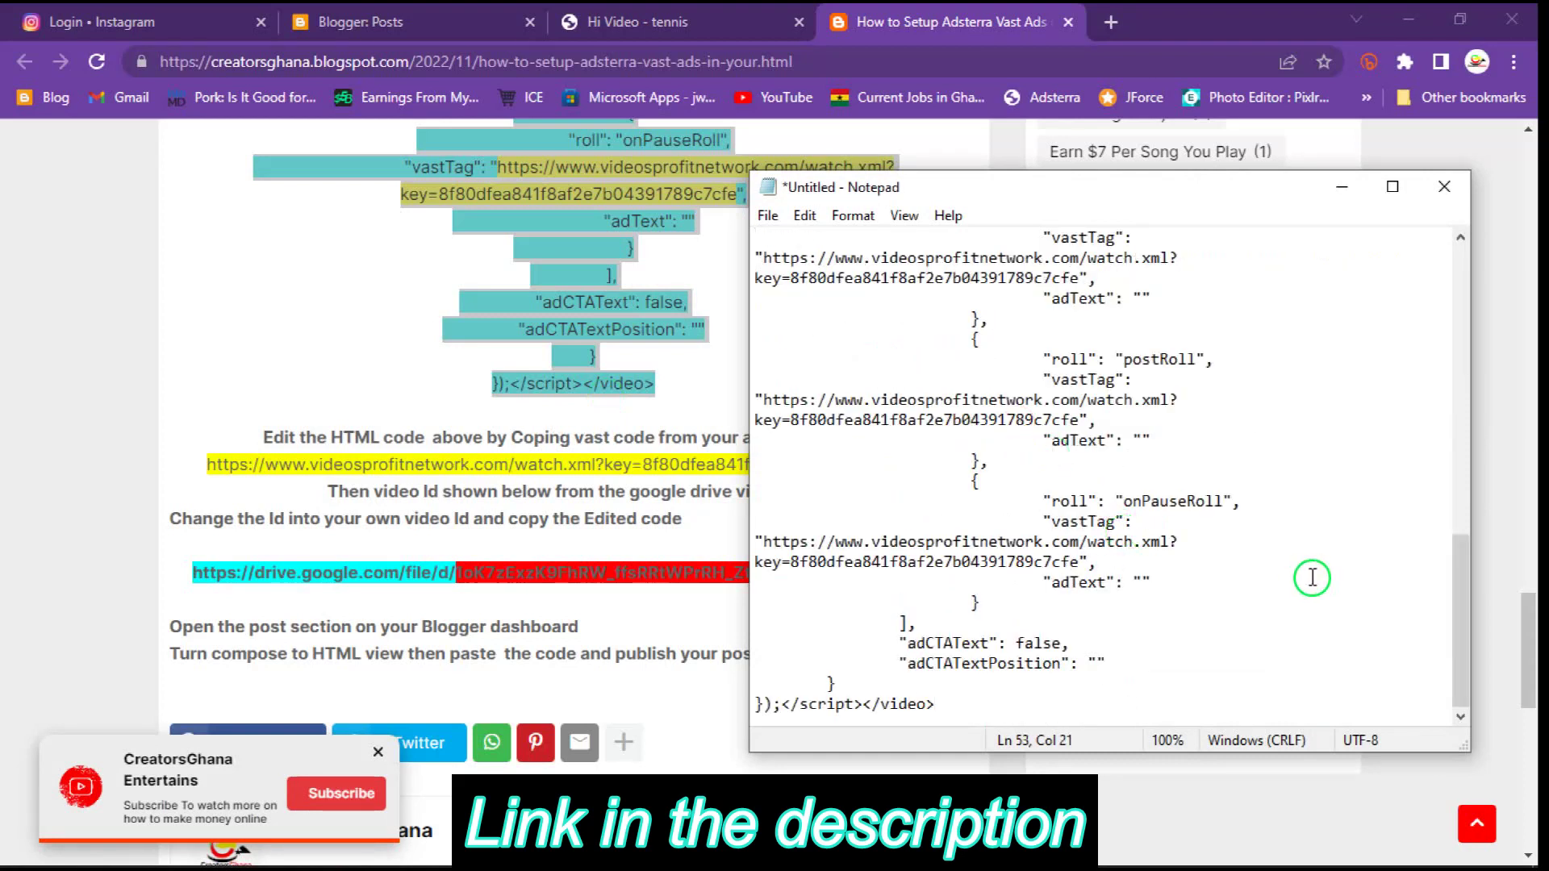
- Select the sample video ID in the pasted code, then return to the blog post
left_click_drag(1467, 646, 1467, 319)
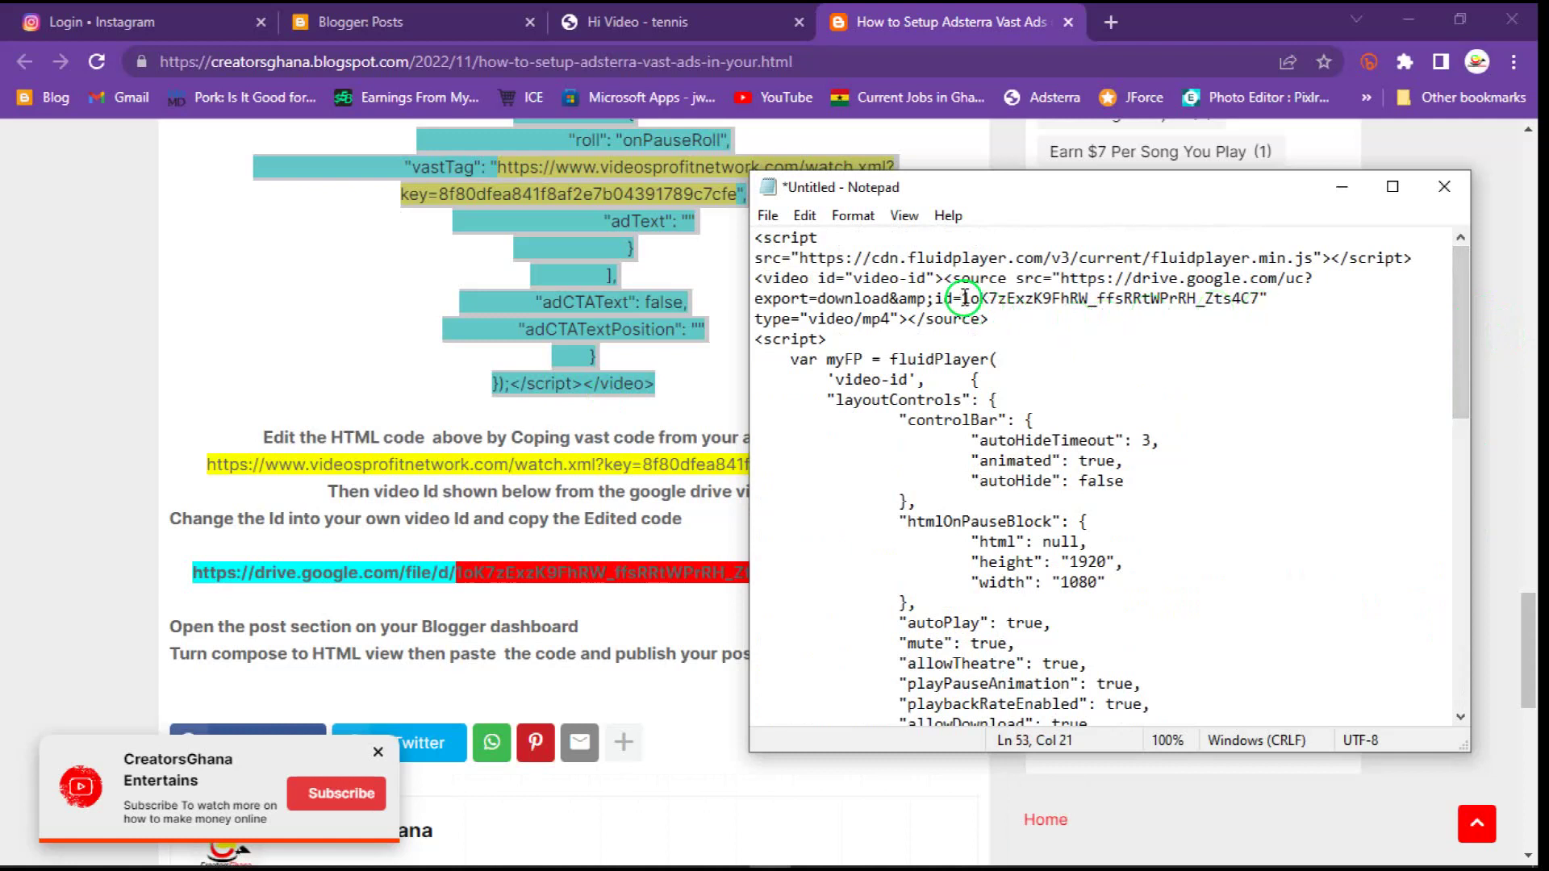
mouse_move(969, 298)
left_mouse_down()
mouse_move(1214, 280)
mouse_move(1007, 315)
mouse_move(972, 301)
left_mouse_up()
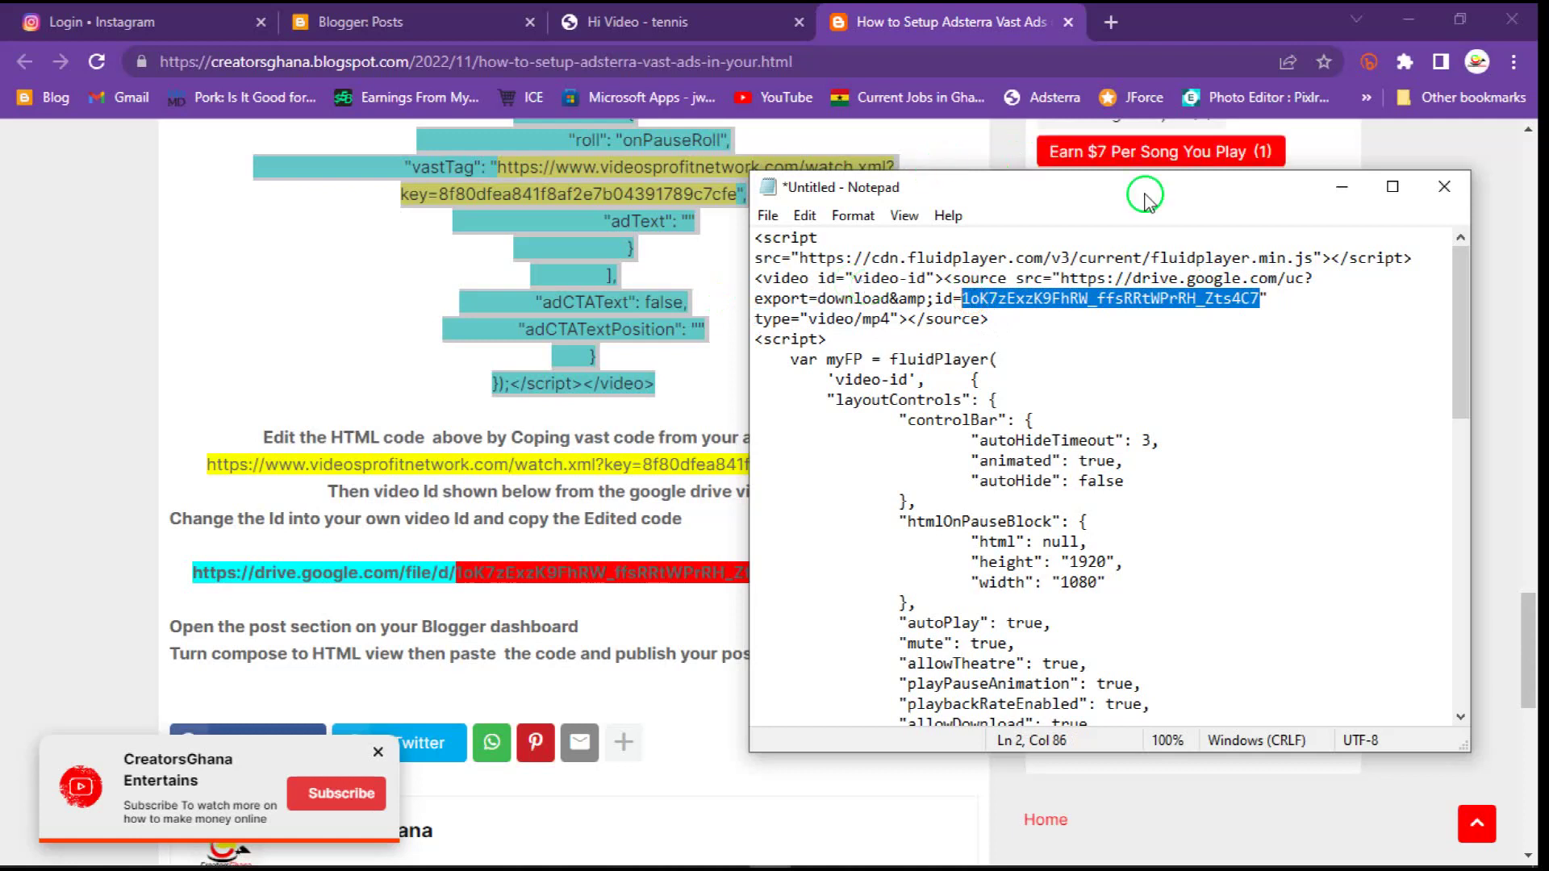
left_click(1384, 148)
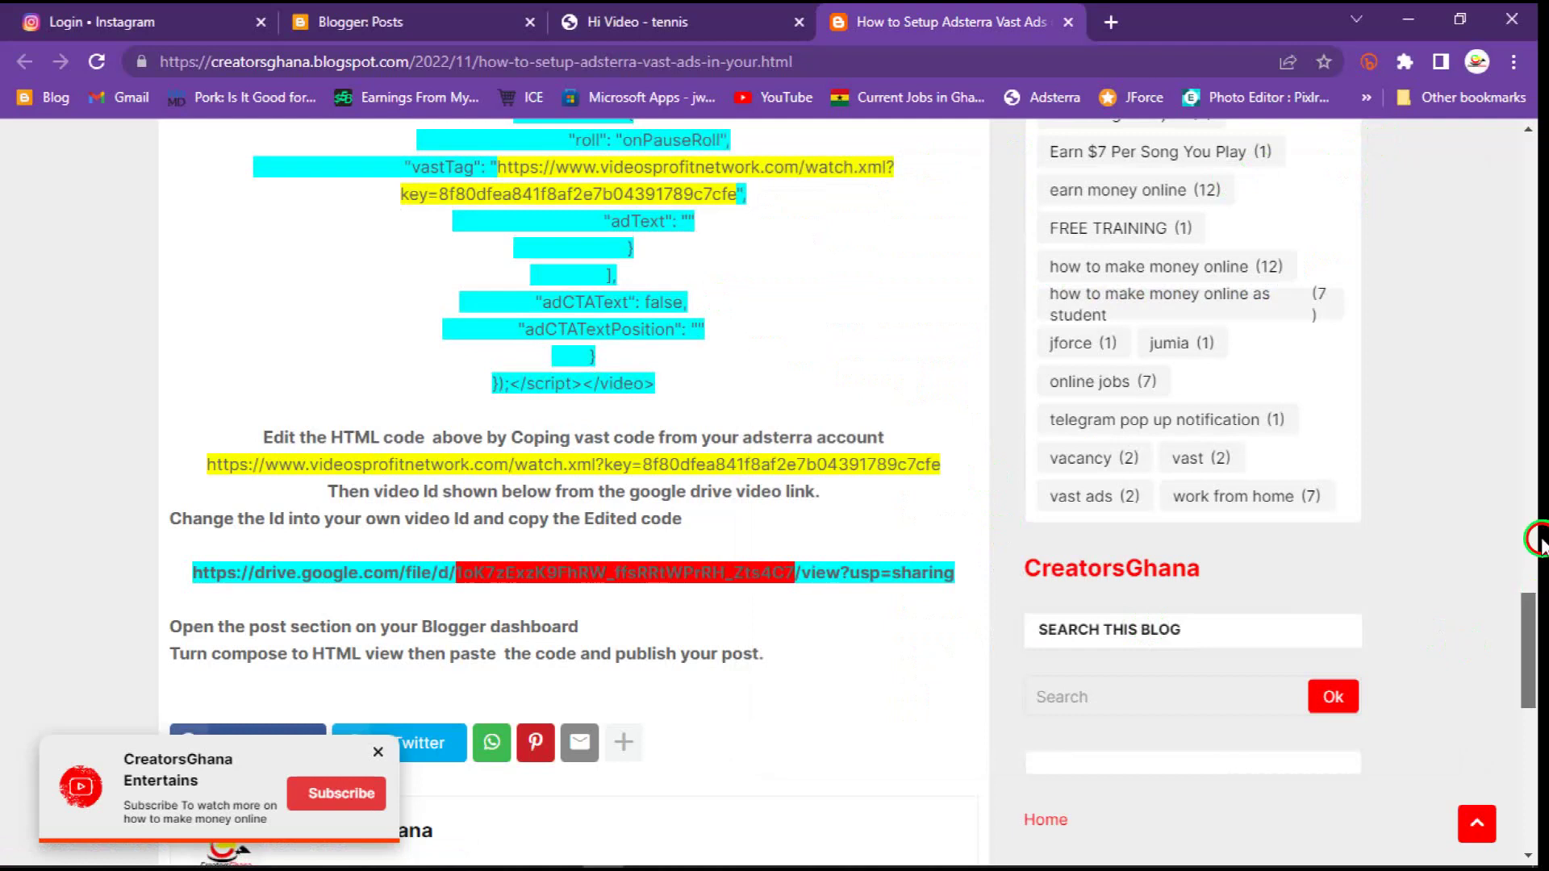
scroll(1533, 537, "up", 1)
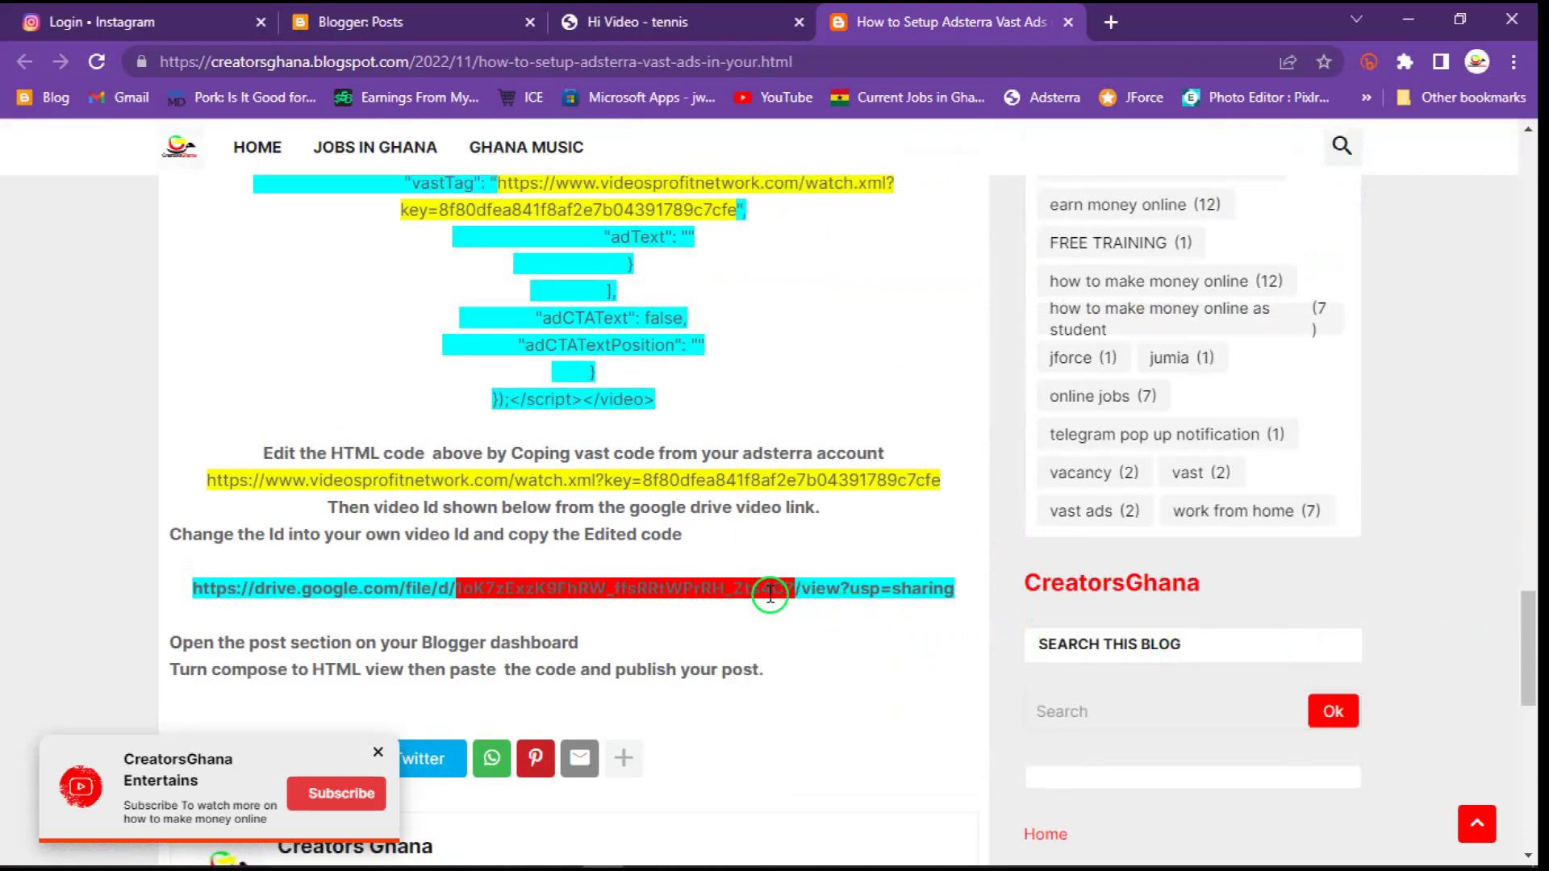
key("ctrl+a")
left_click_drag(1537, 623, 1541, 359)
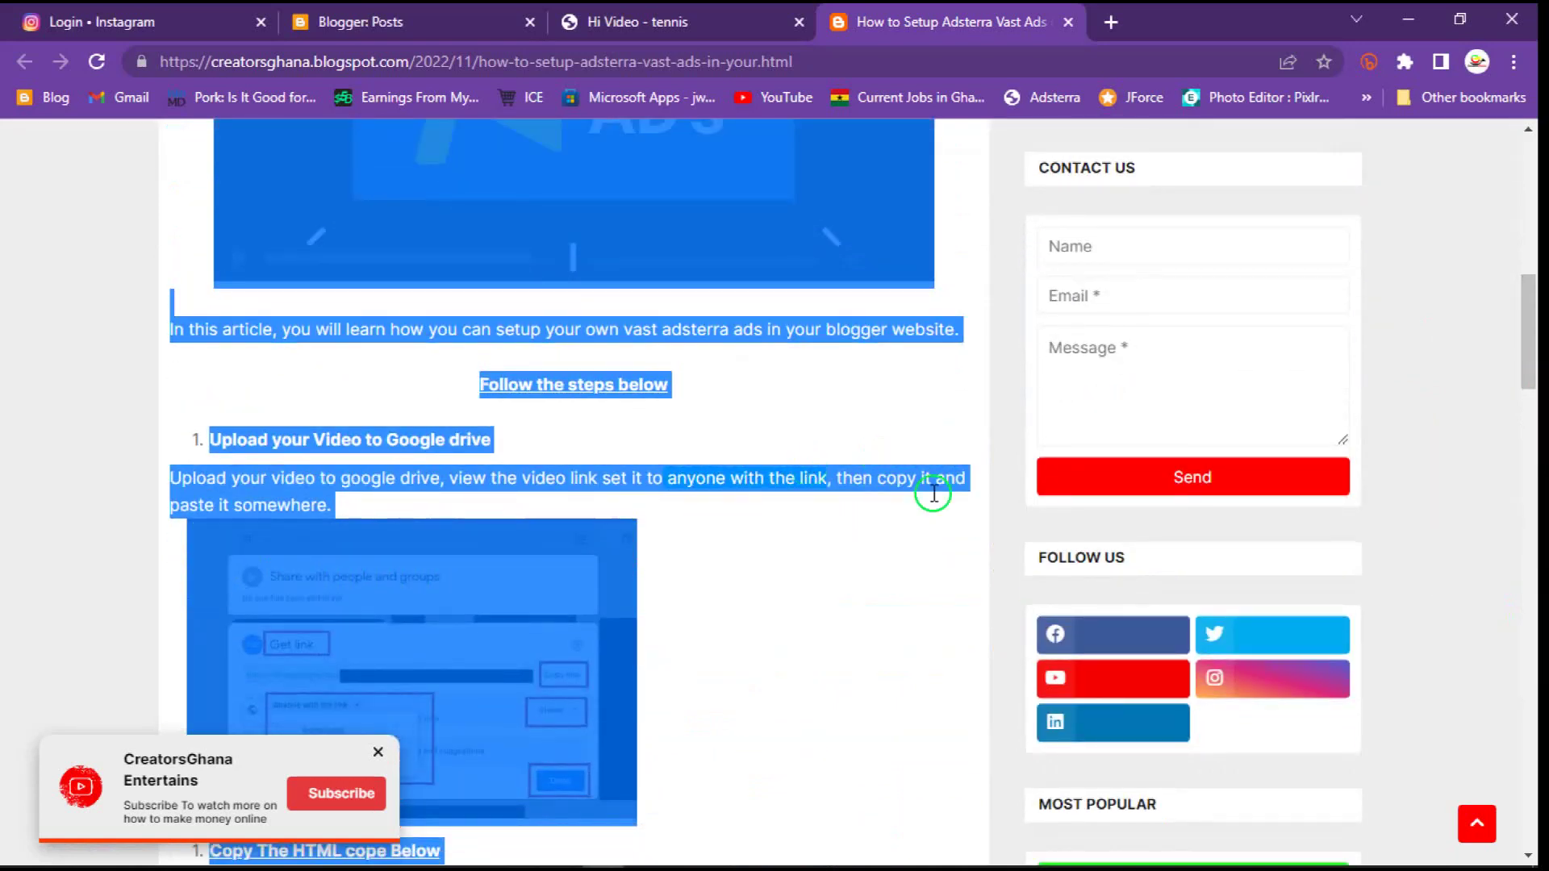
left_click_drag(1537, 333, 1538, 408)
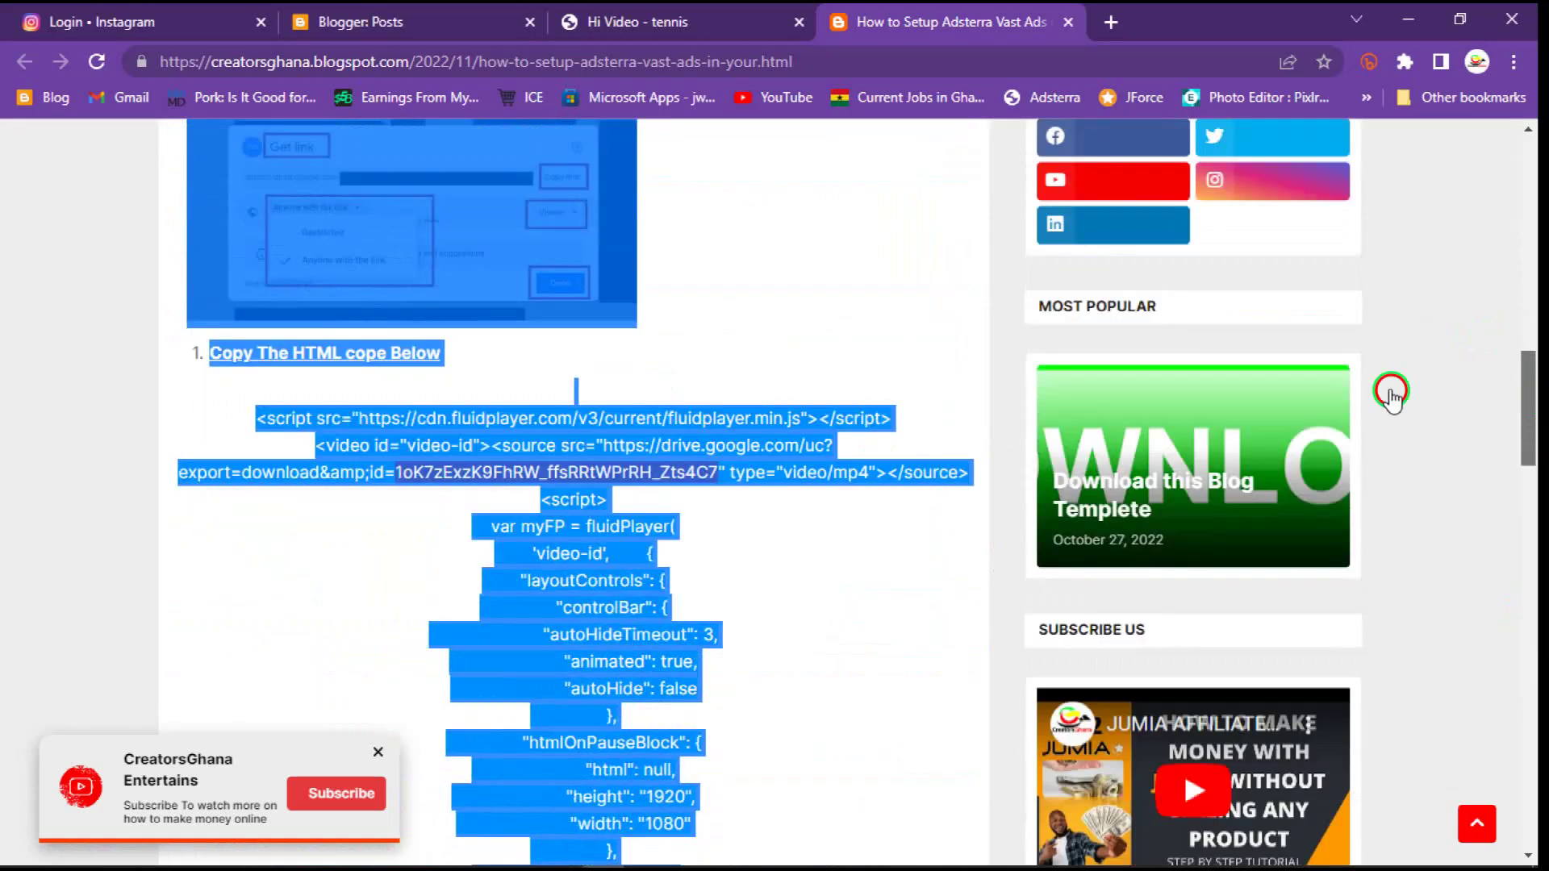
left_click(966, 495)
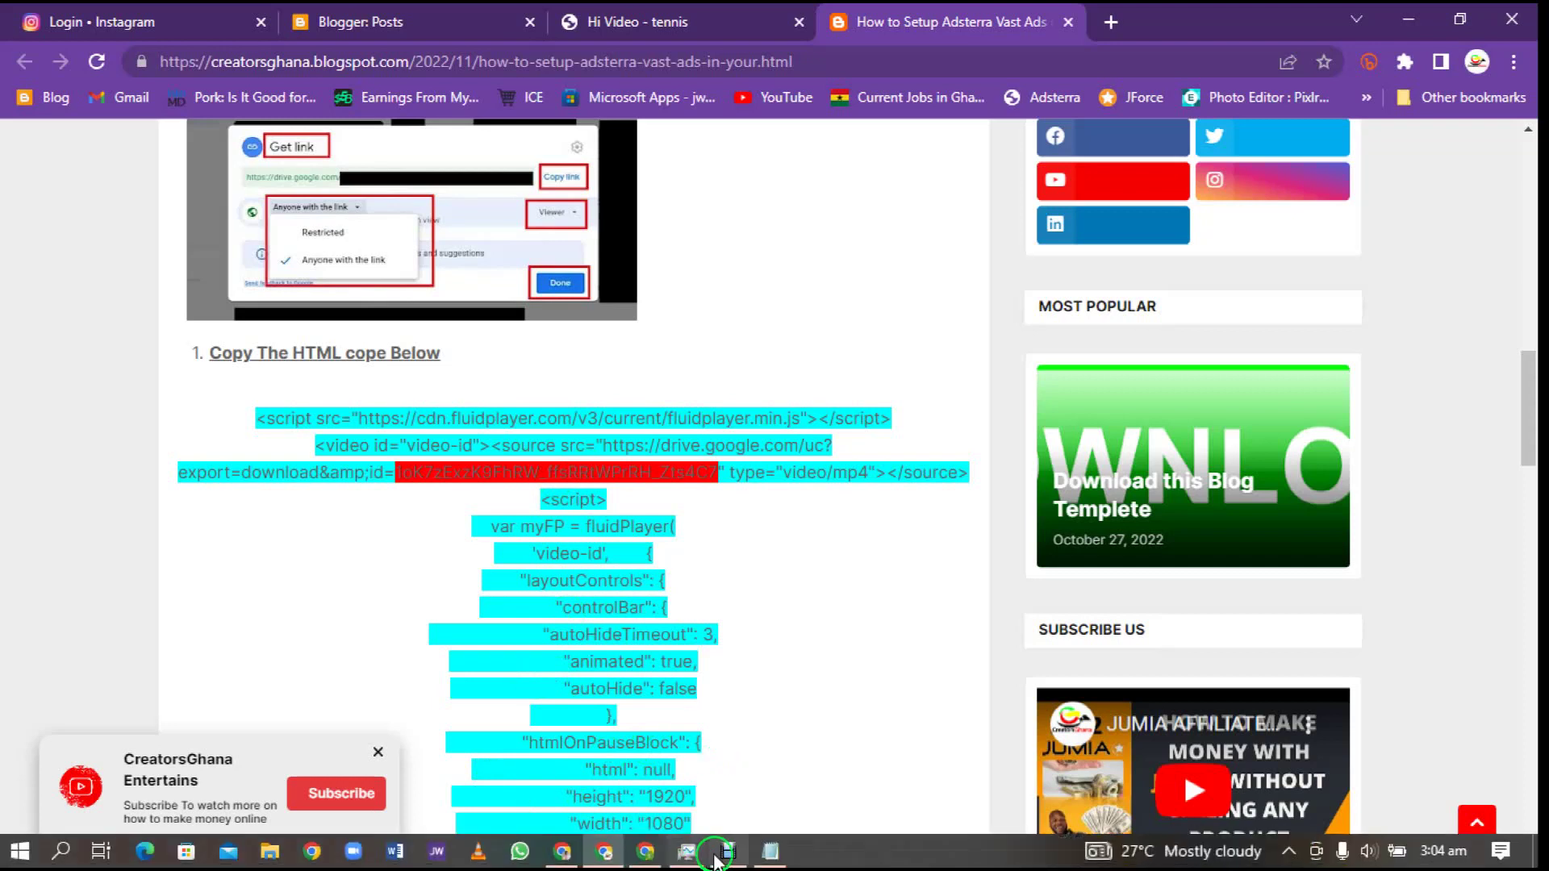
- Set the Black Sherif 45 video's General access to Anyone with the link and copy its link
left_click(645, 851)
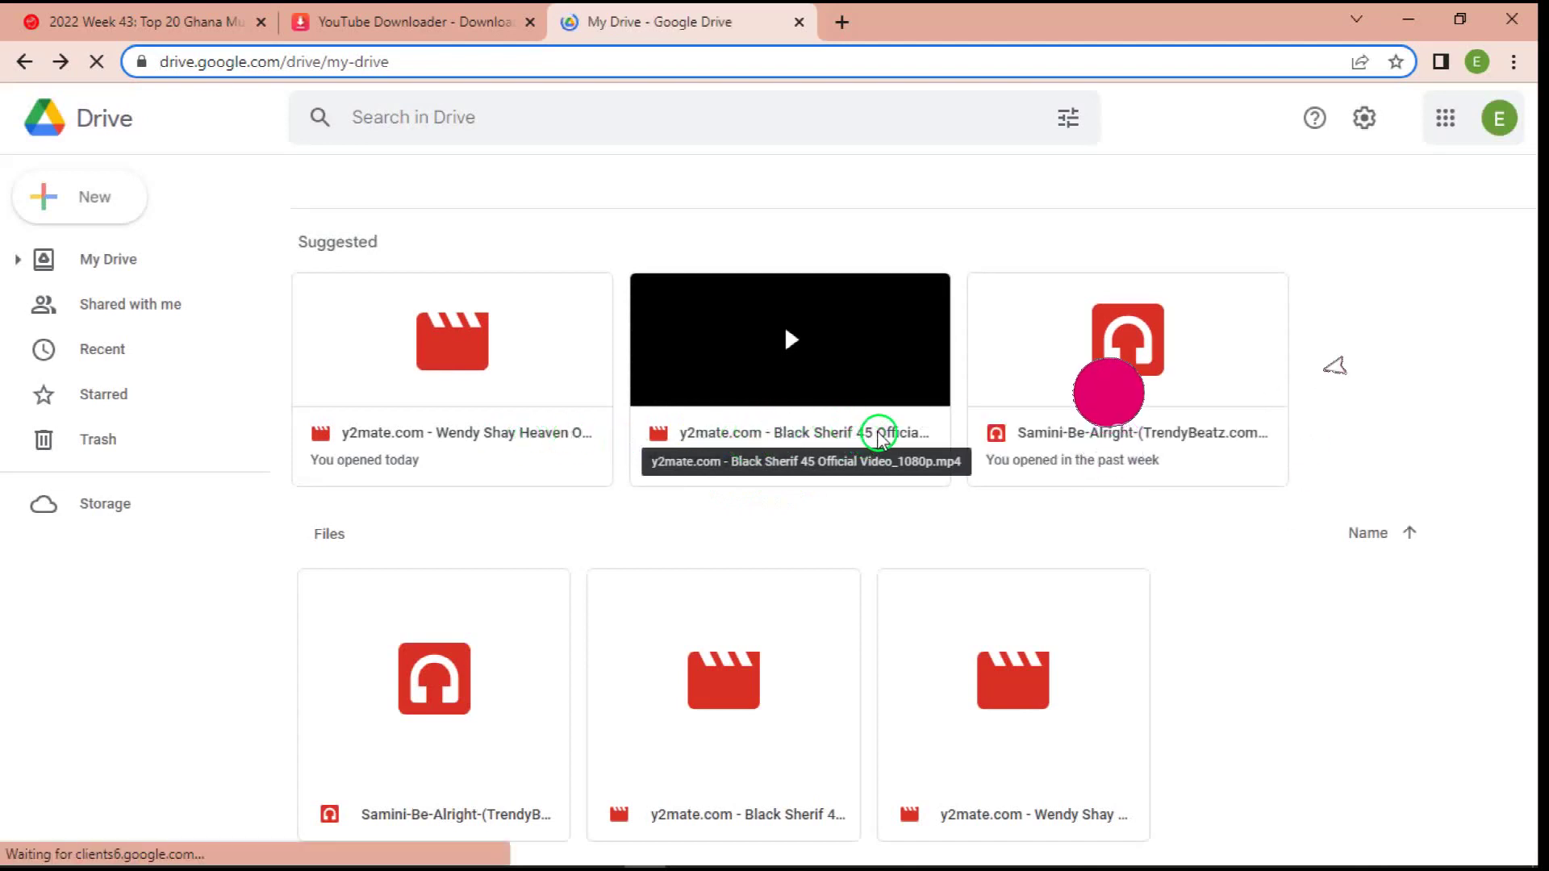
left_click(840, 436)
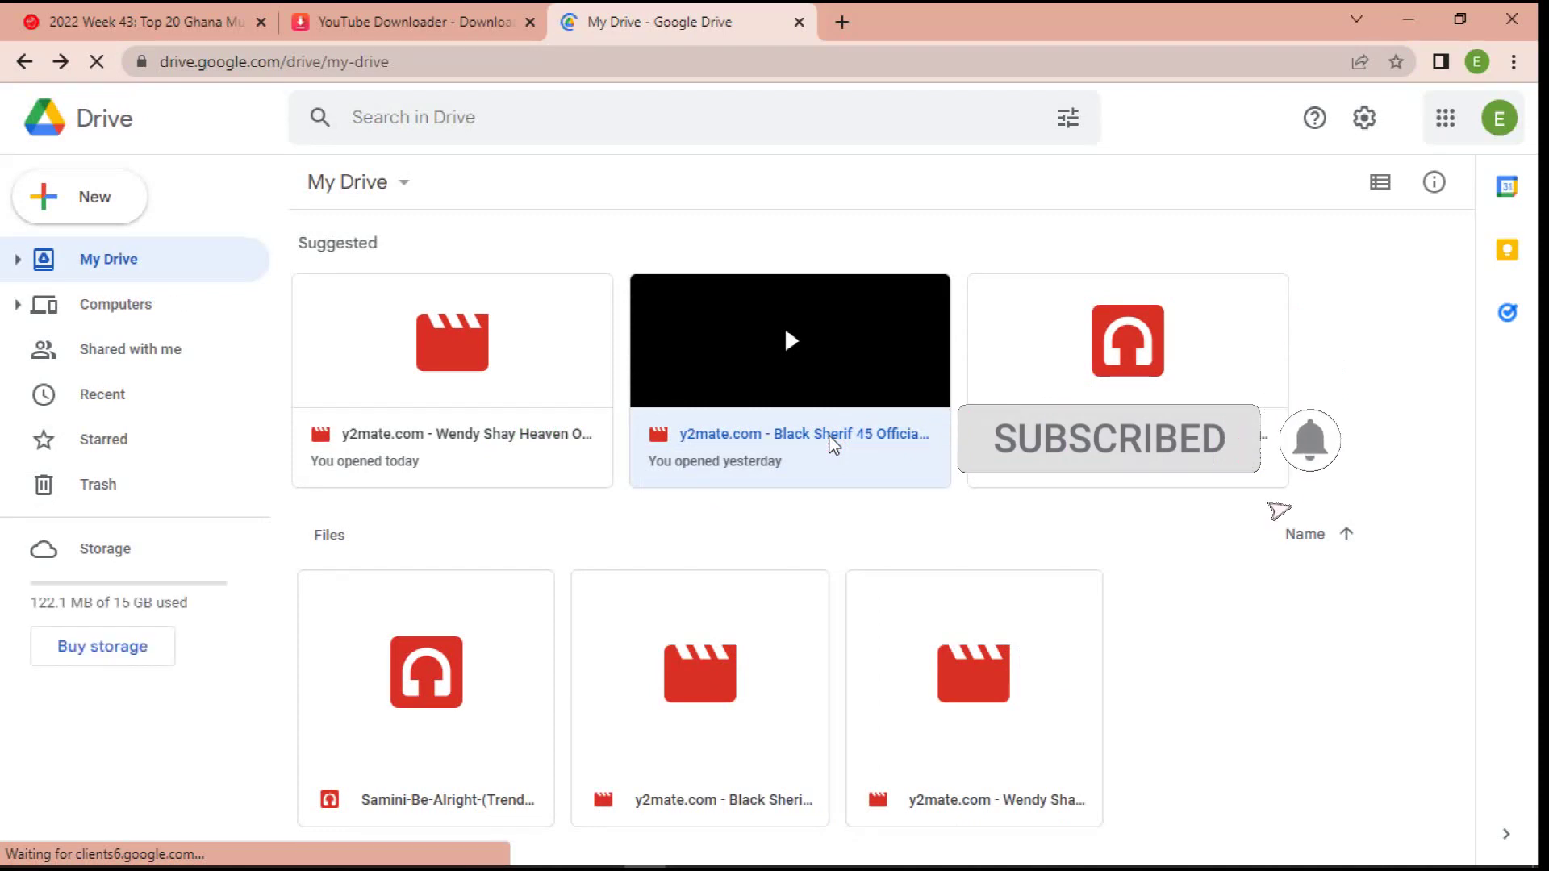
right_click(726, 438)
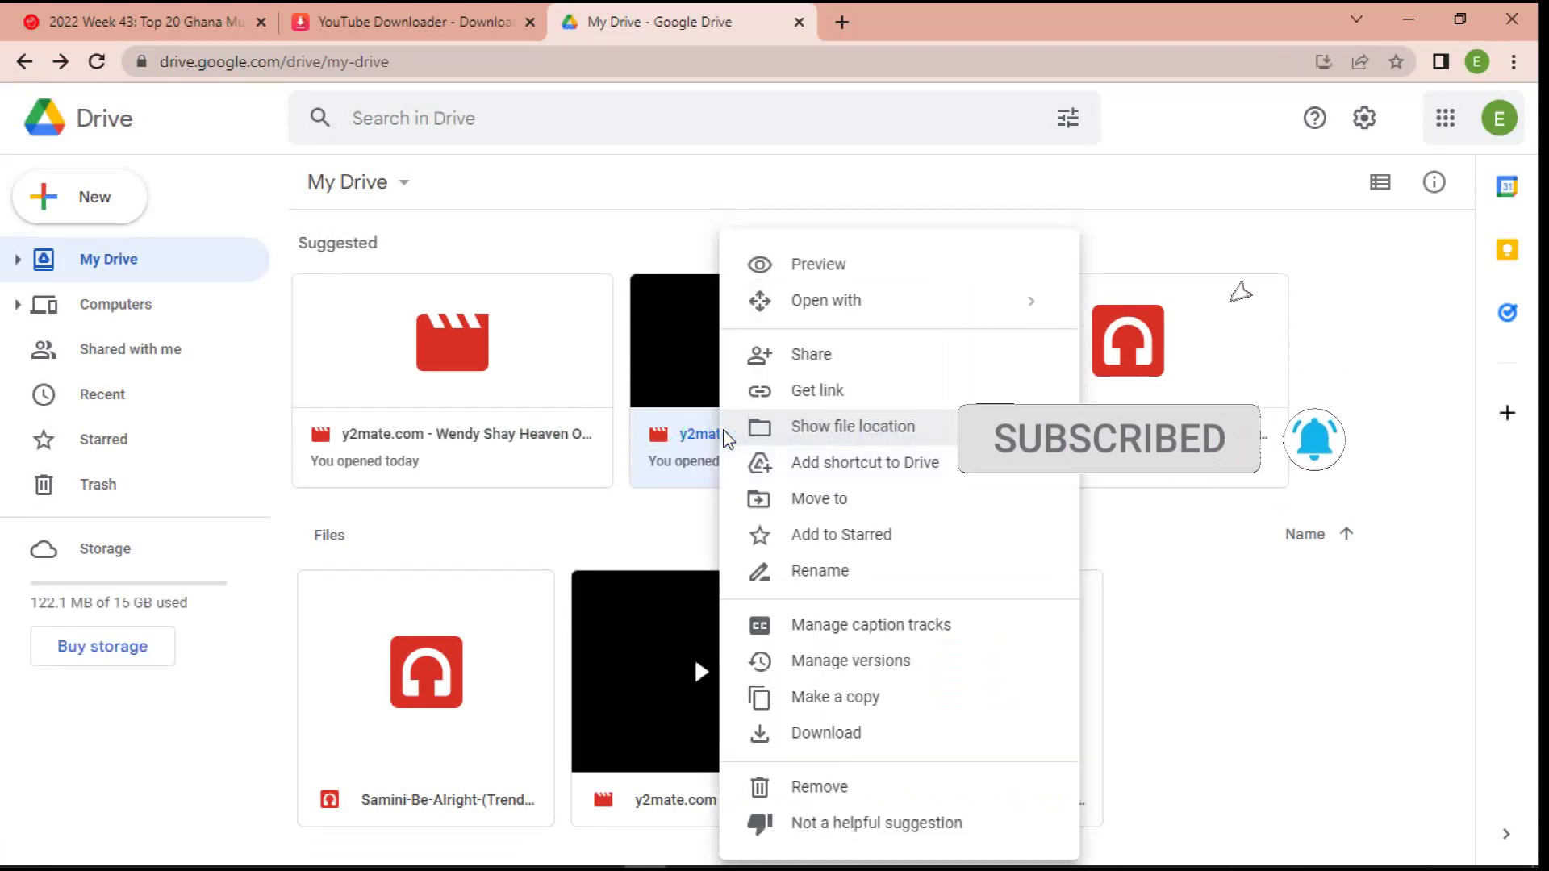
left_click(836, 355)
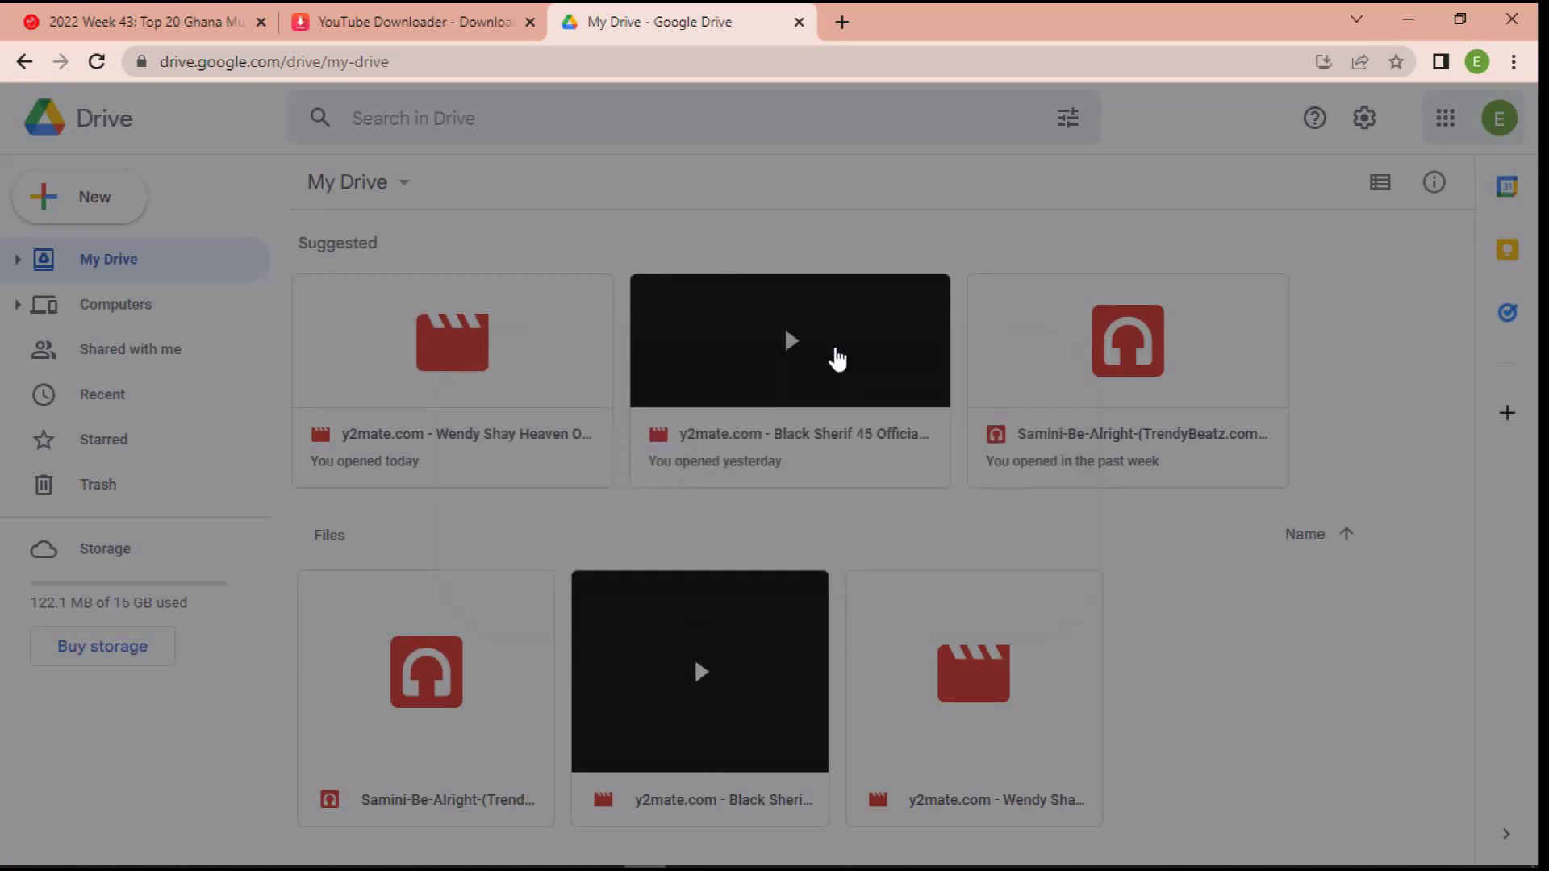
left_click(720, 586)
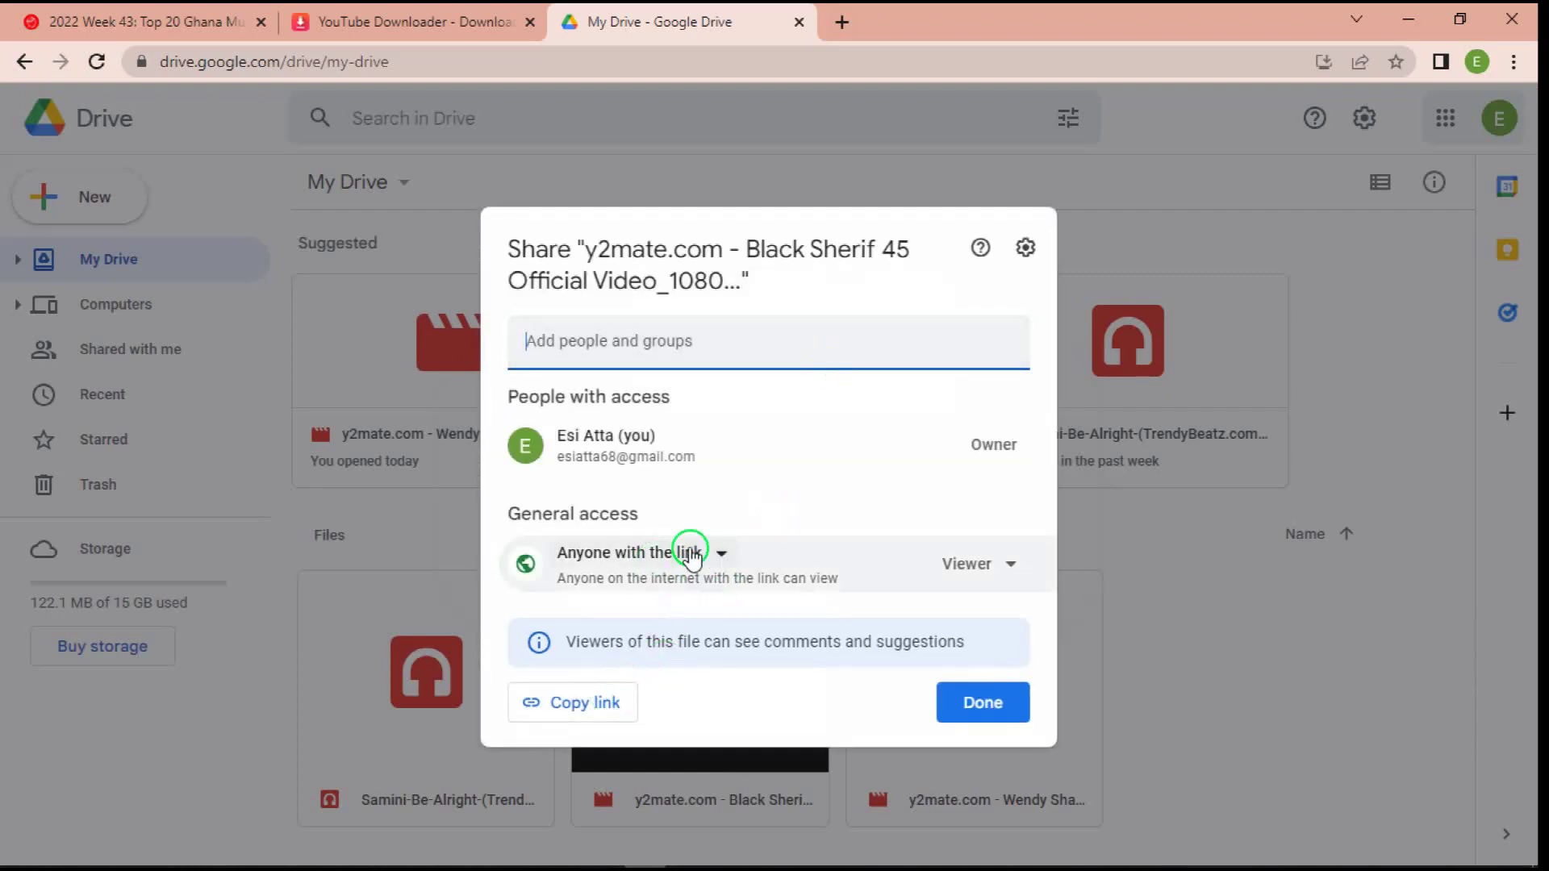
left_click(726, 555)
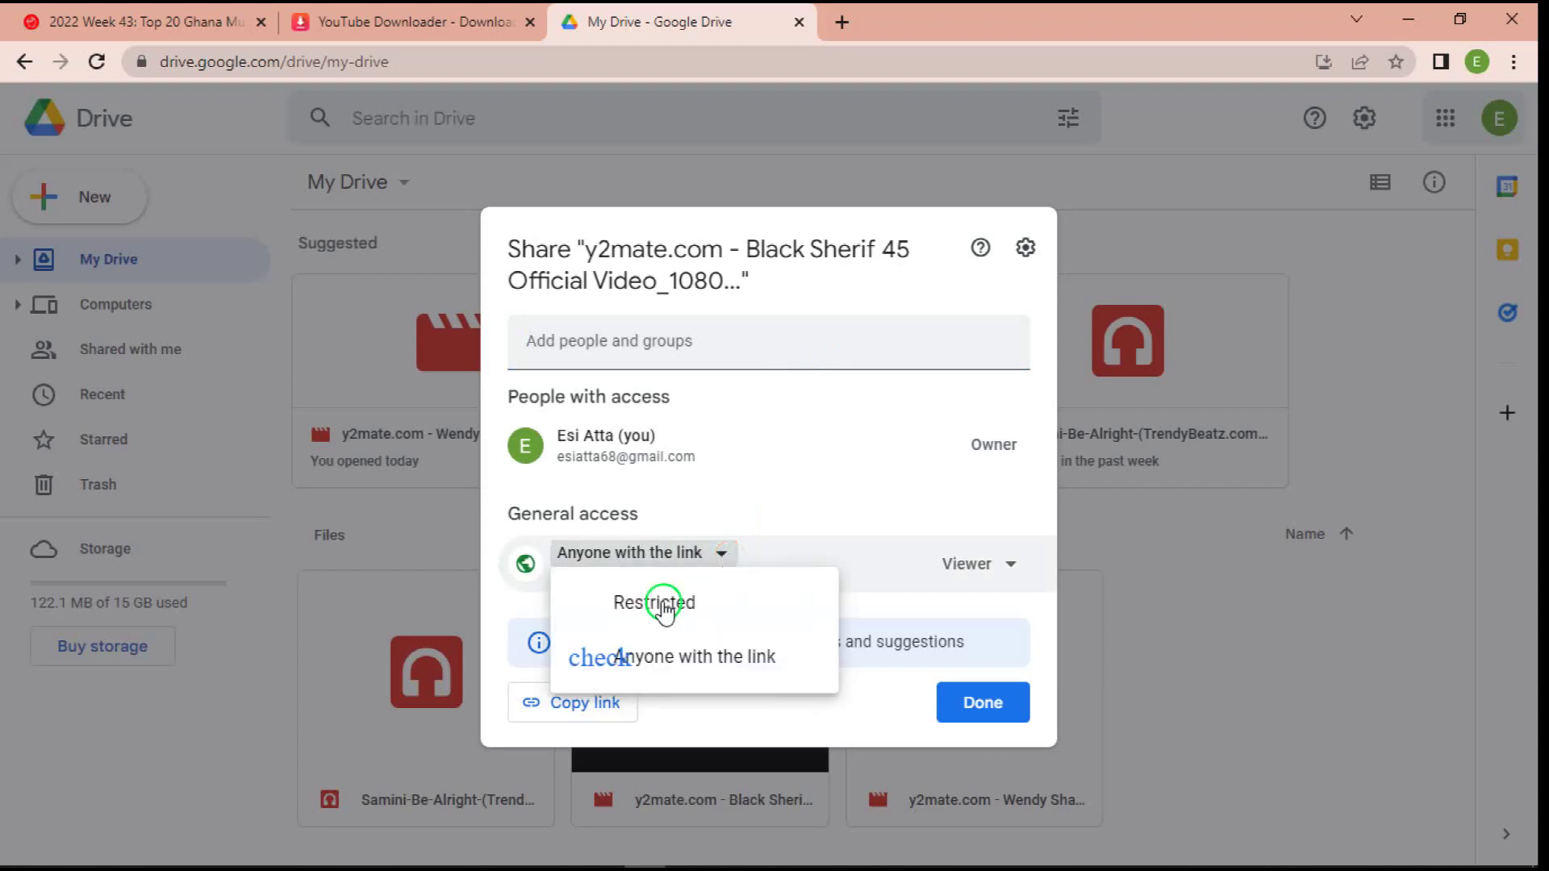
left_click(694, 658)
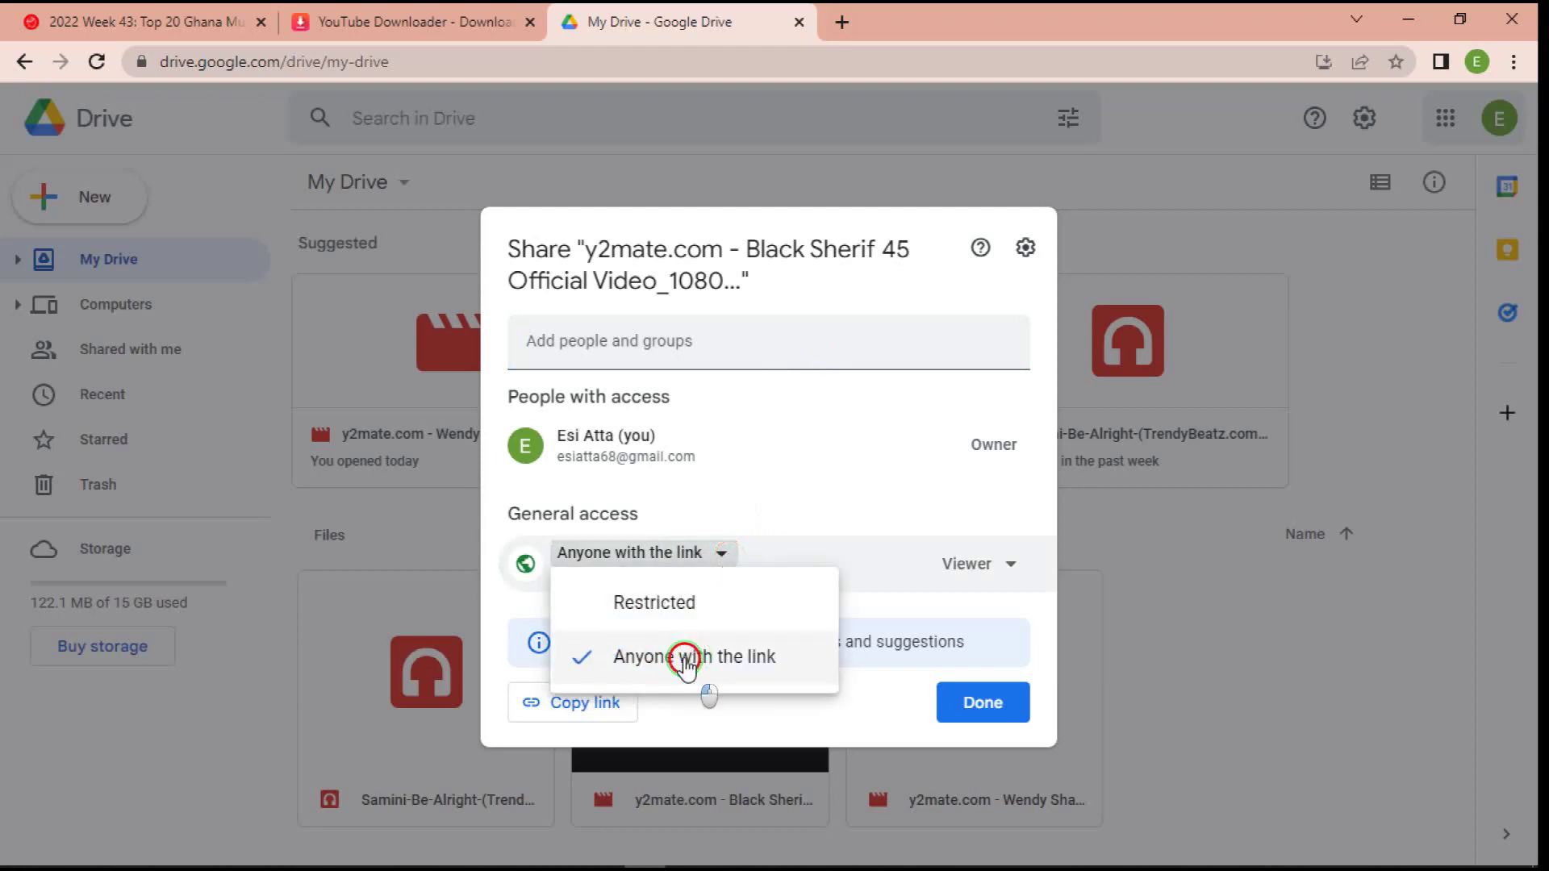
left_click(582, 704)
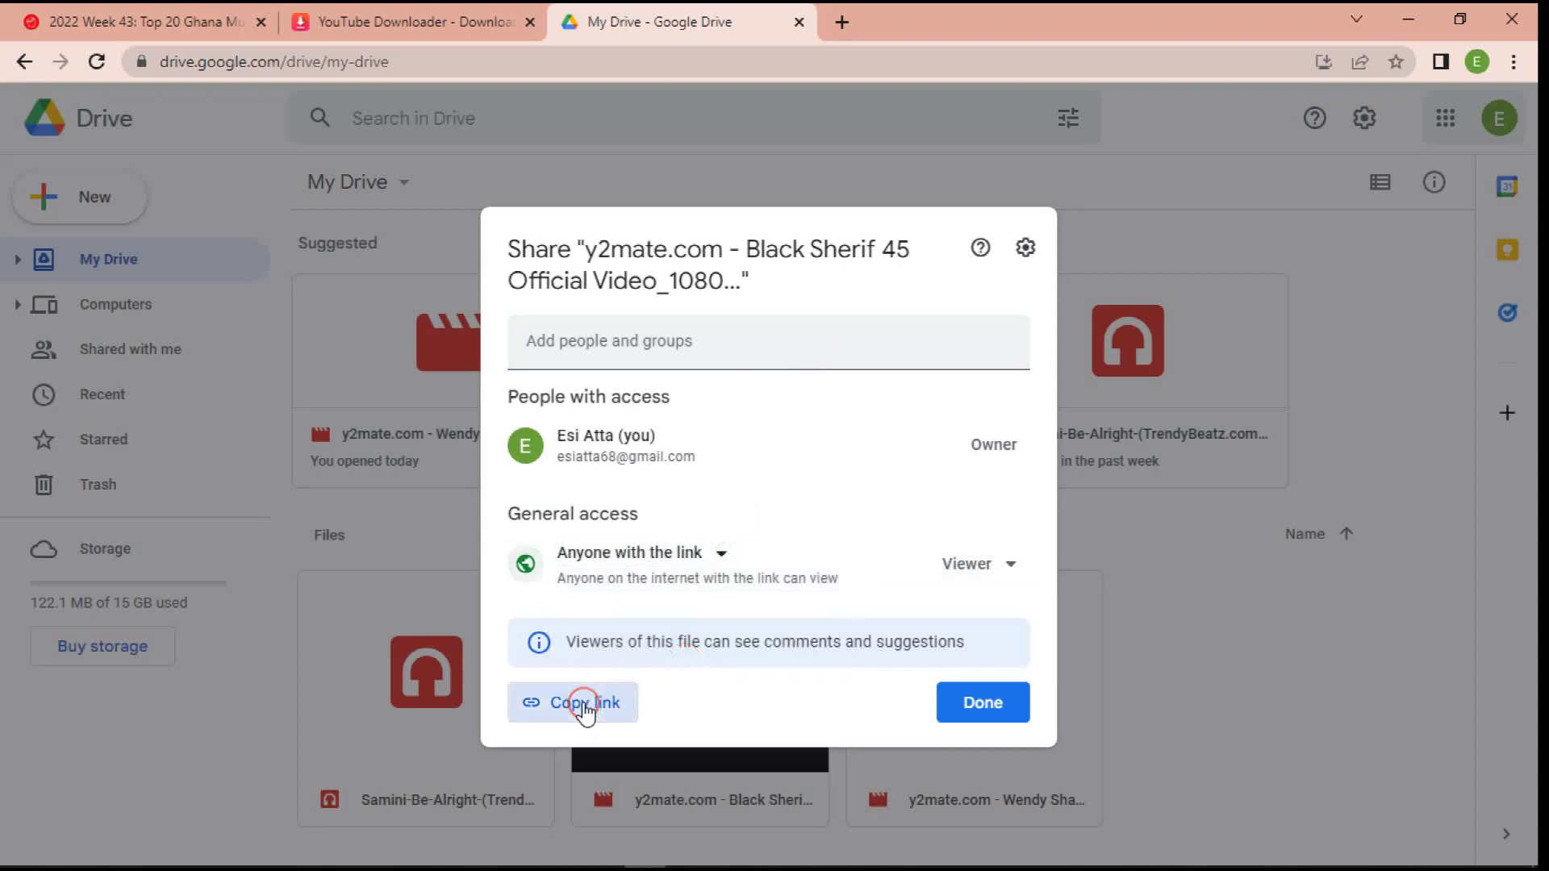
left_click(983, 707)
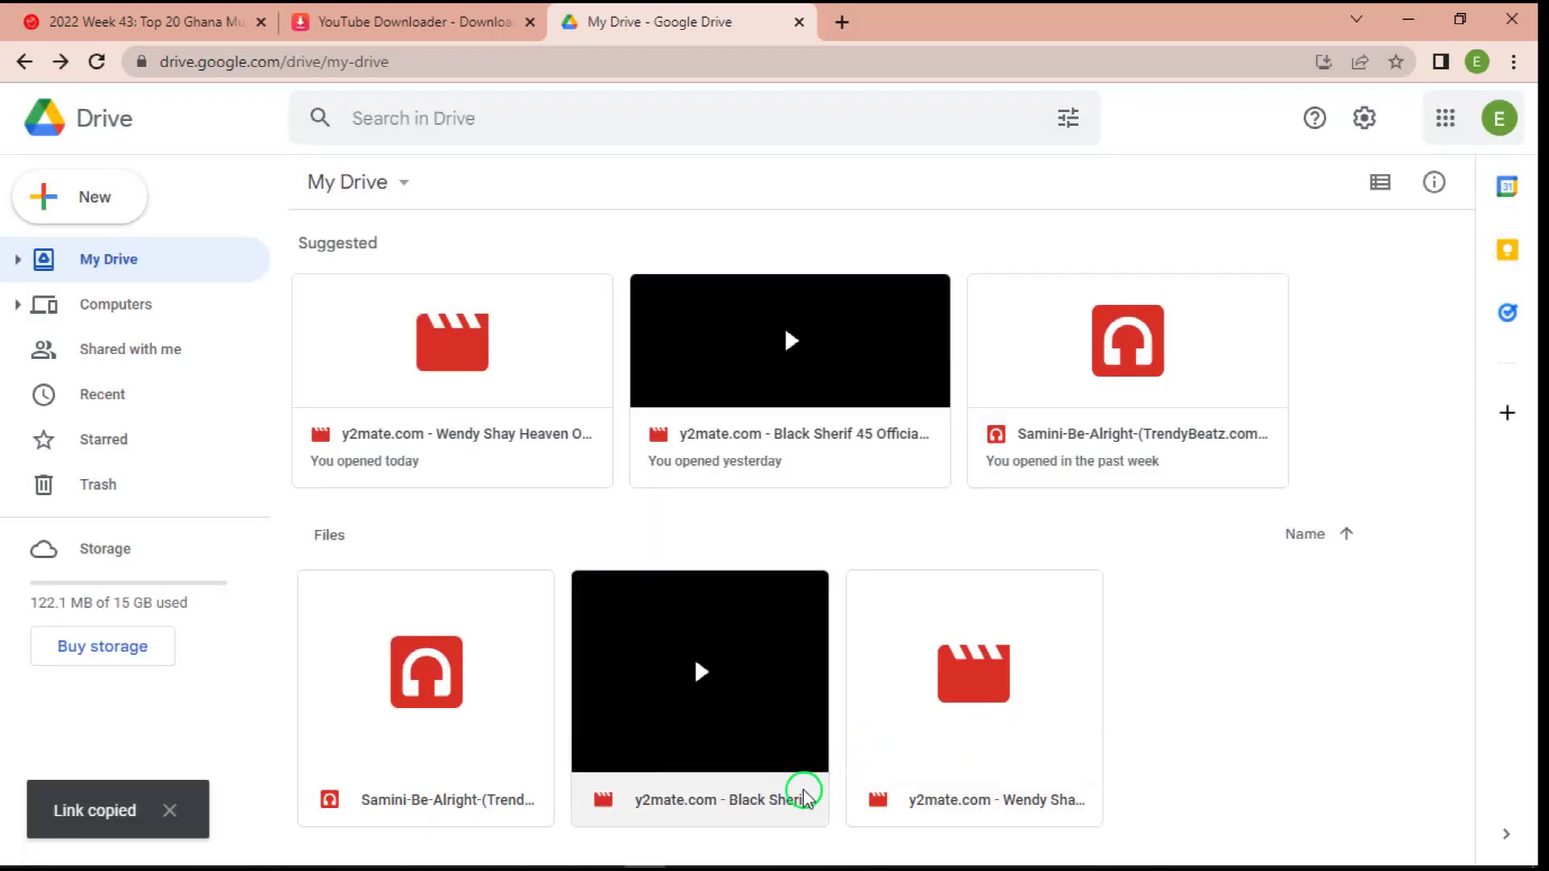
- Paste the Drive share link on new blank lines above the embed code
mouse_move(717, 862)
left_click(771, 851)
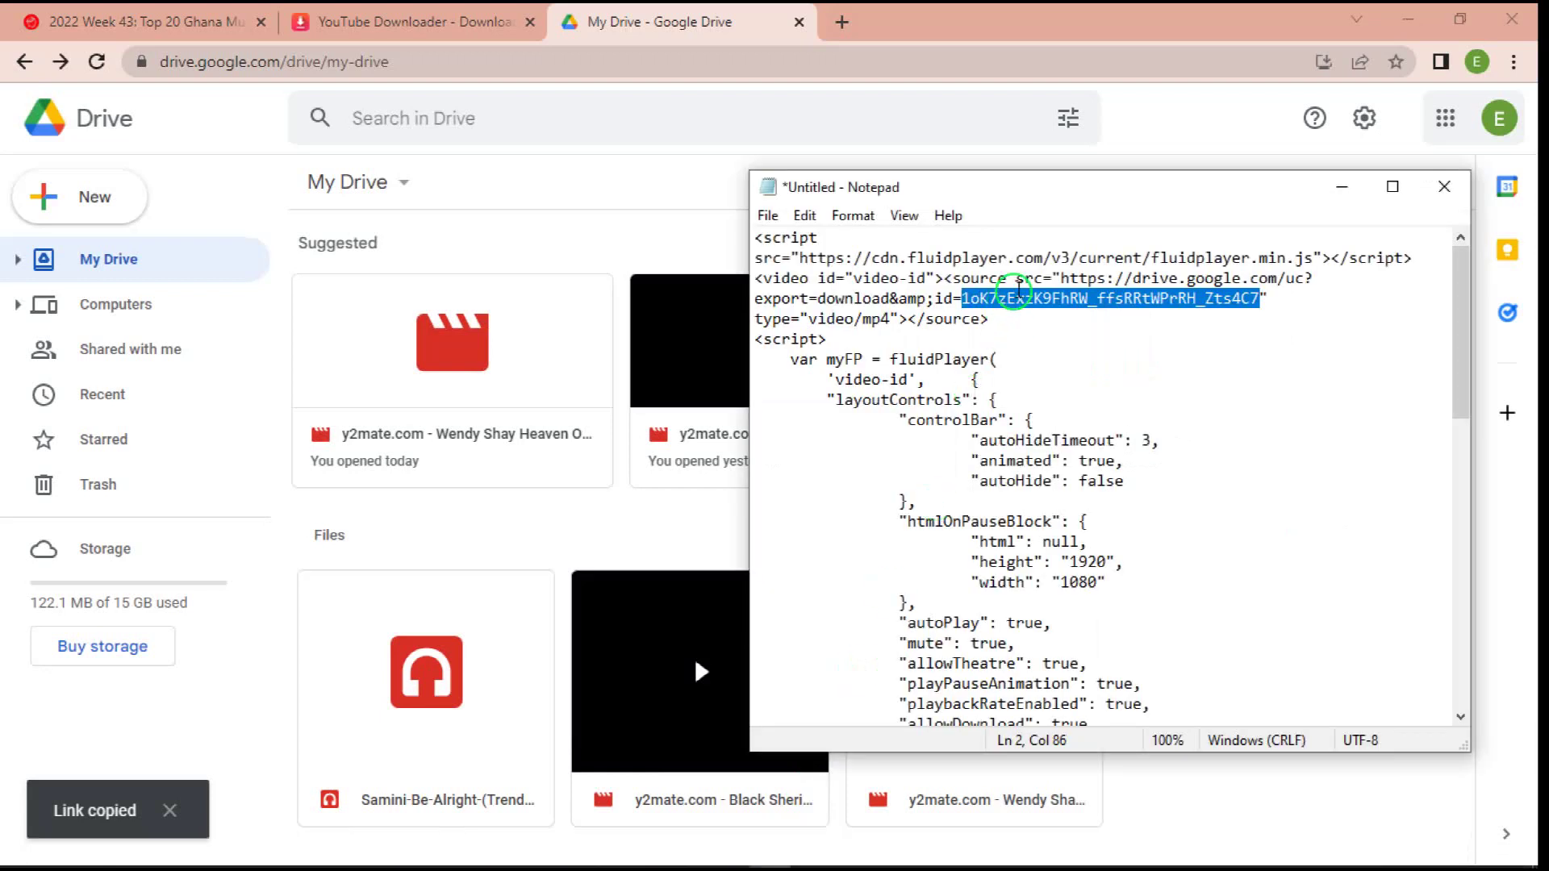
left_click_drag(1471, 345, 1455, 276)
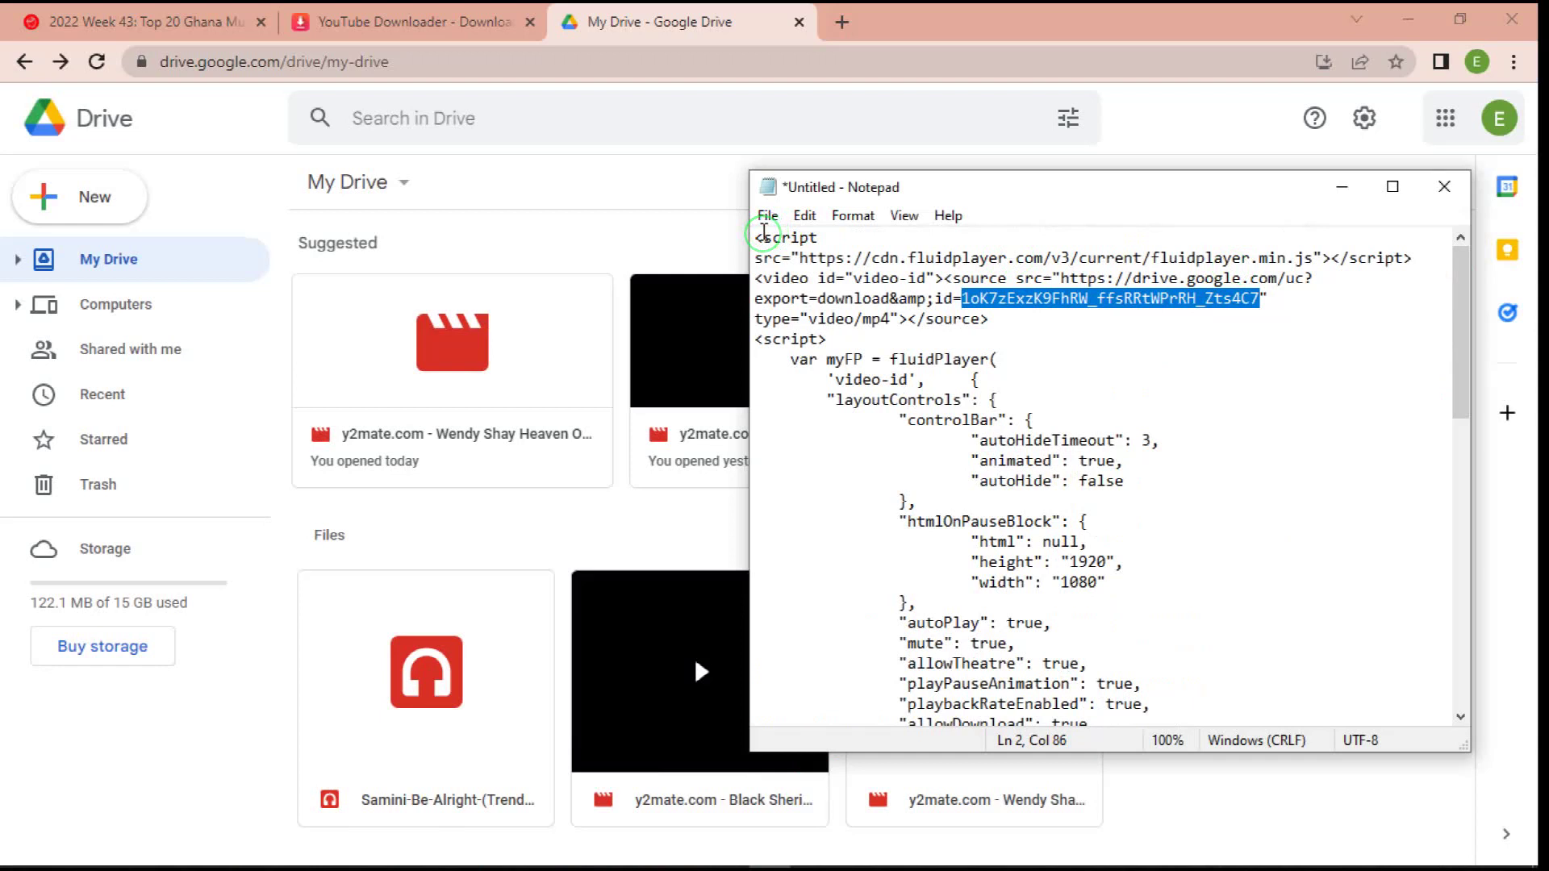
left_click(763, 234)
key("Return")
key("Return")
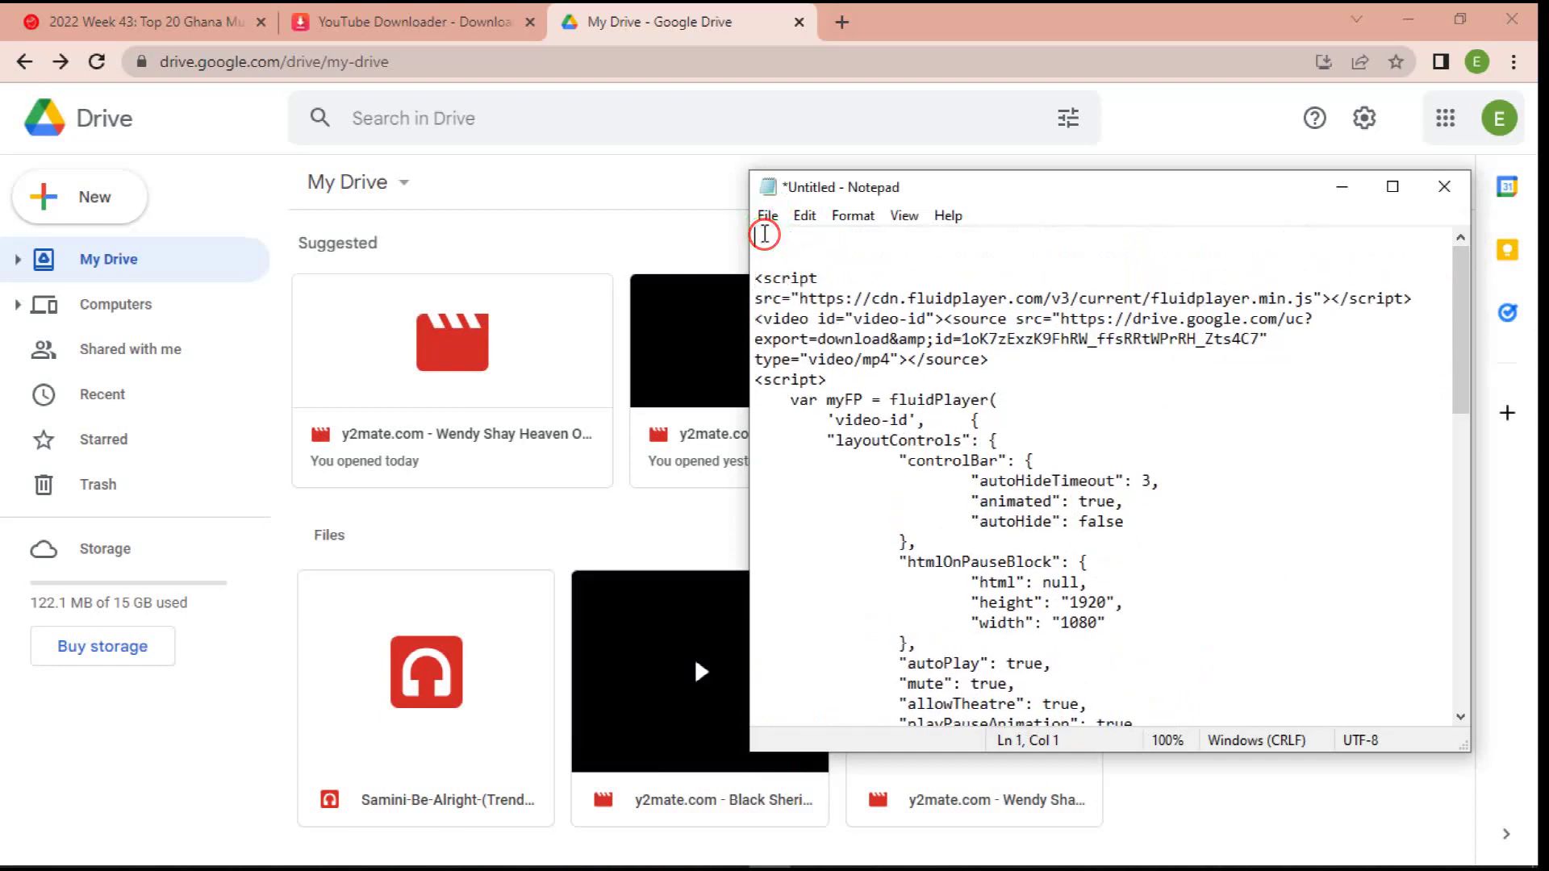
right_click(763, 233)
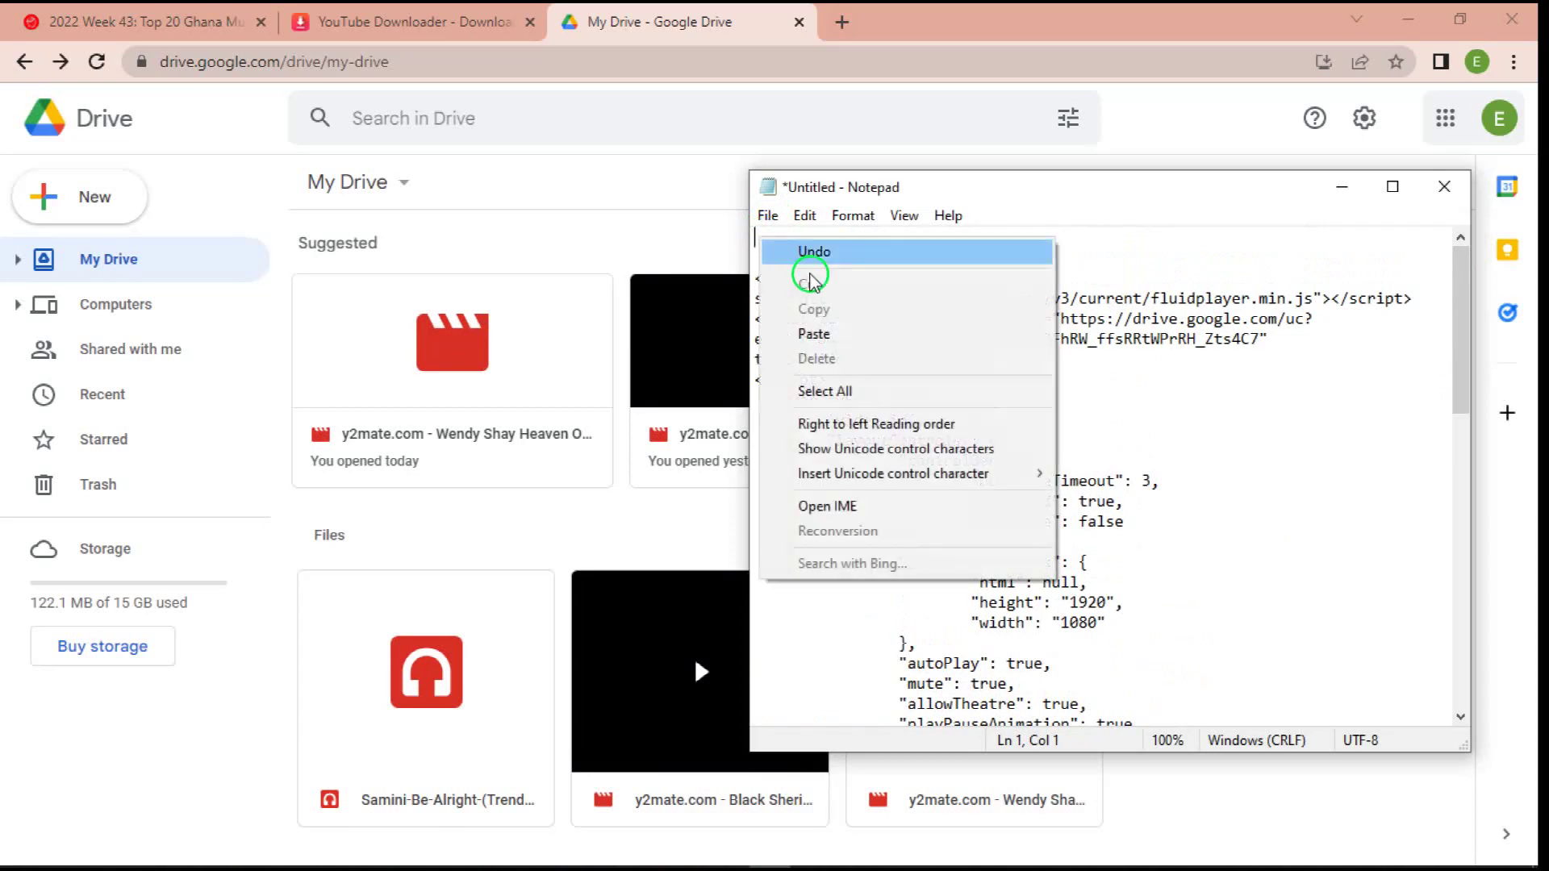
left_click(817, 334)
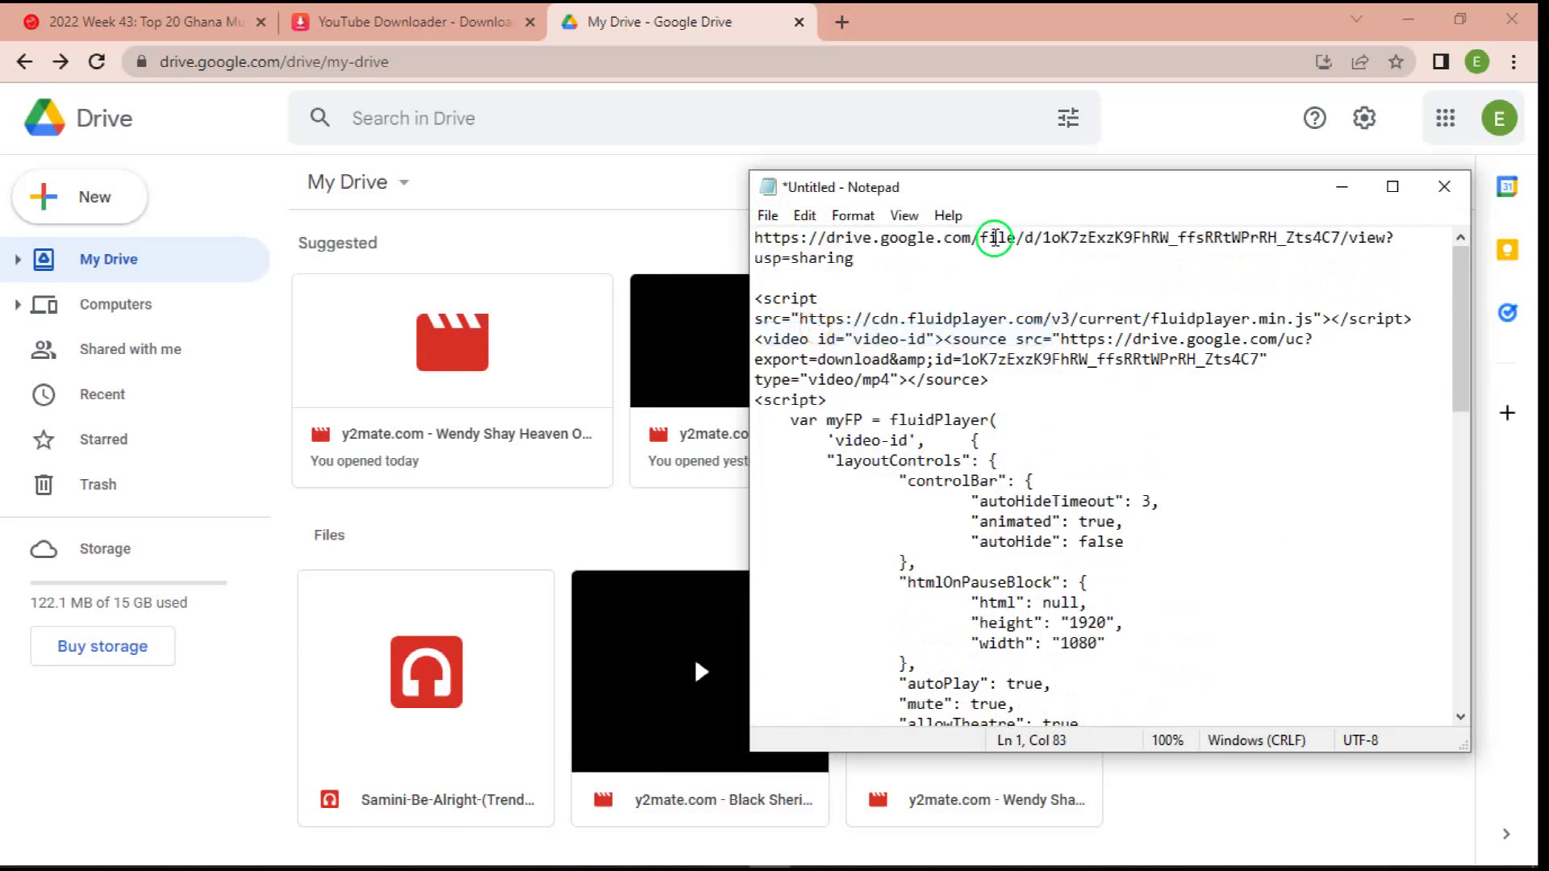
- Copy the file ID from the share link and paste it over the old id= value
mouse_move(1042, 234)
left_mouse_down()
mouse_move(1300, 234)
mouse_move(1049, 237)
left_mouse_up()
right_click(1049, 237)
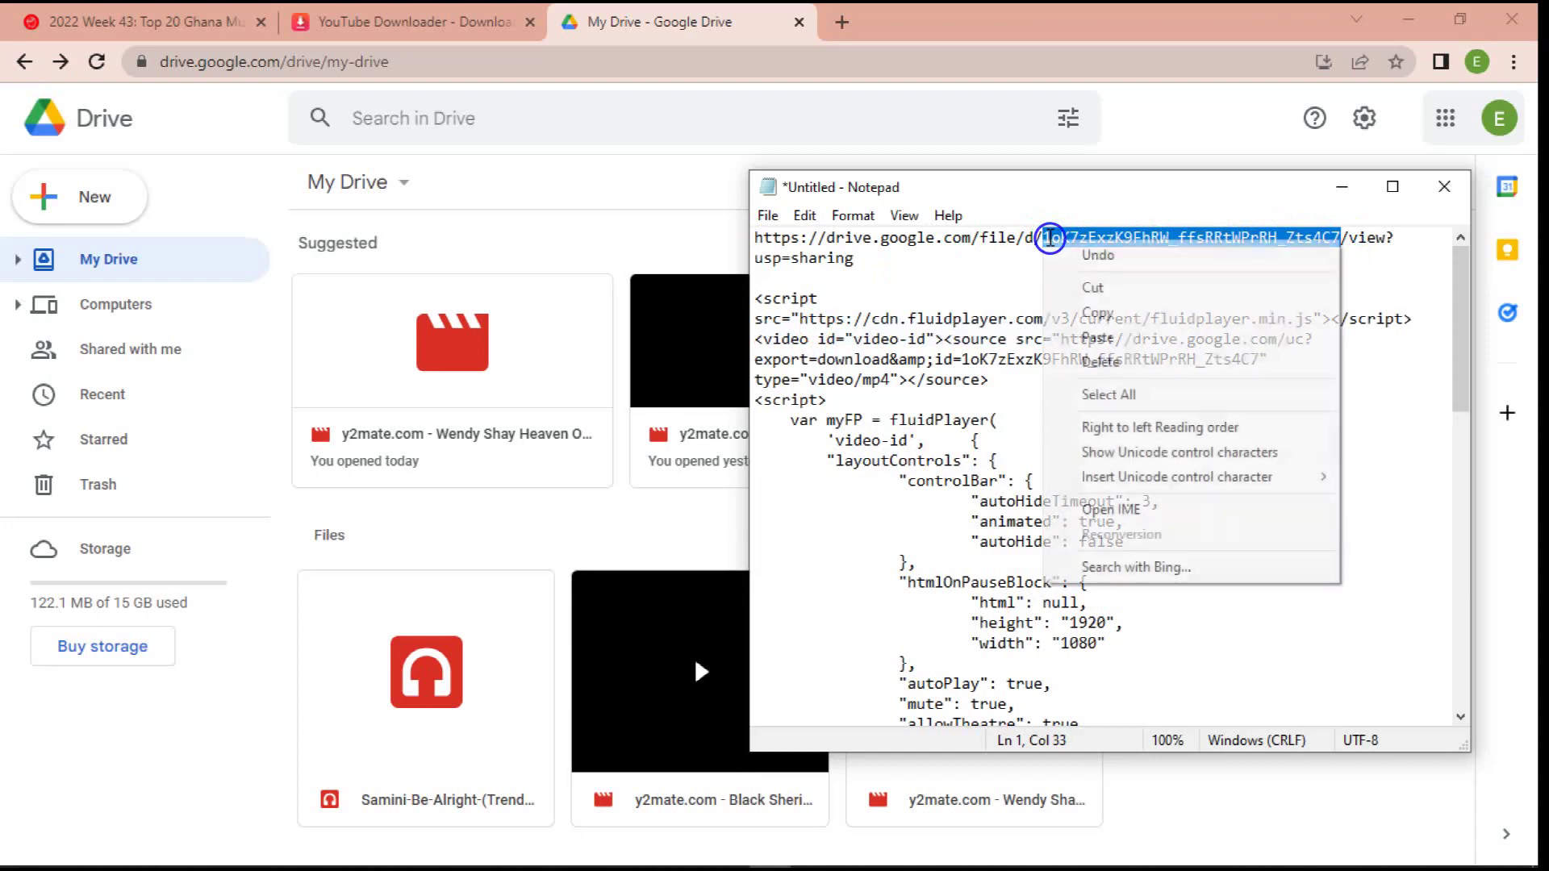
left_click(1097, 309)
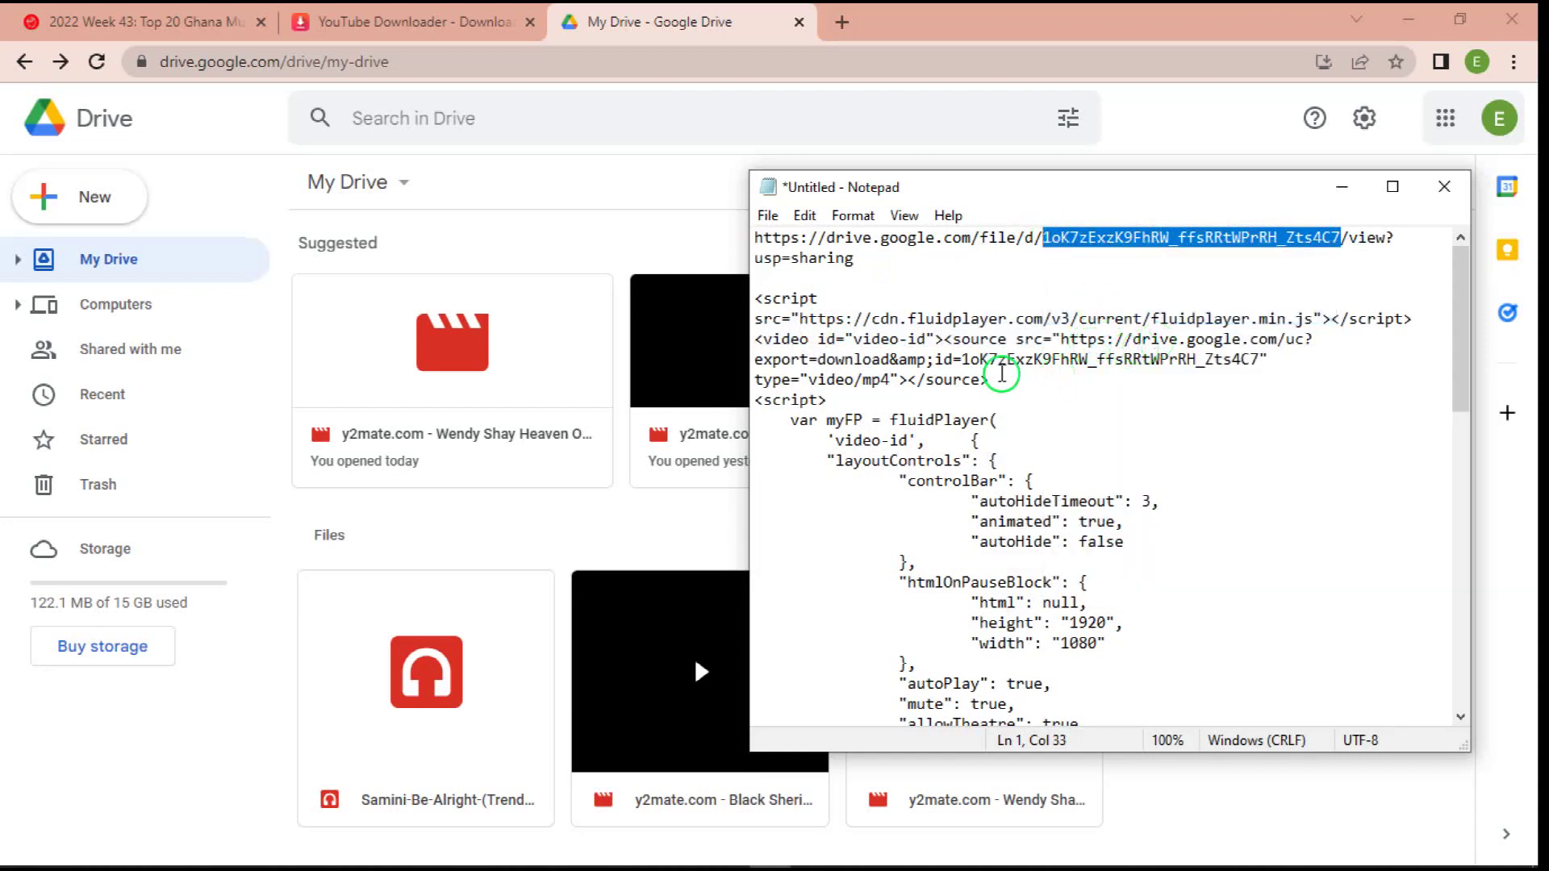
left_click_drag(965, 359, 1188, 359)
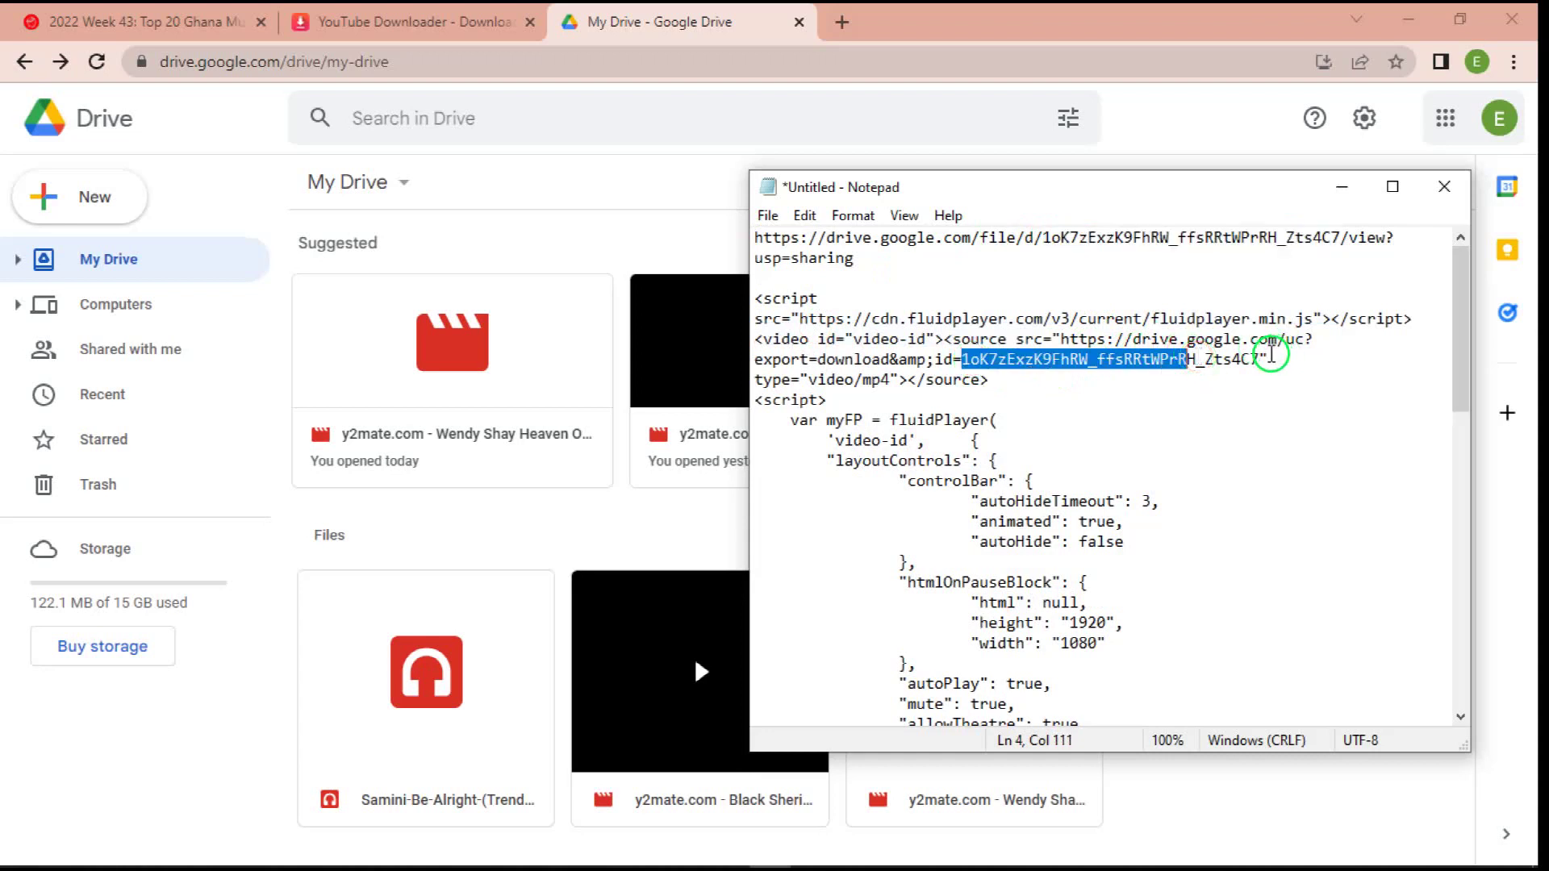
left_click(1265, 357)
left_click_drag(1263, 357, 964, 359)
right_click(982, 357)
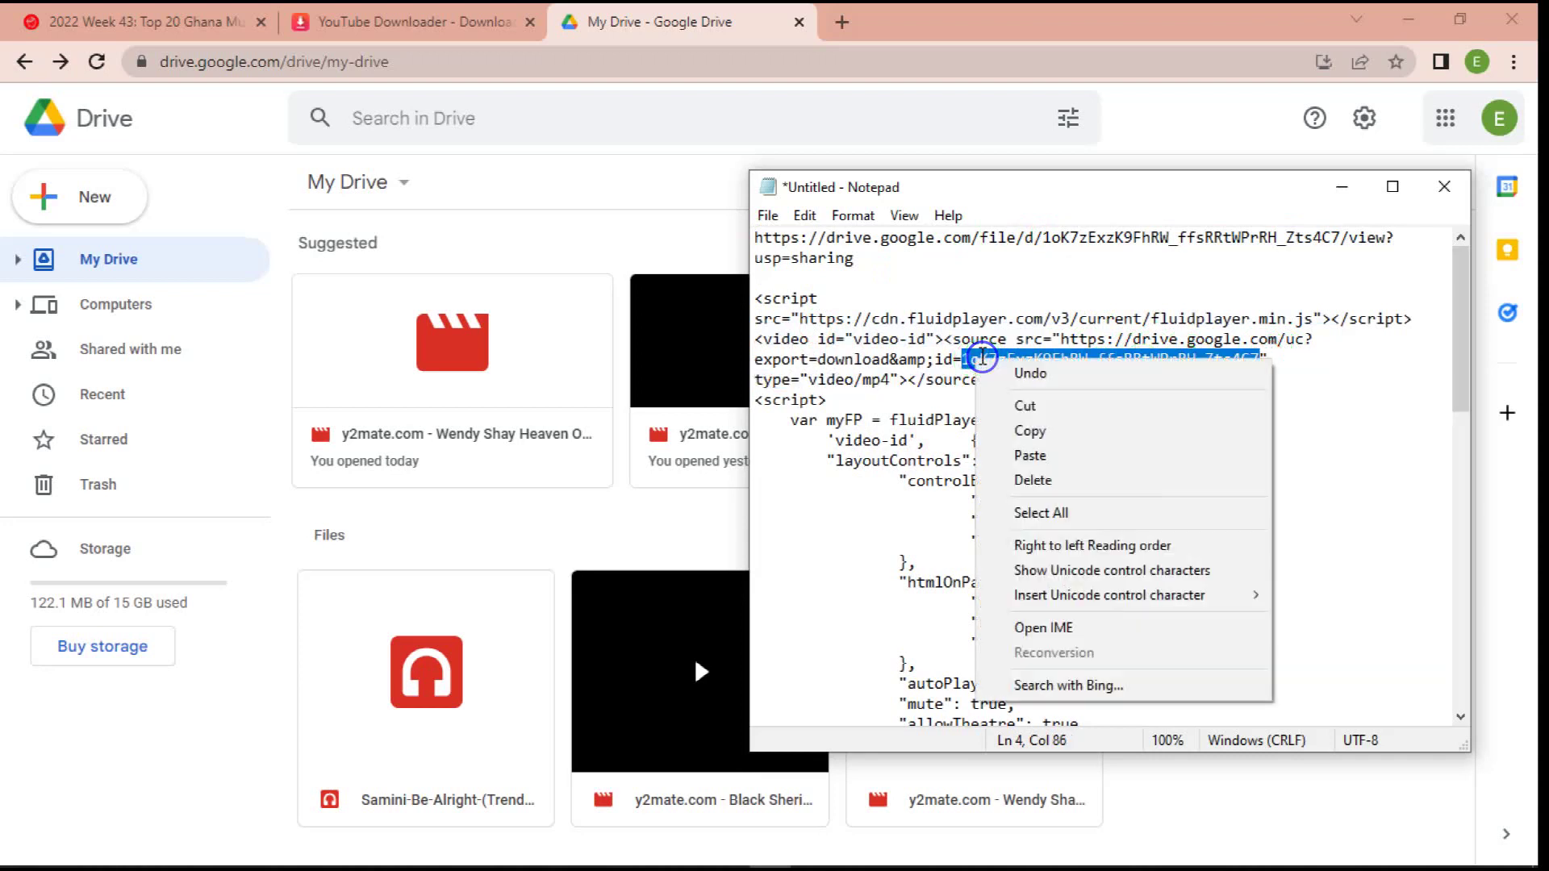
left_click(1034, 455)
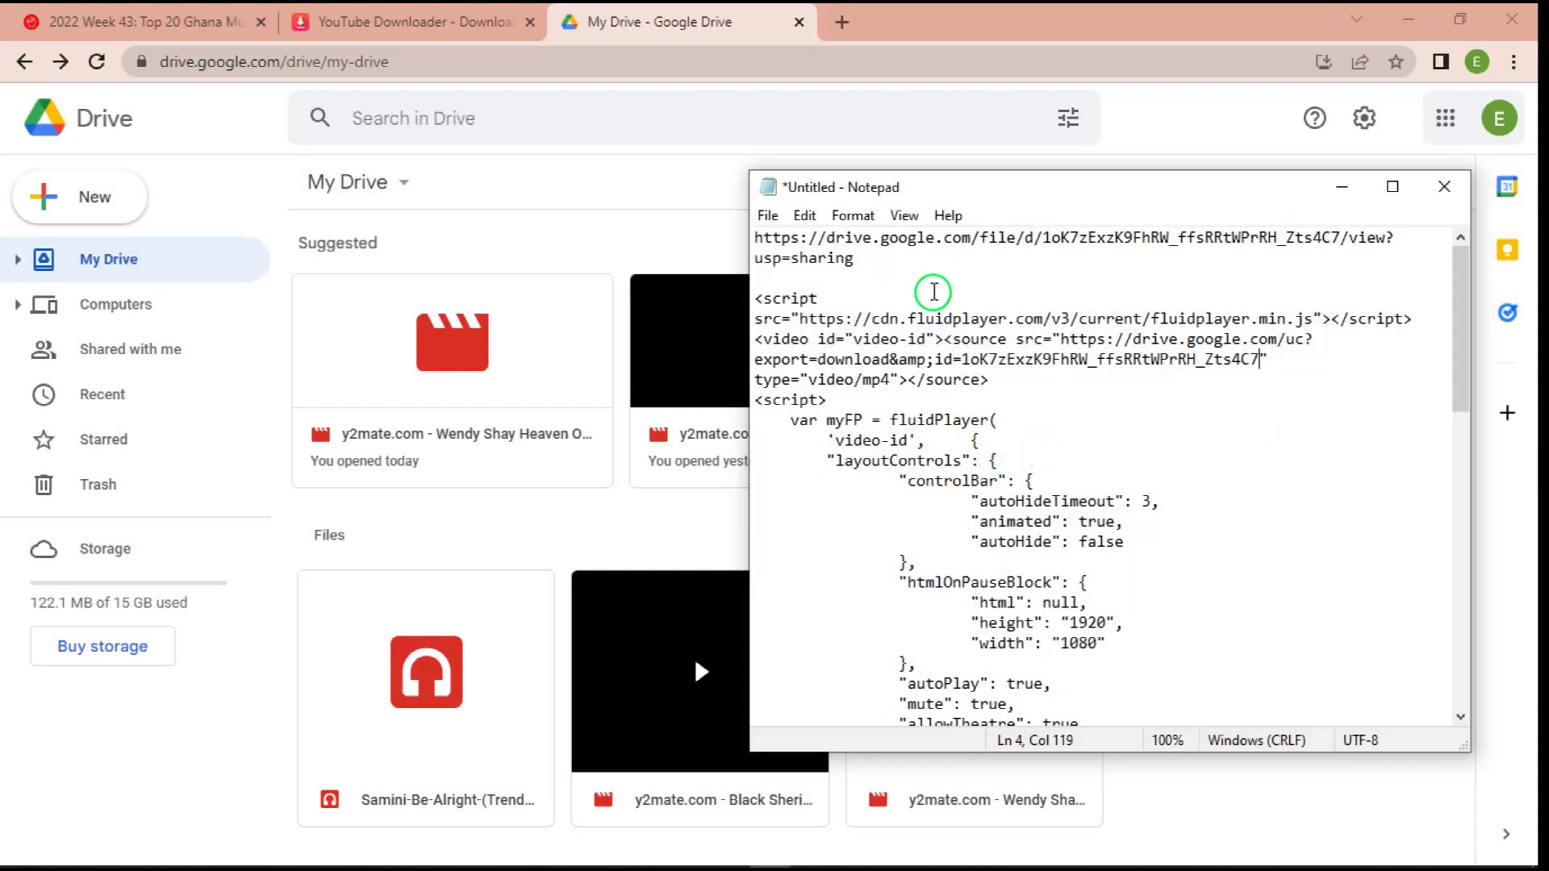
- Delete the share link lines, leaving only the updated embed code
left_click_drag(759, 237, 836, 274)
key("Delete")
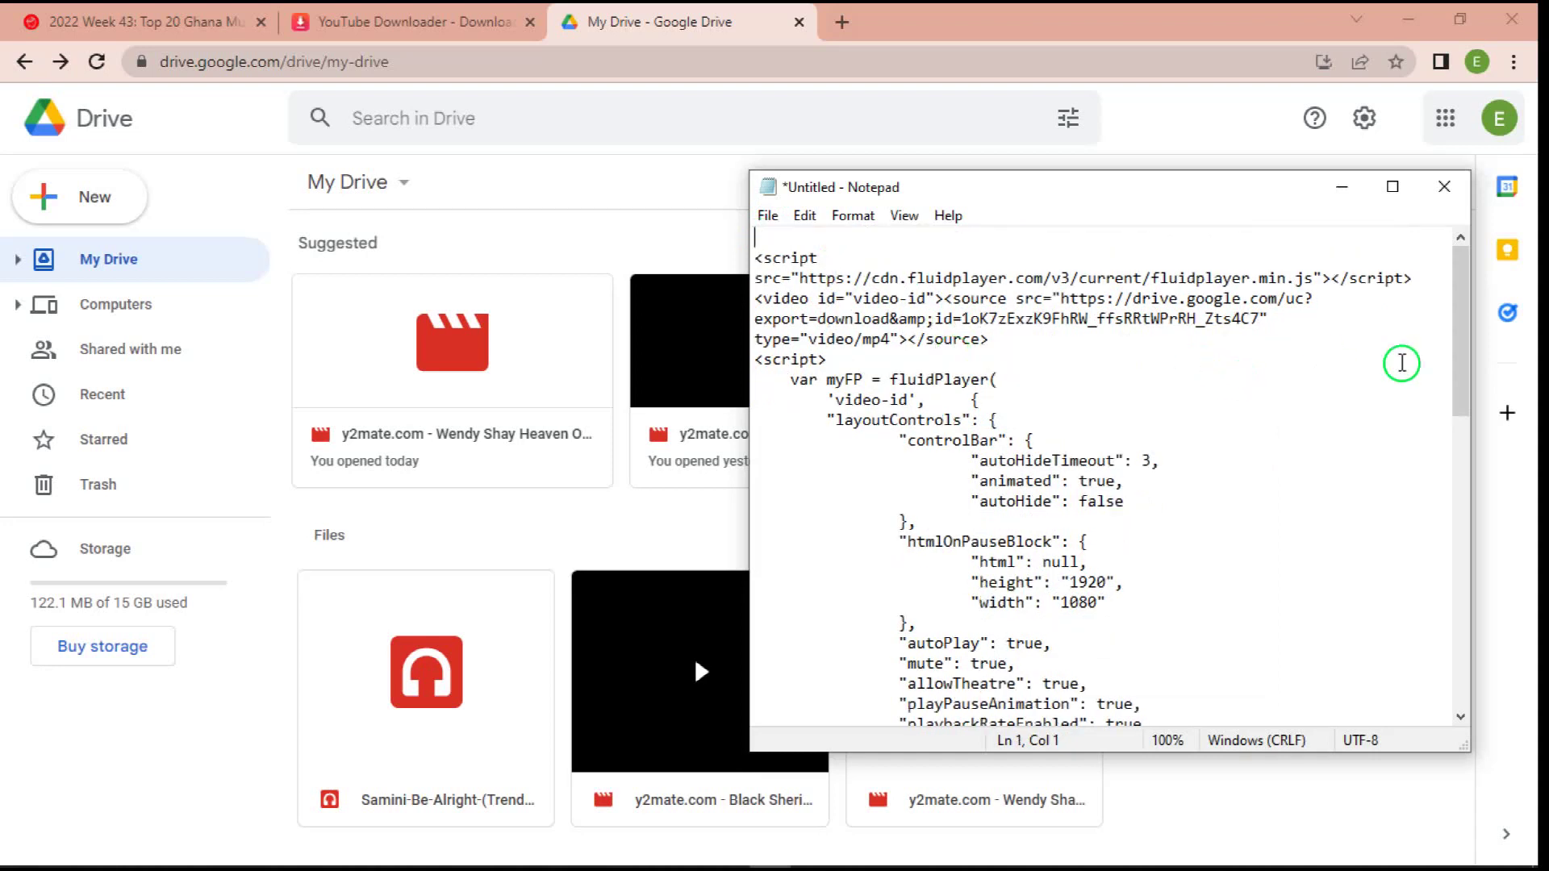
left_click(1462, 376)
left_click_drag(1462, 376, 1467, 460)
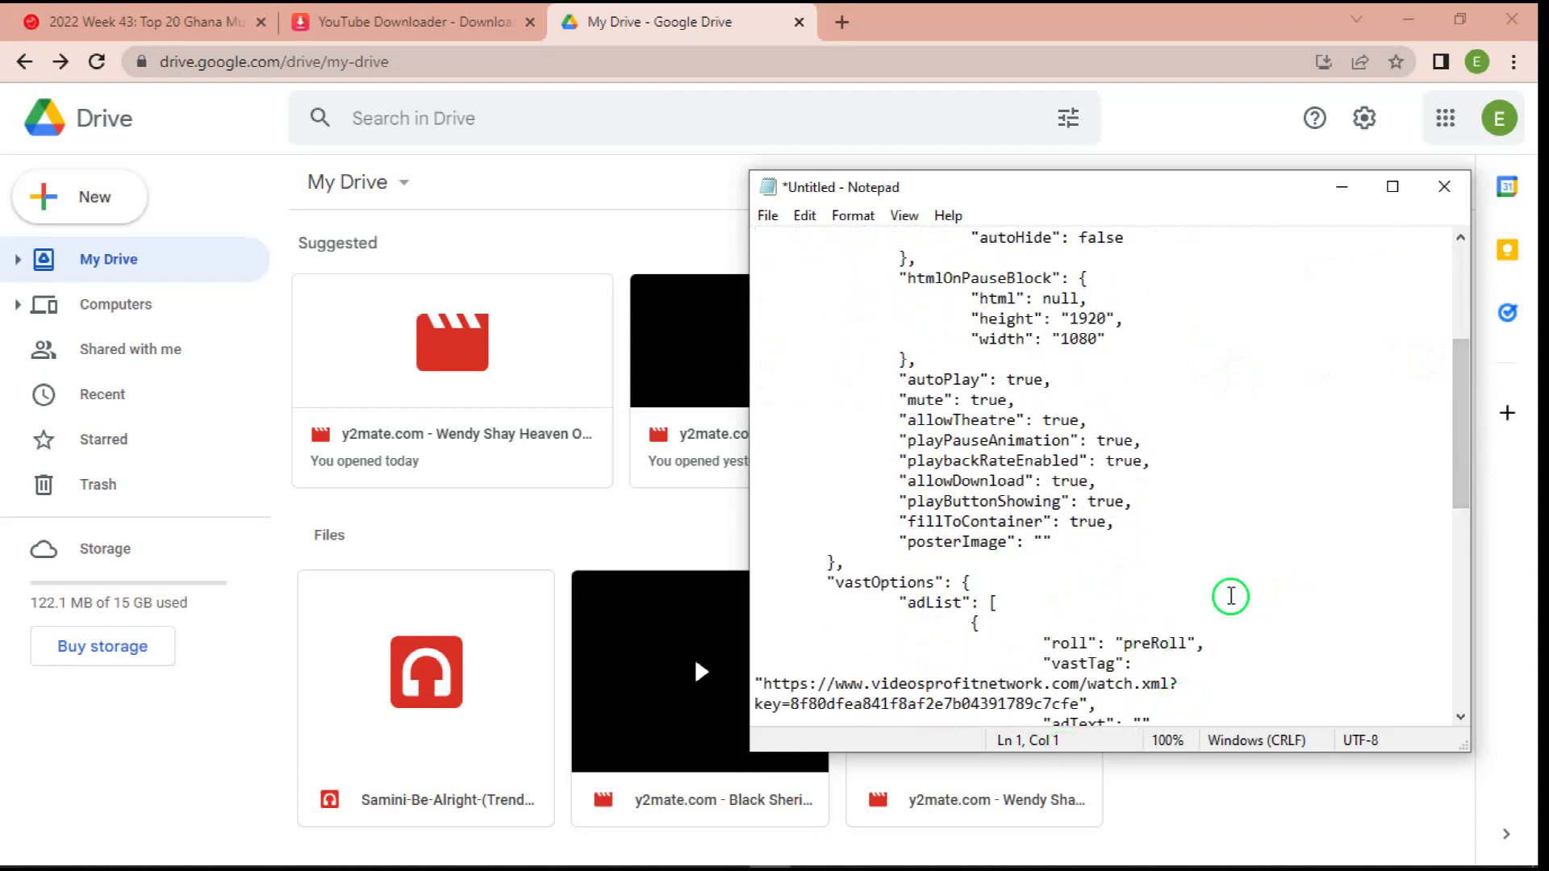
mouse_move(730, 864)
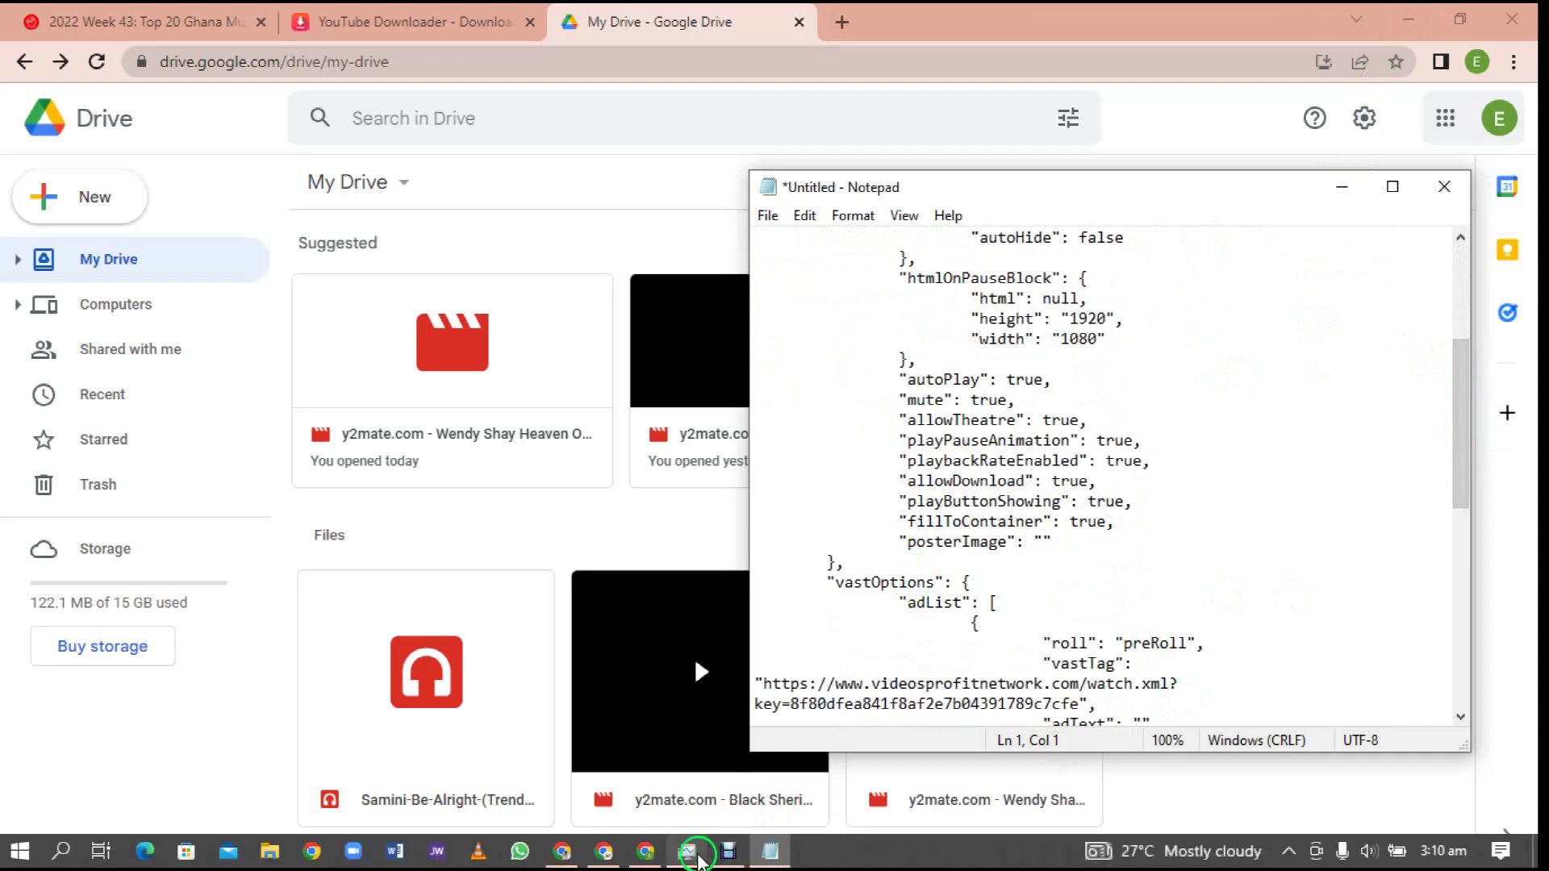
left_click(604, 851)
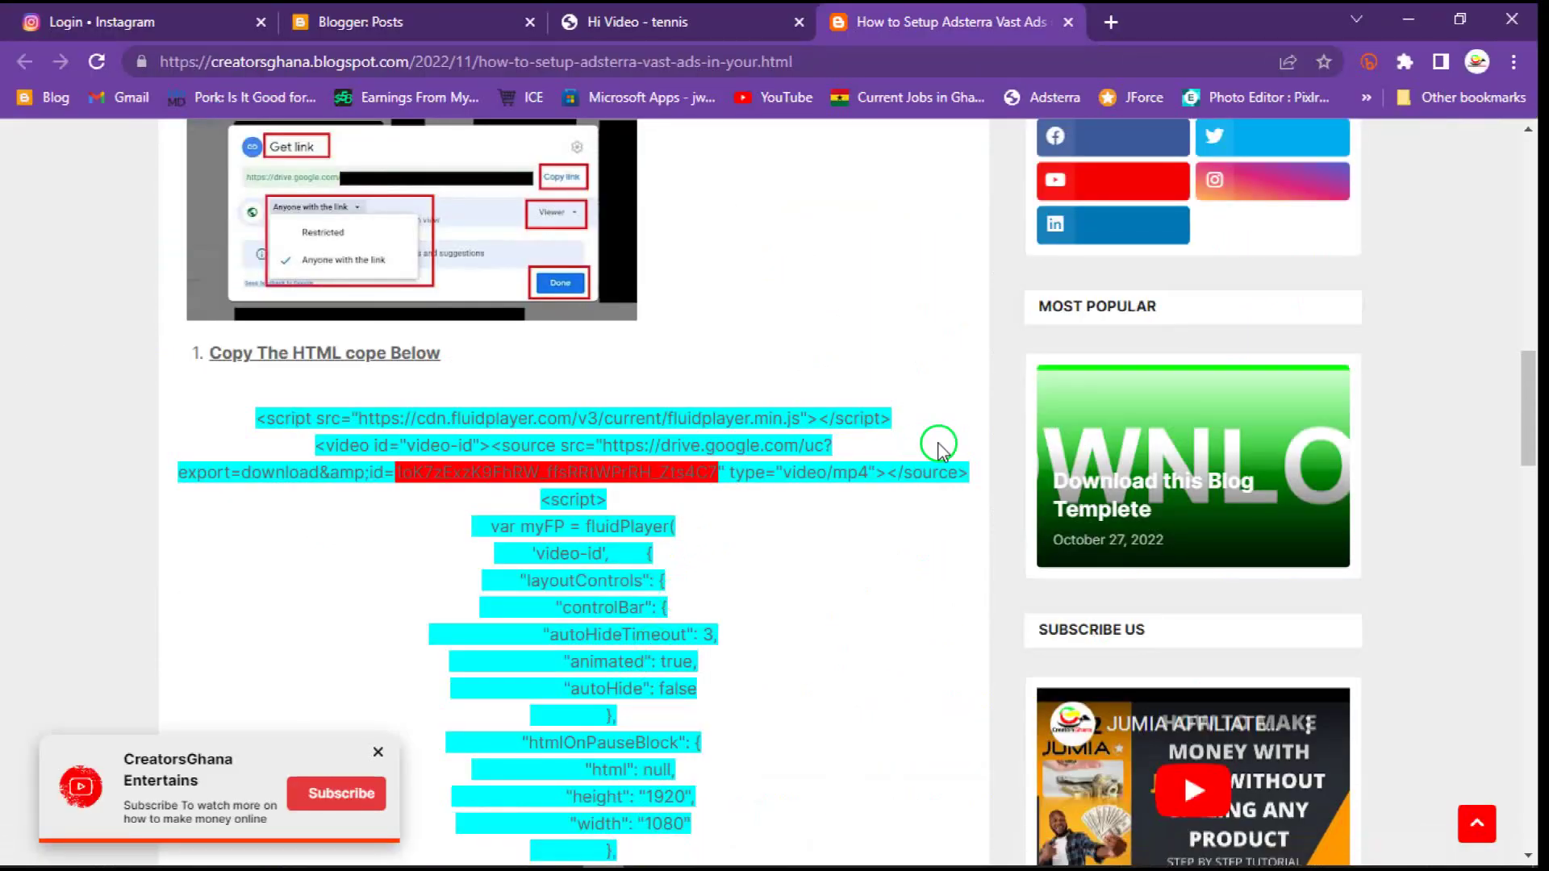
- Review the tutorial's preRoll vastTag line, then open a new blank browser tab
left_click_drag(1543, 380, 1540, 534)
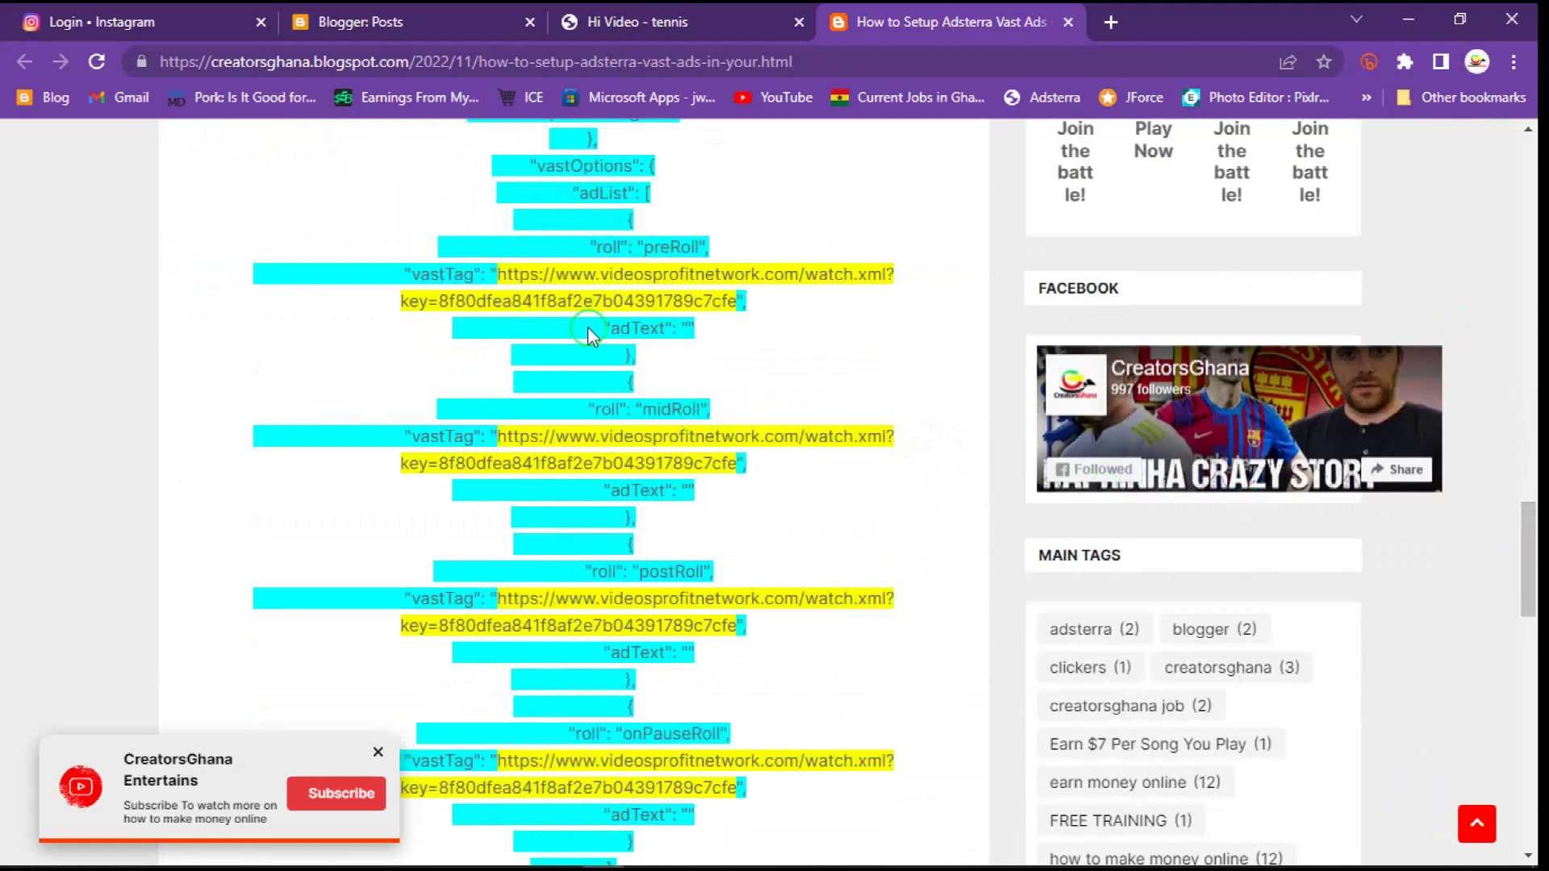
left_click_drag(419, 272, 444, 273)
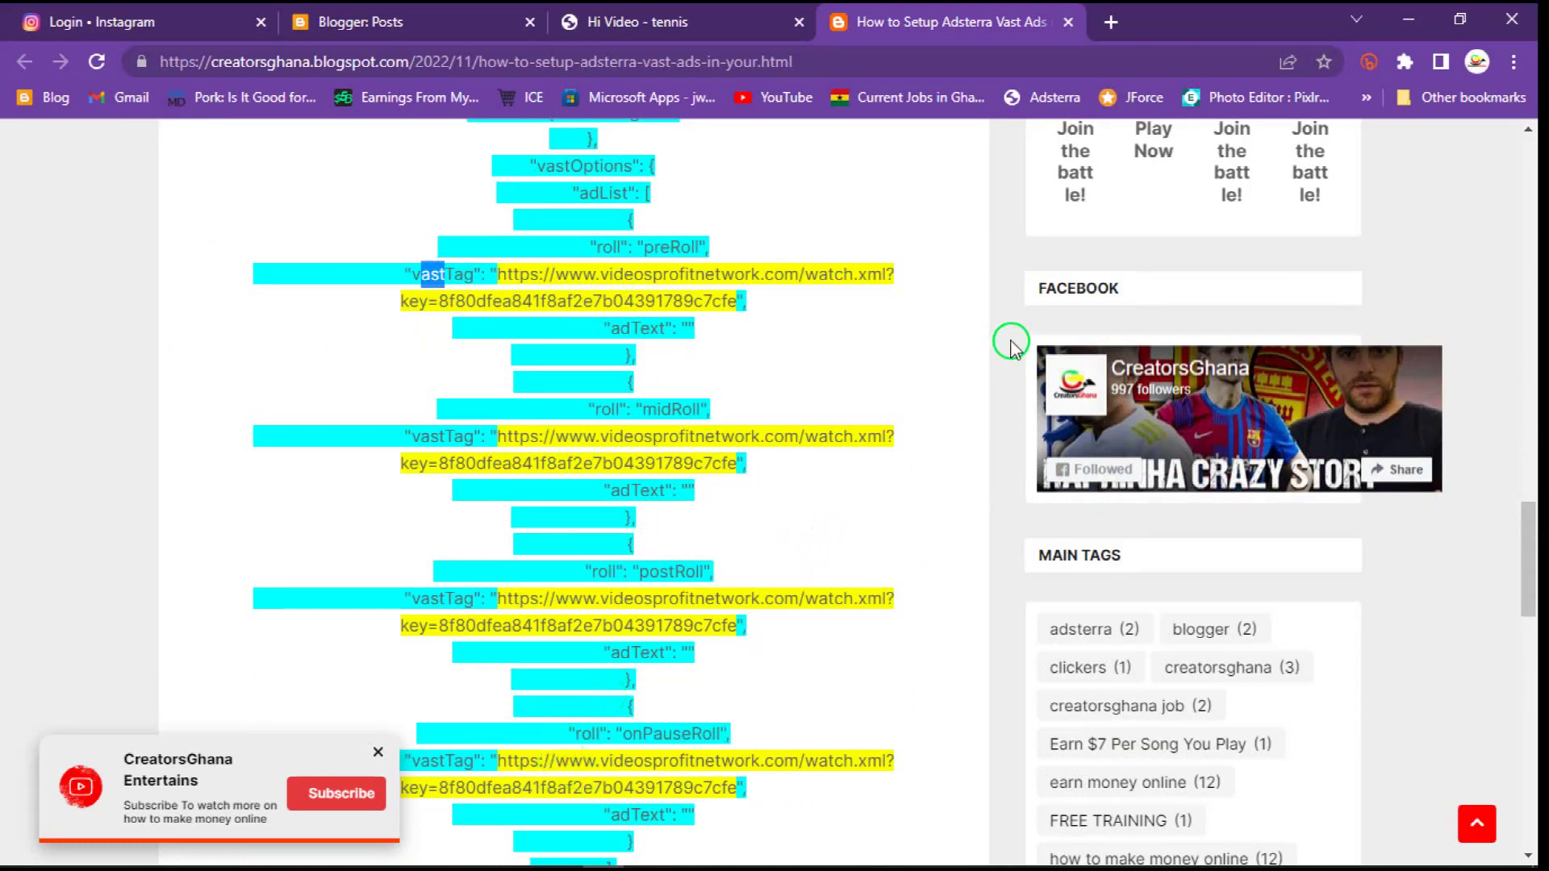
left_click(1126, 23)
left_click(1020, 60)
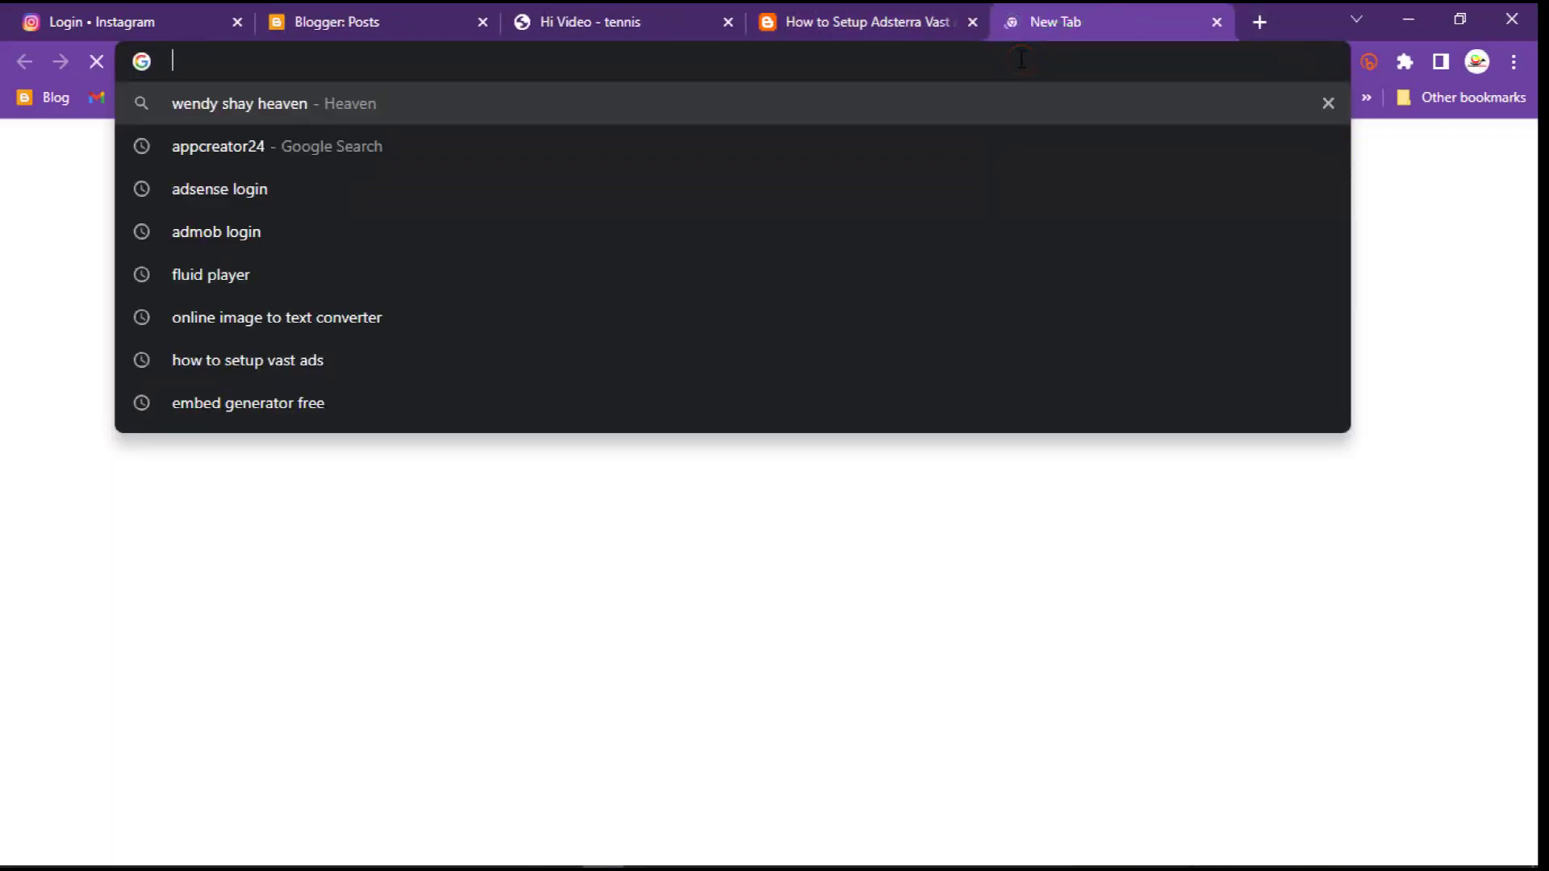
- Go to the 'Websites @ Adsterra' page from the 'ads' suggestion and scroll the site list
type("ads")
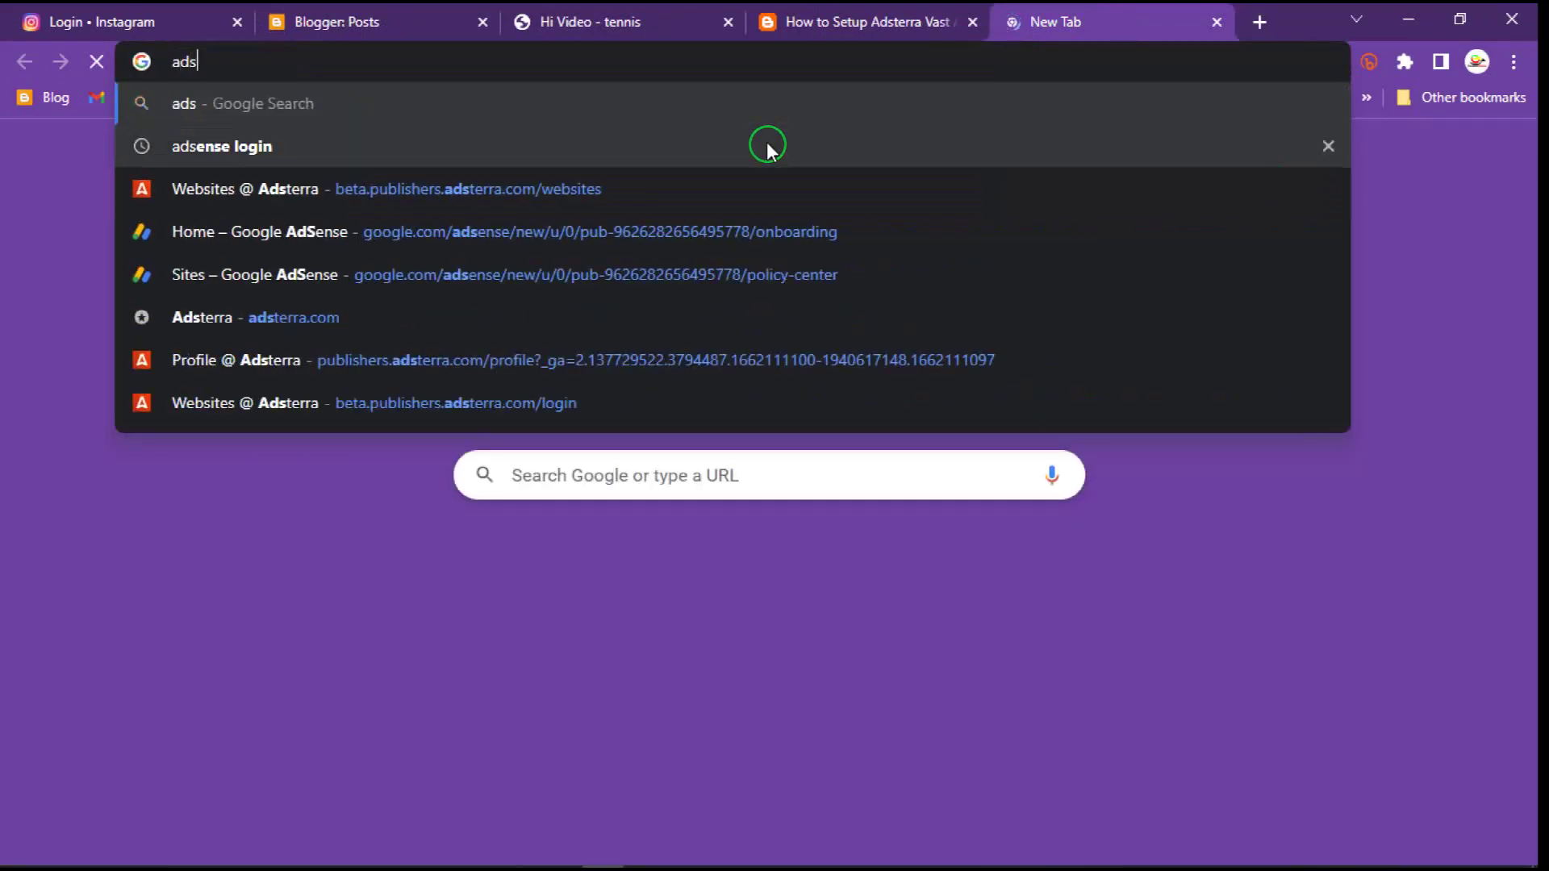
left_click(668, 191)
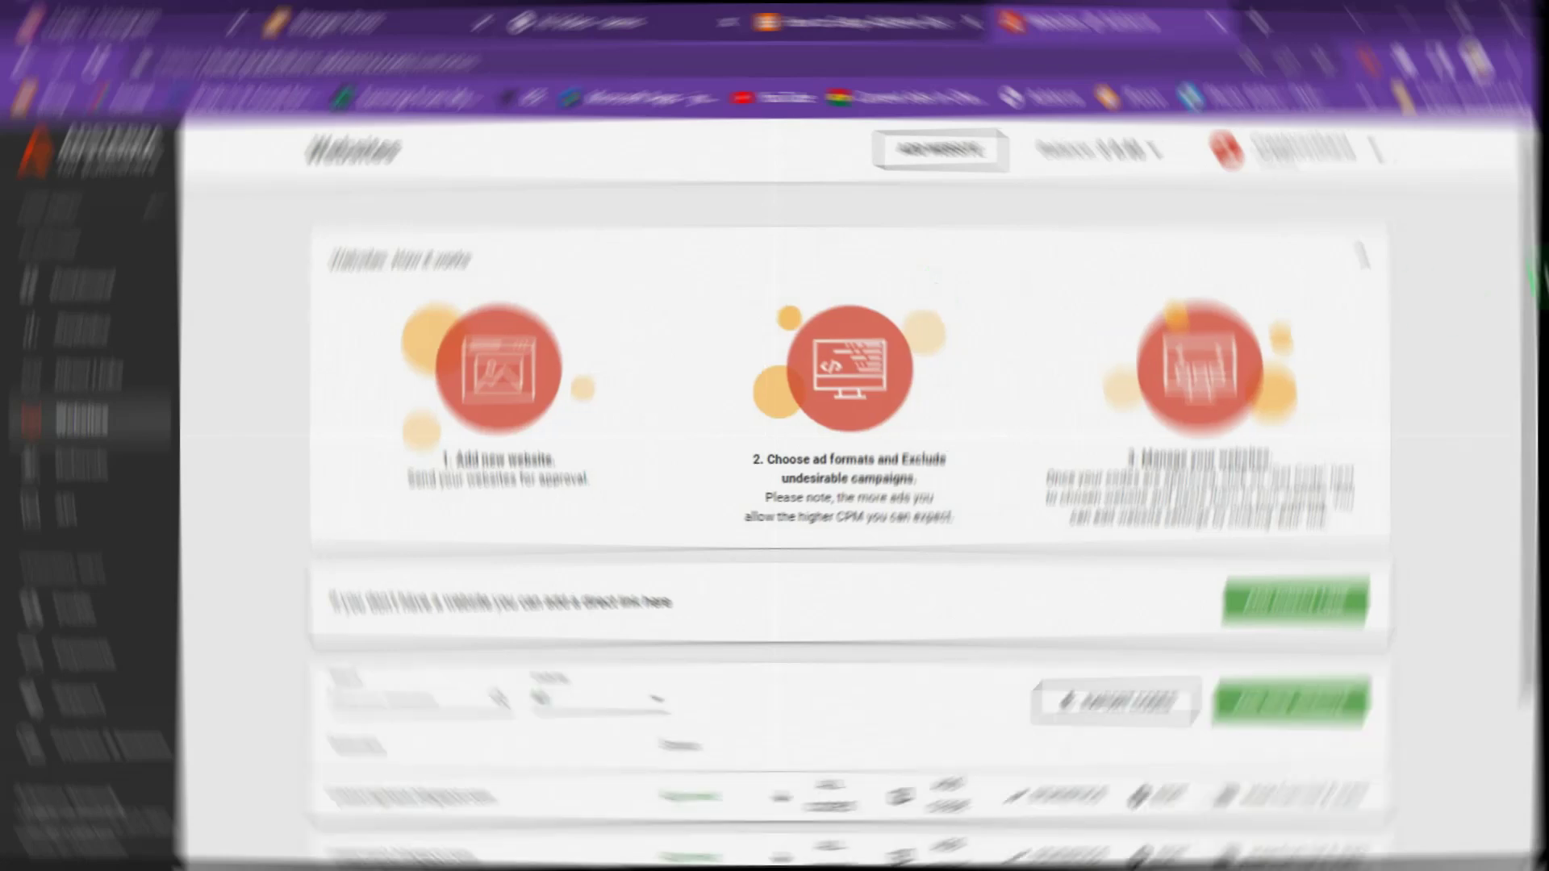
scroll(847, 484, "down", 2)
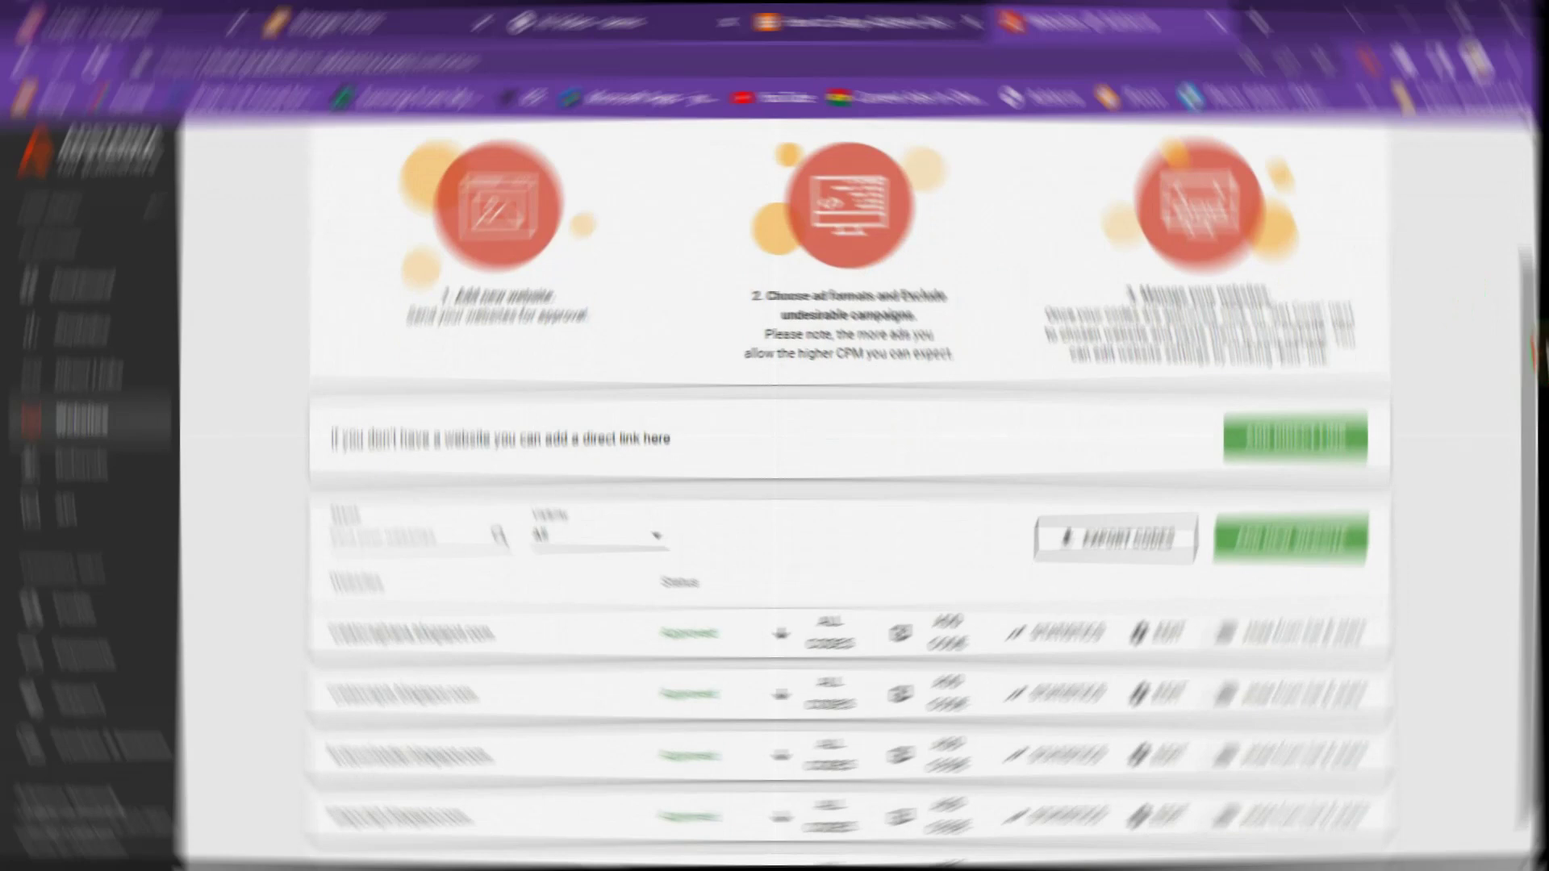
scroll(1308, 476, "down", 1)
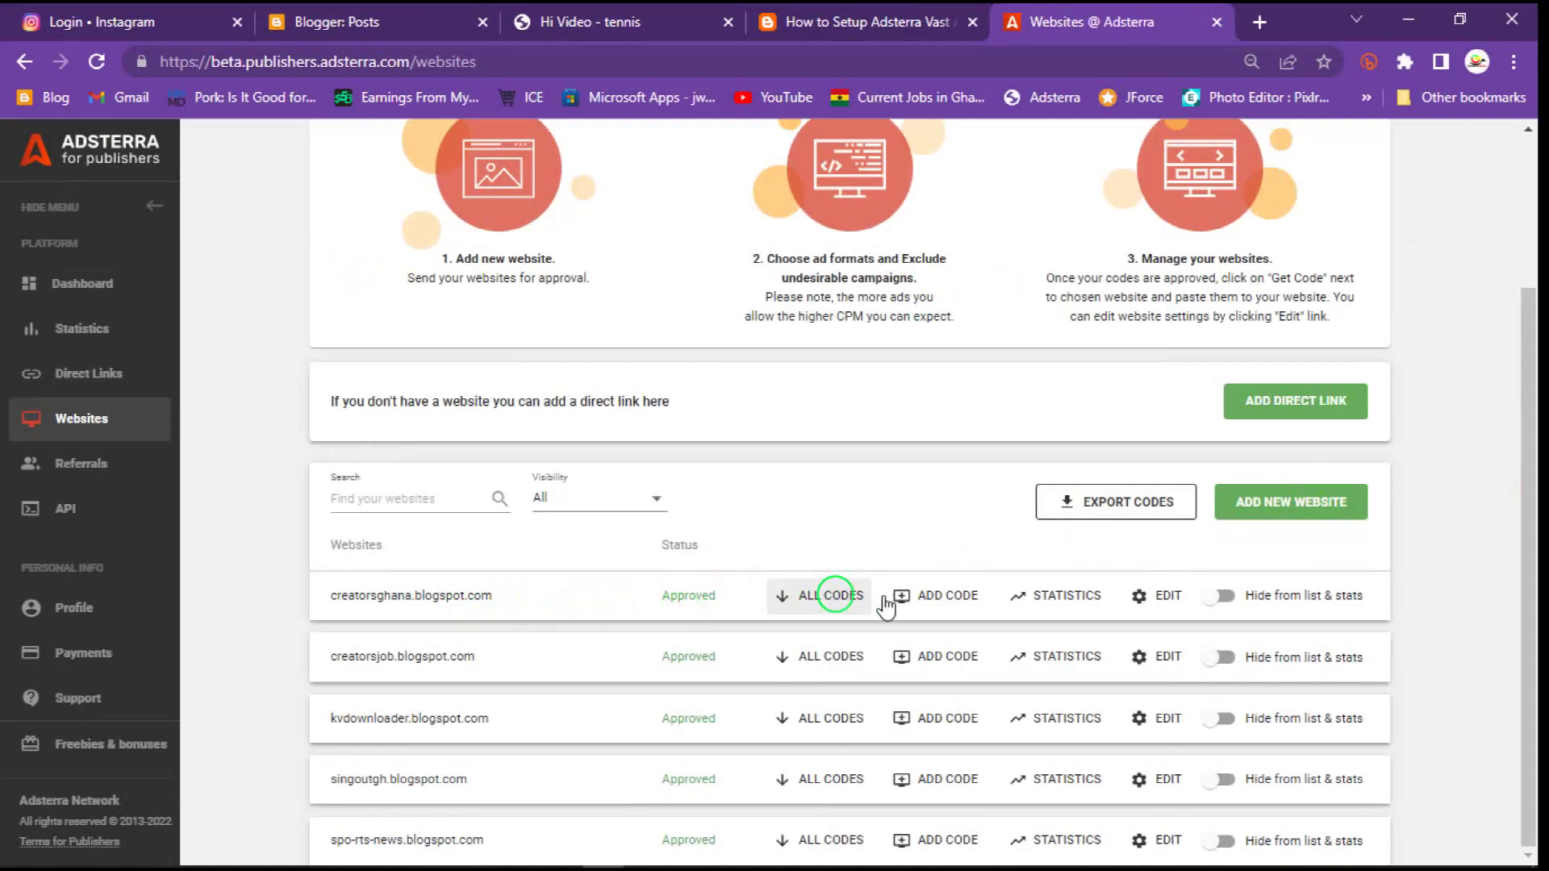
left_click(952, 601)
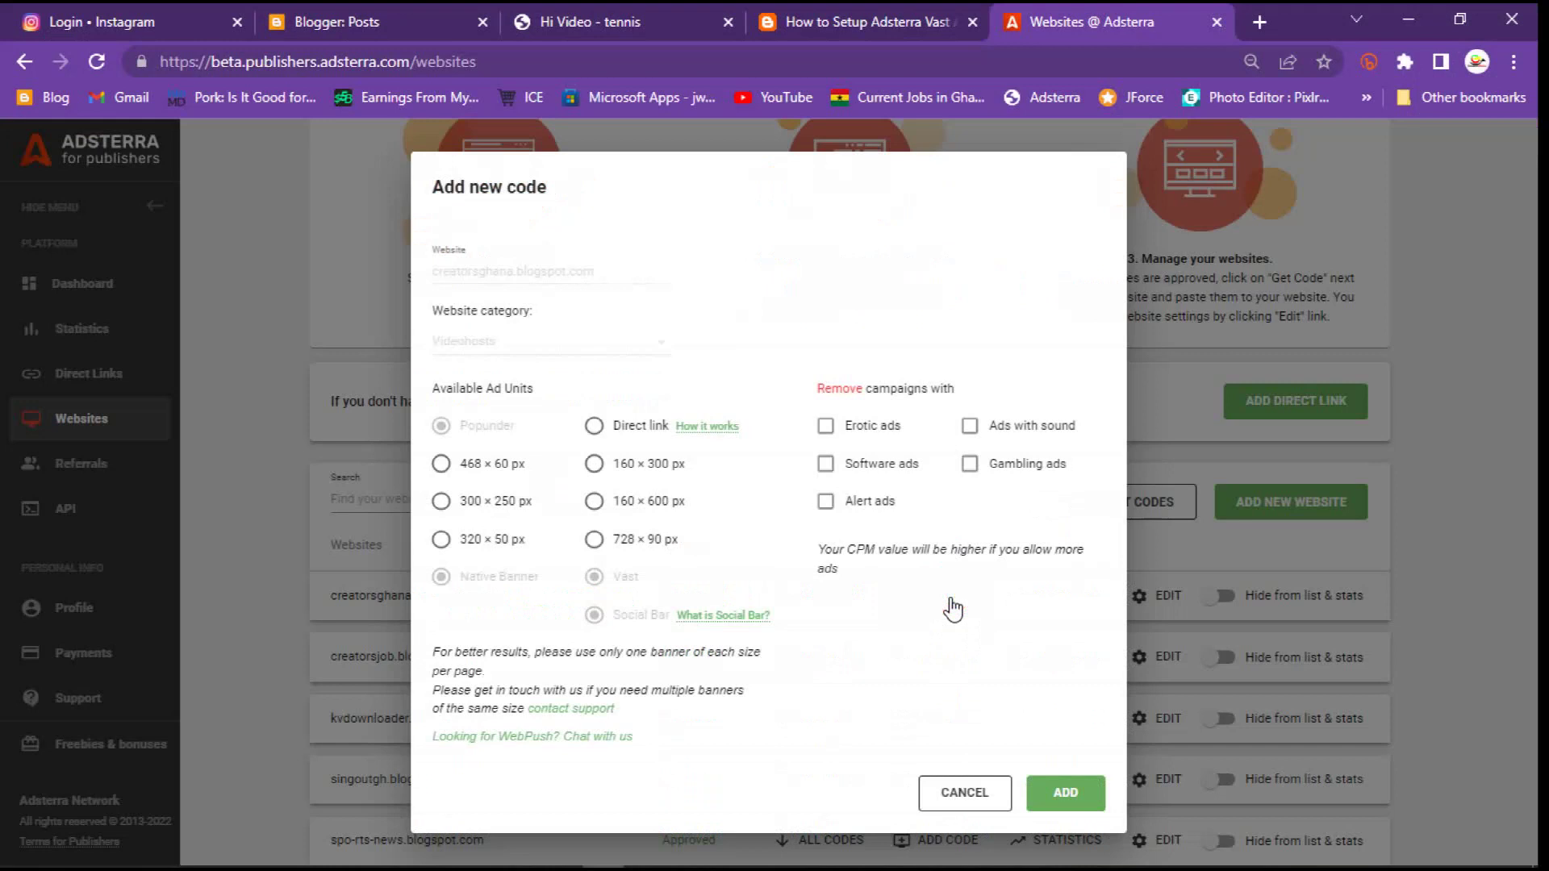
left_click(606, 578)
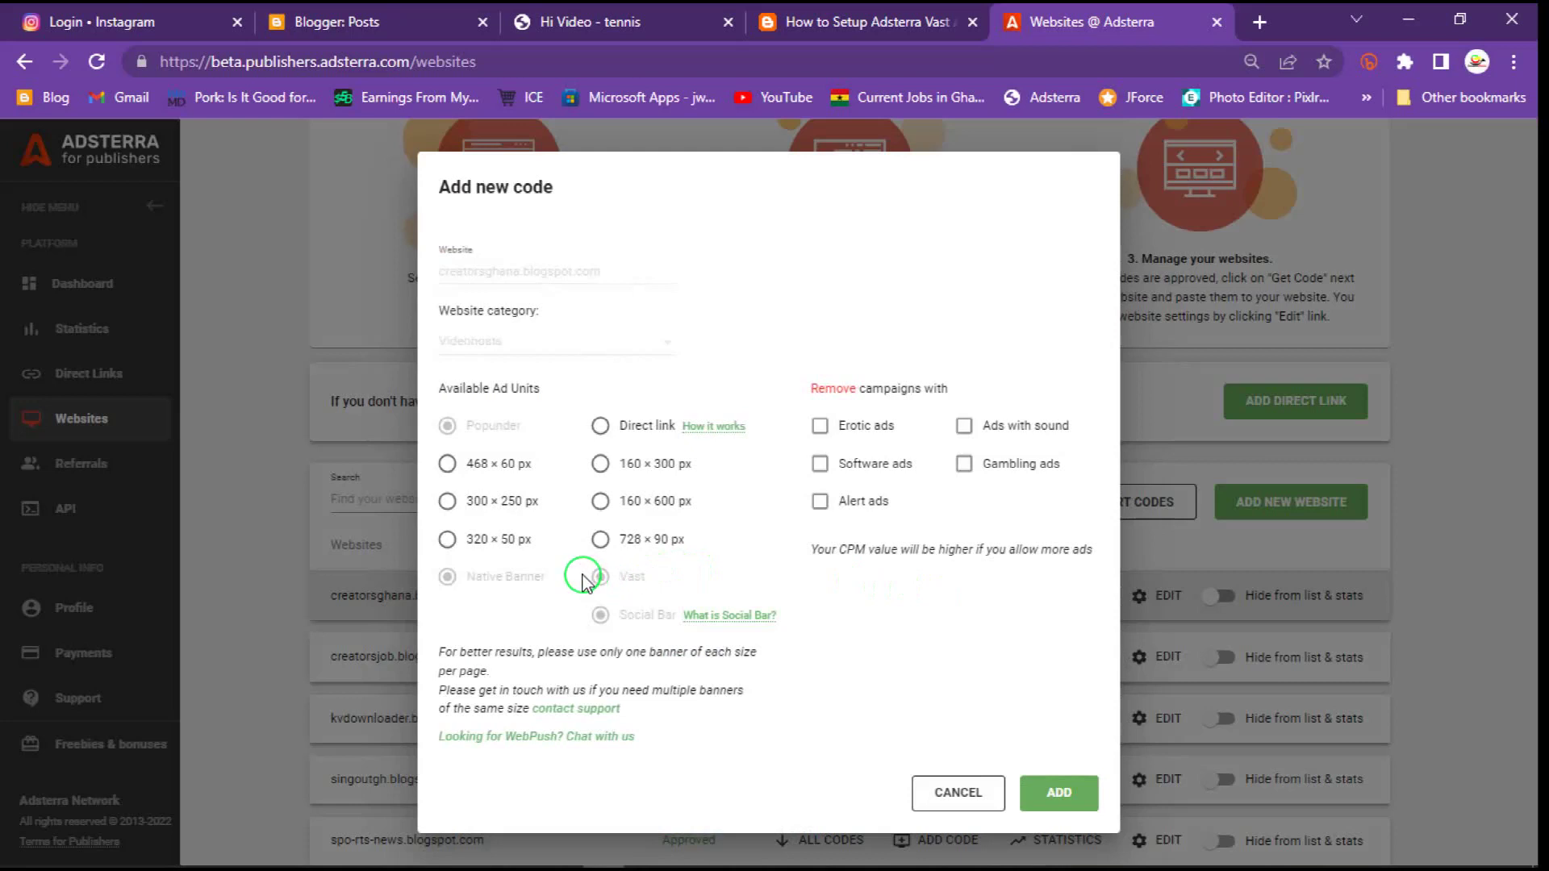
left_click_drag(606, 581, 684, 578)
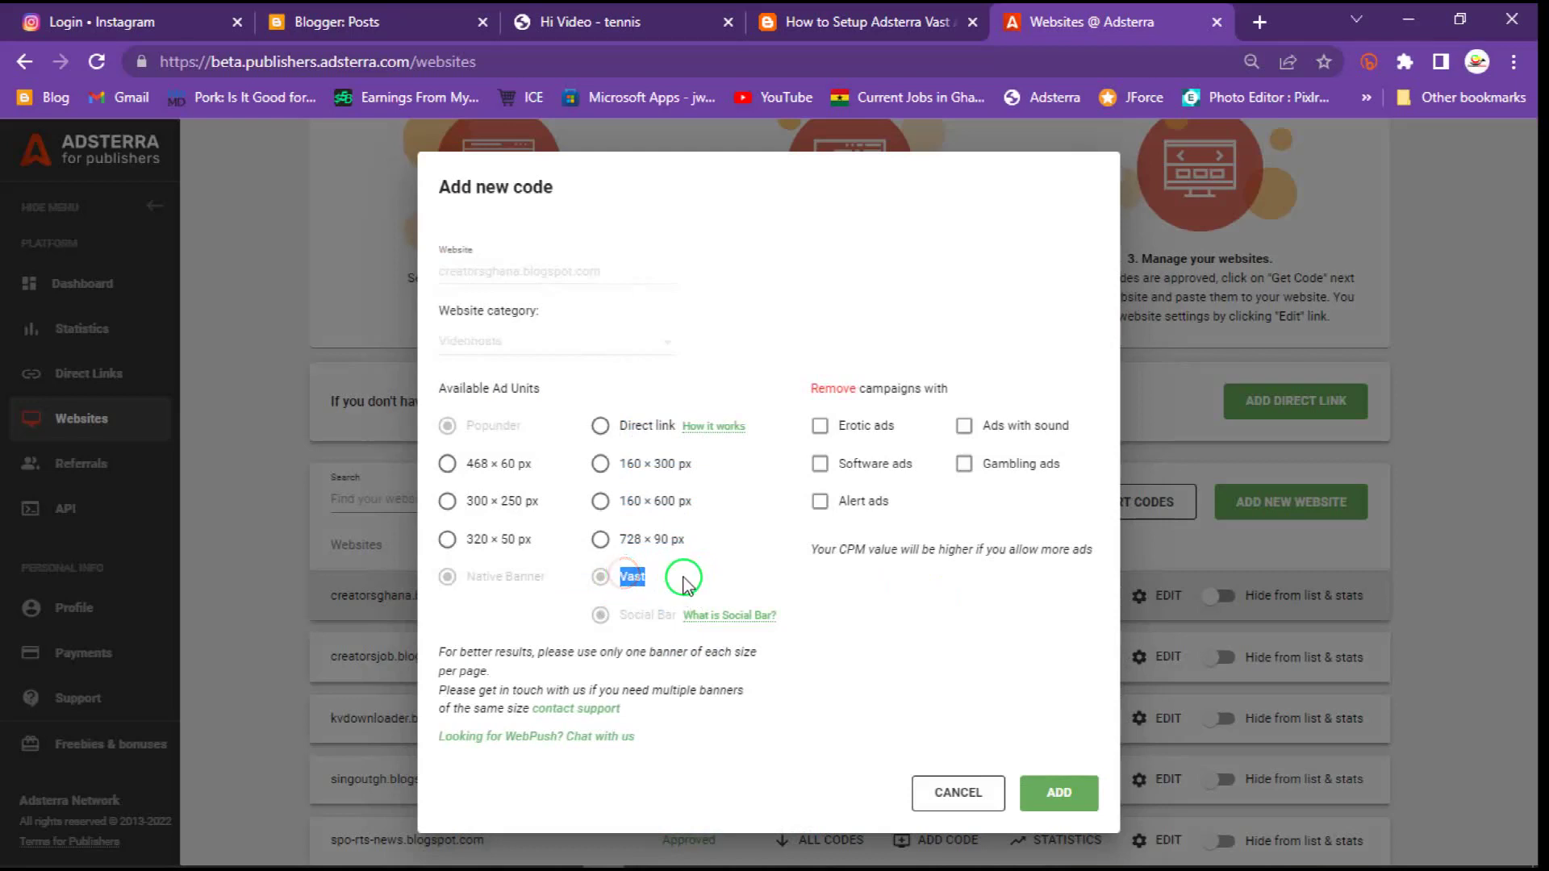
left_click(1061, 794)
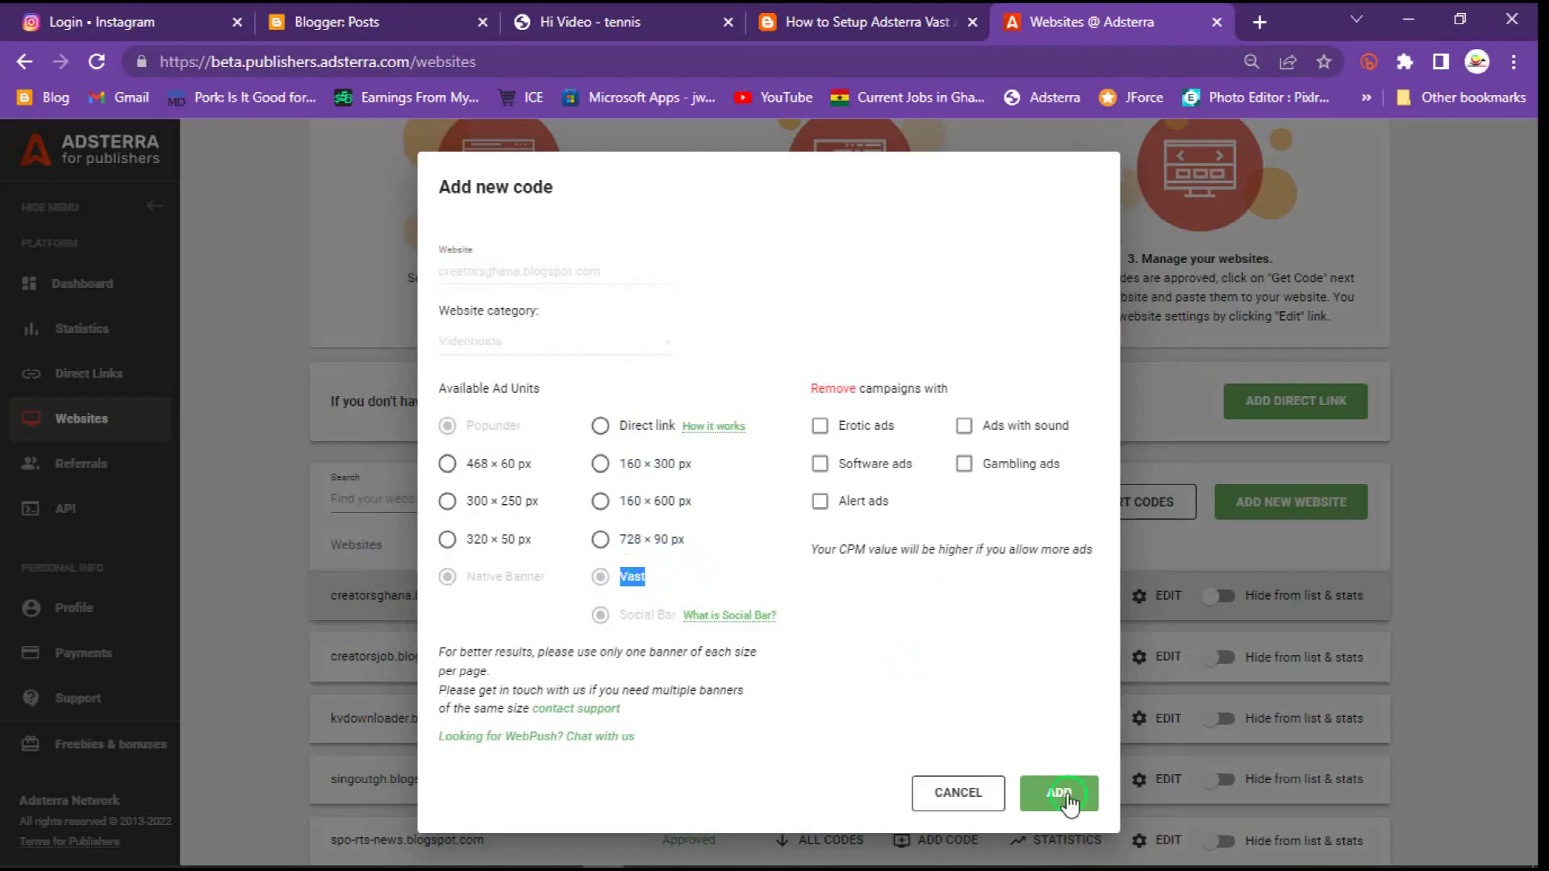
left_click(1062, 804)
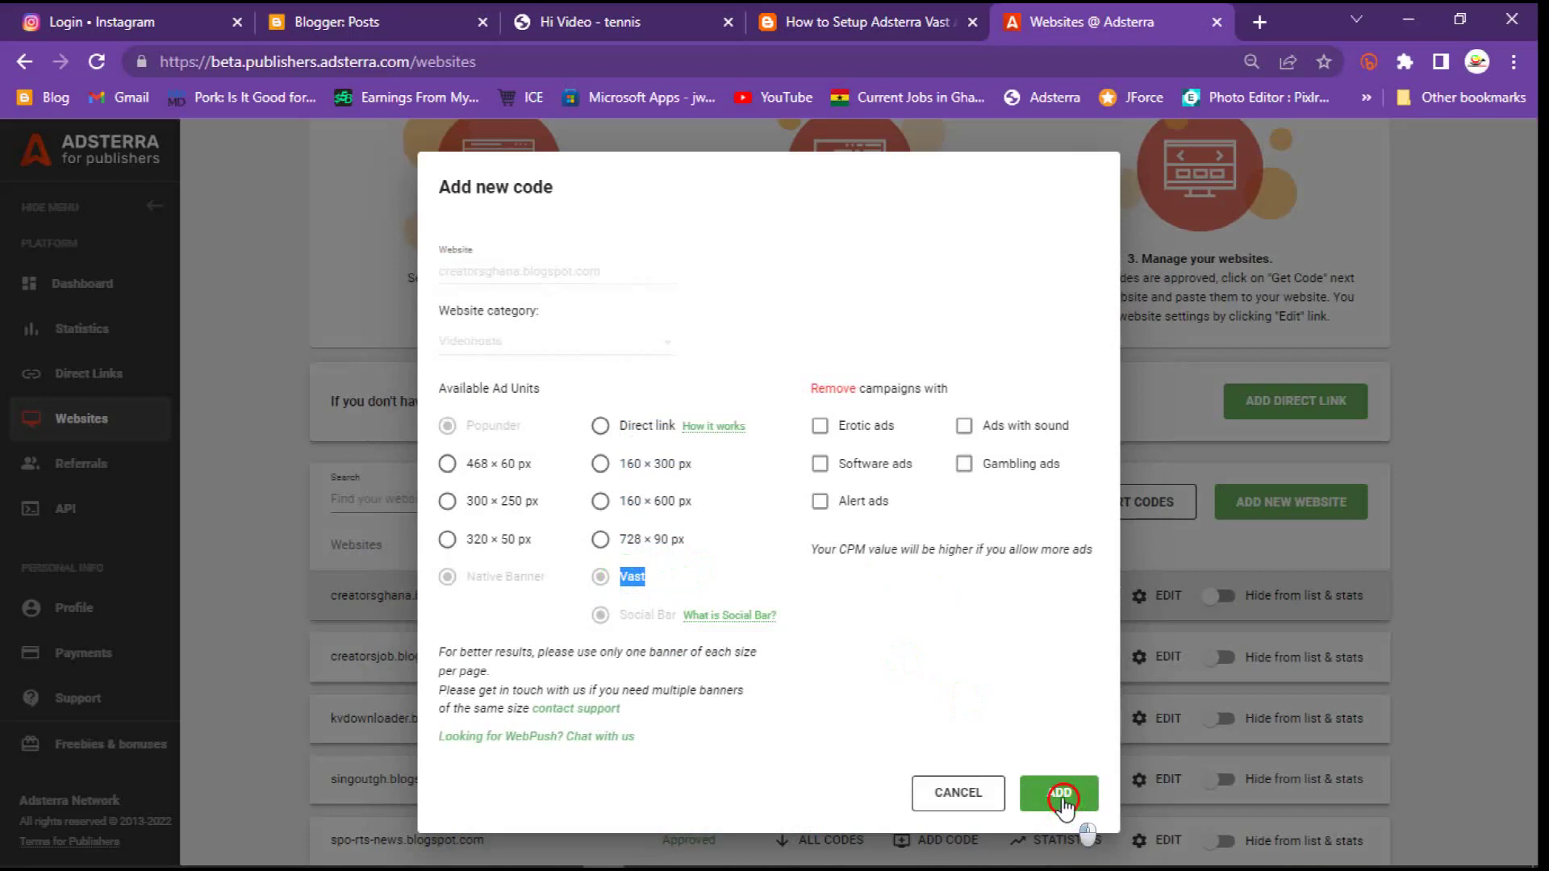
left_click(1063, 804)
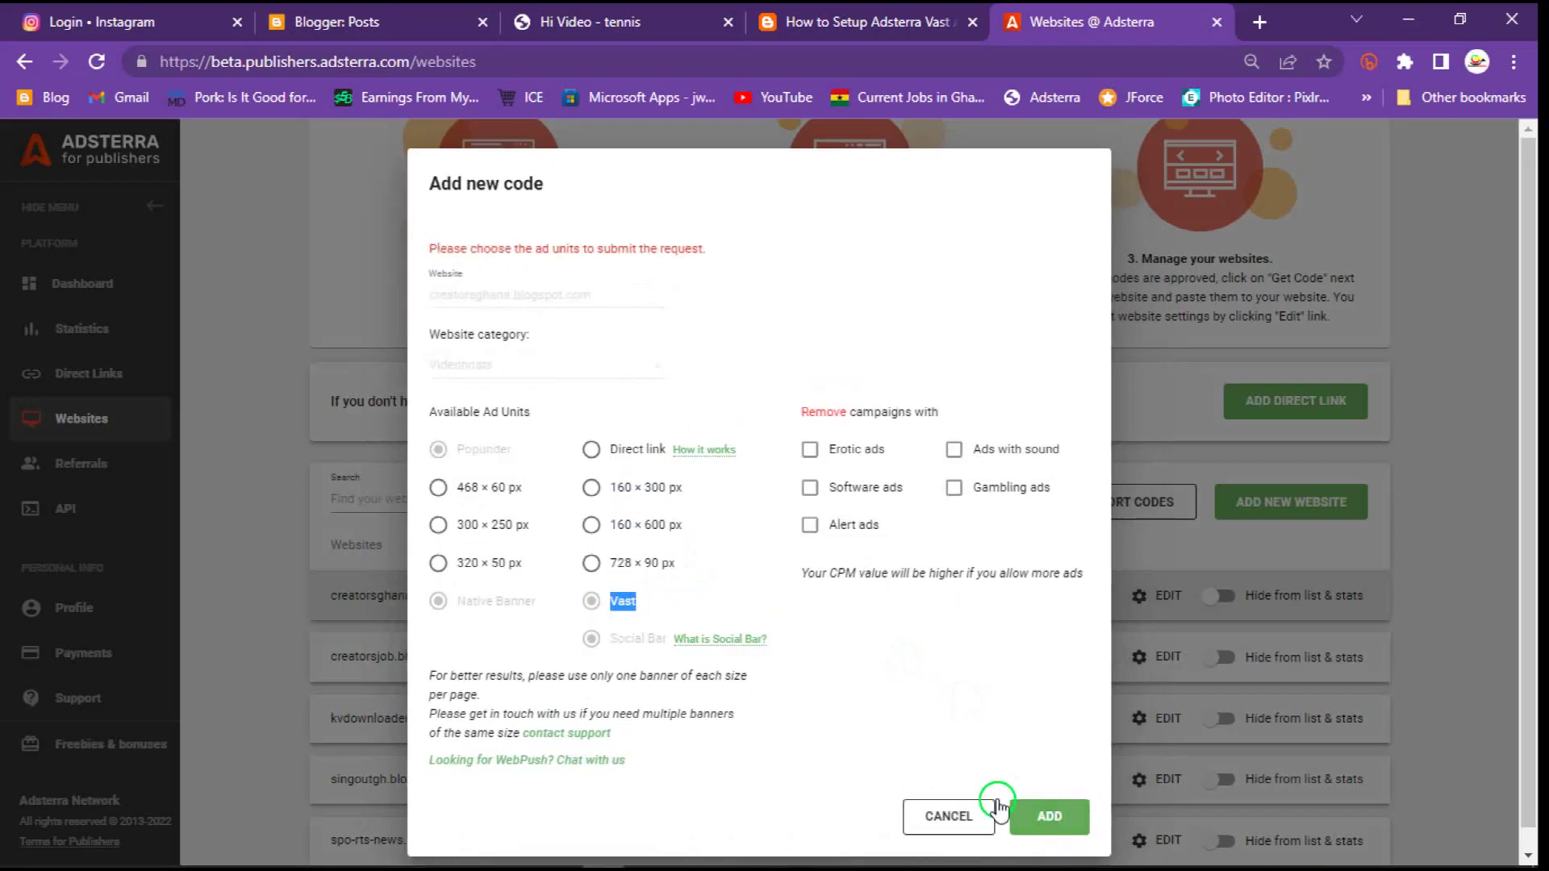
left_click(989, 815)
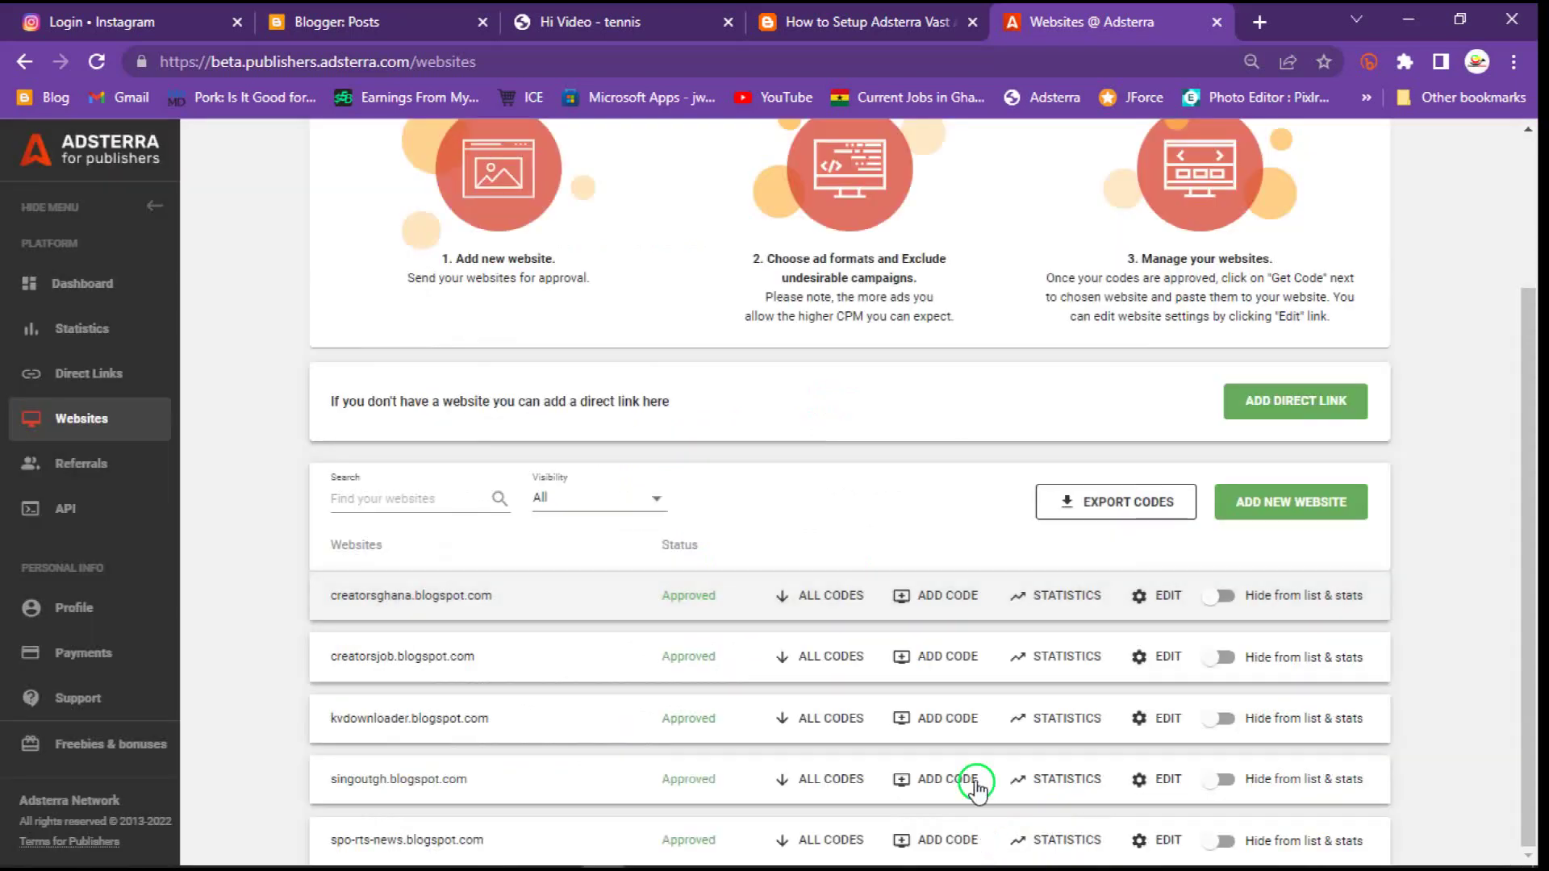
- Show the ad codes for creatorsghana.blogspot.com and reveal the Vast_1 VAST tag
left_click(848, 599)
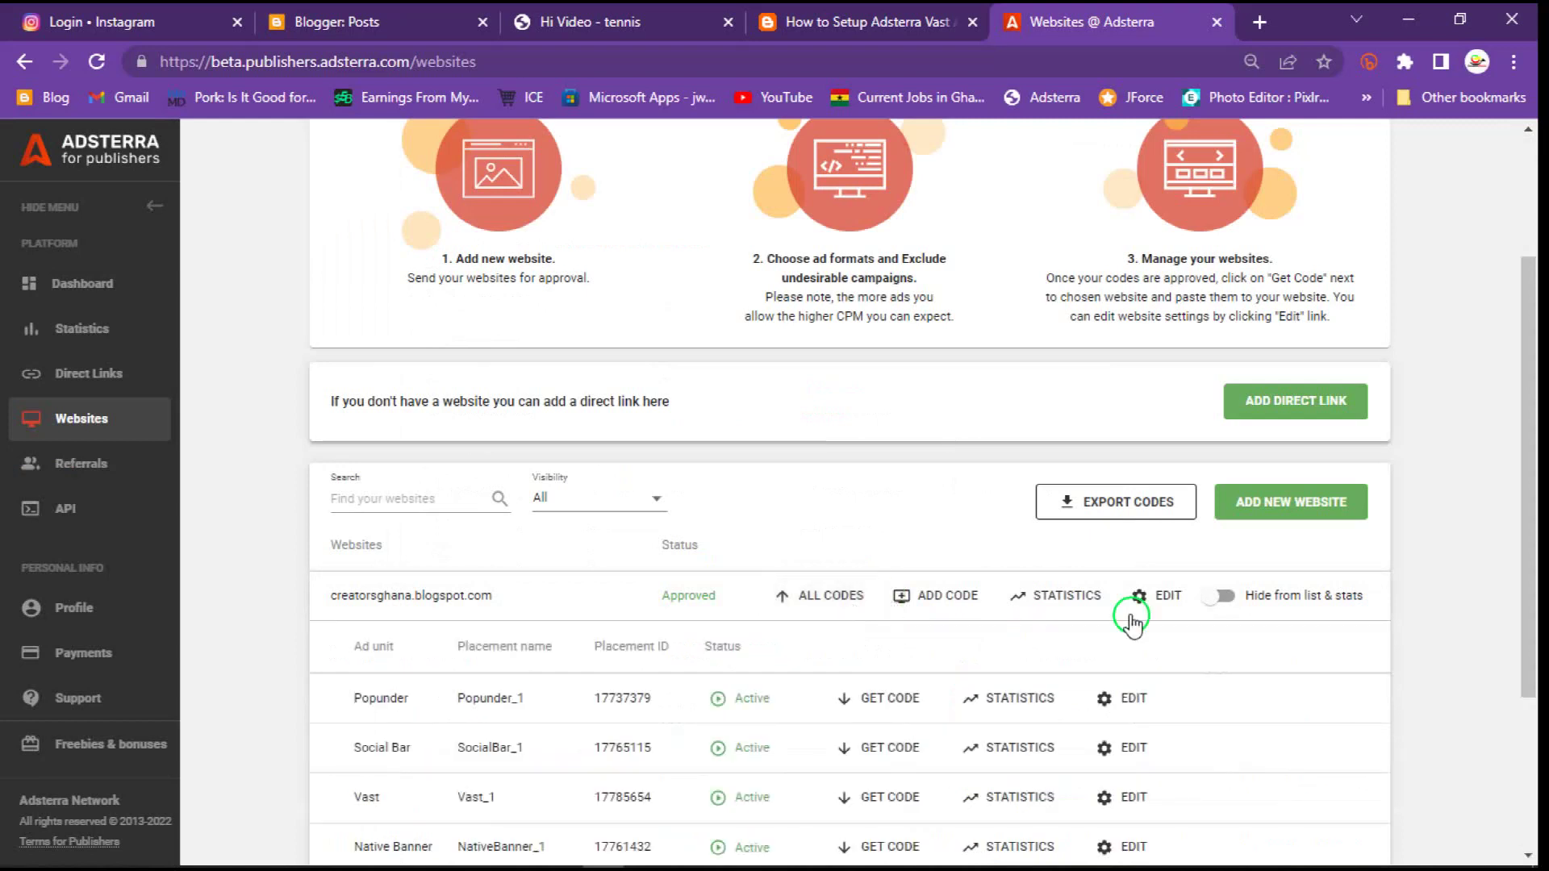
left_click_drag(1540, 532, 1542, 644)
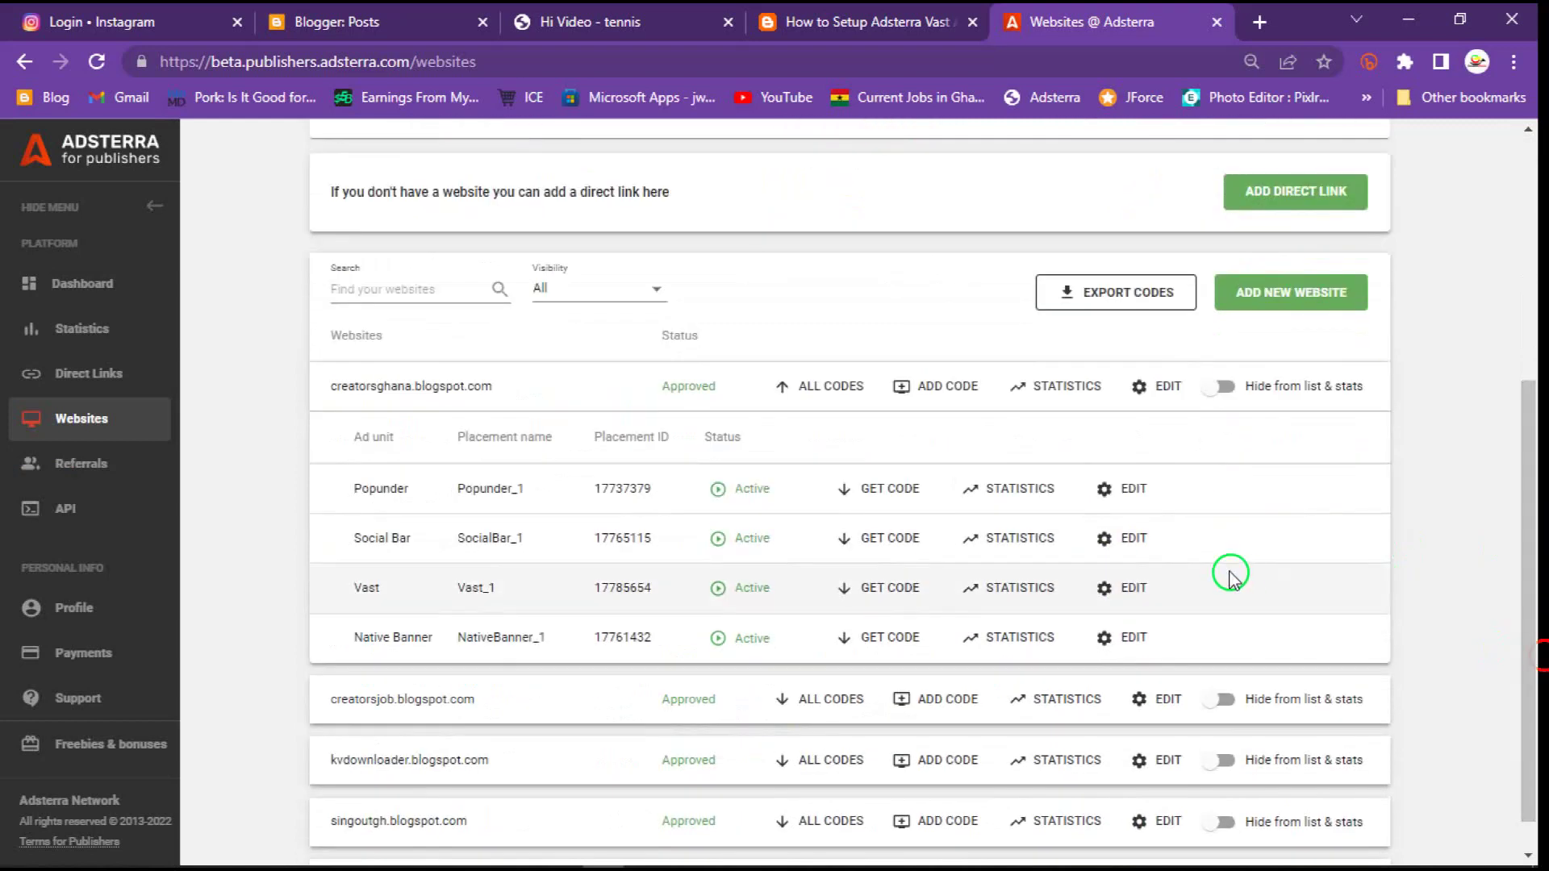
left_click_drag(343, 588, 508, 600)
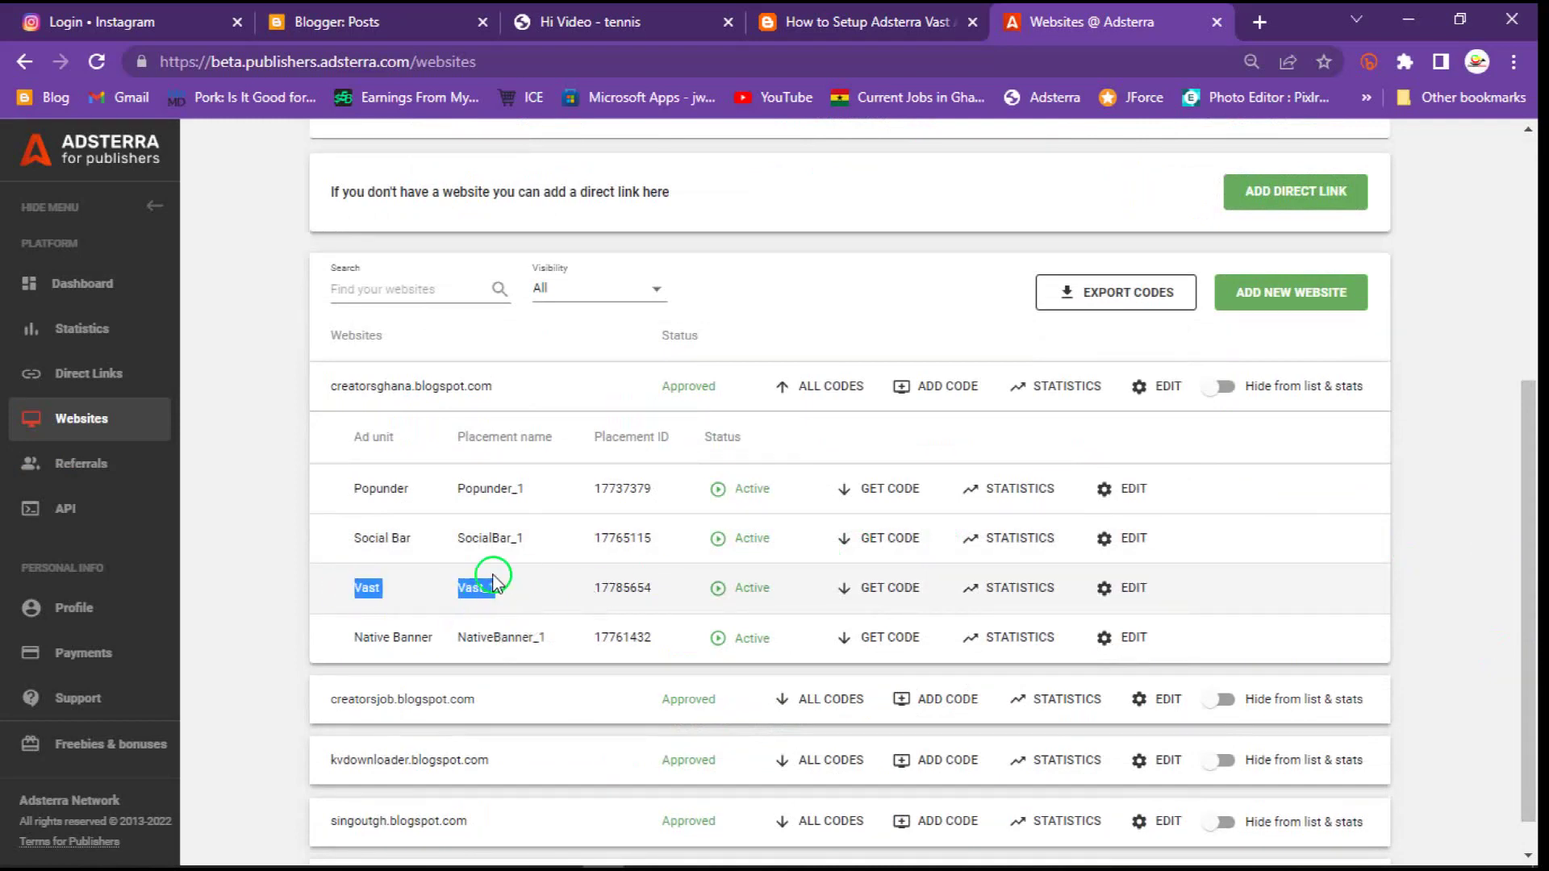
left_click(901, 594)
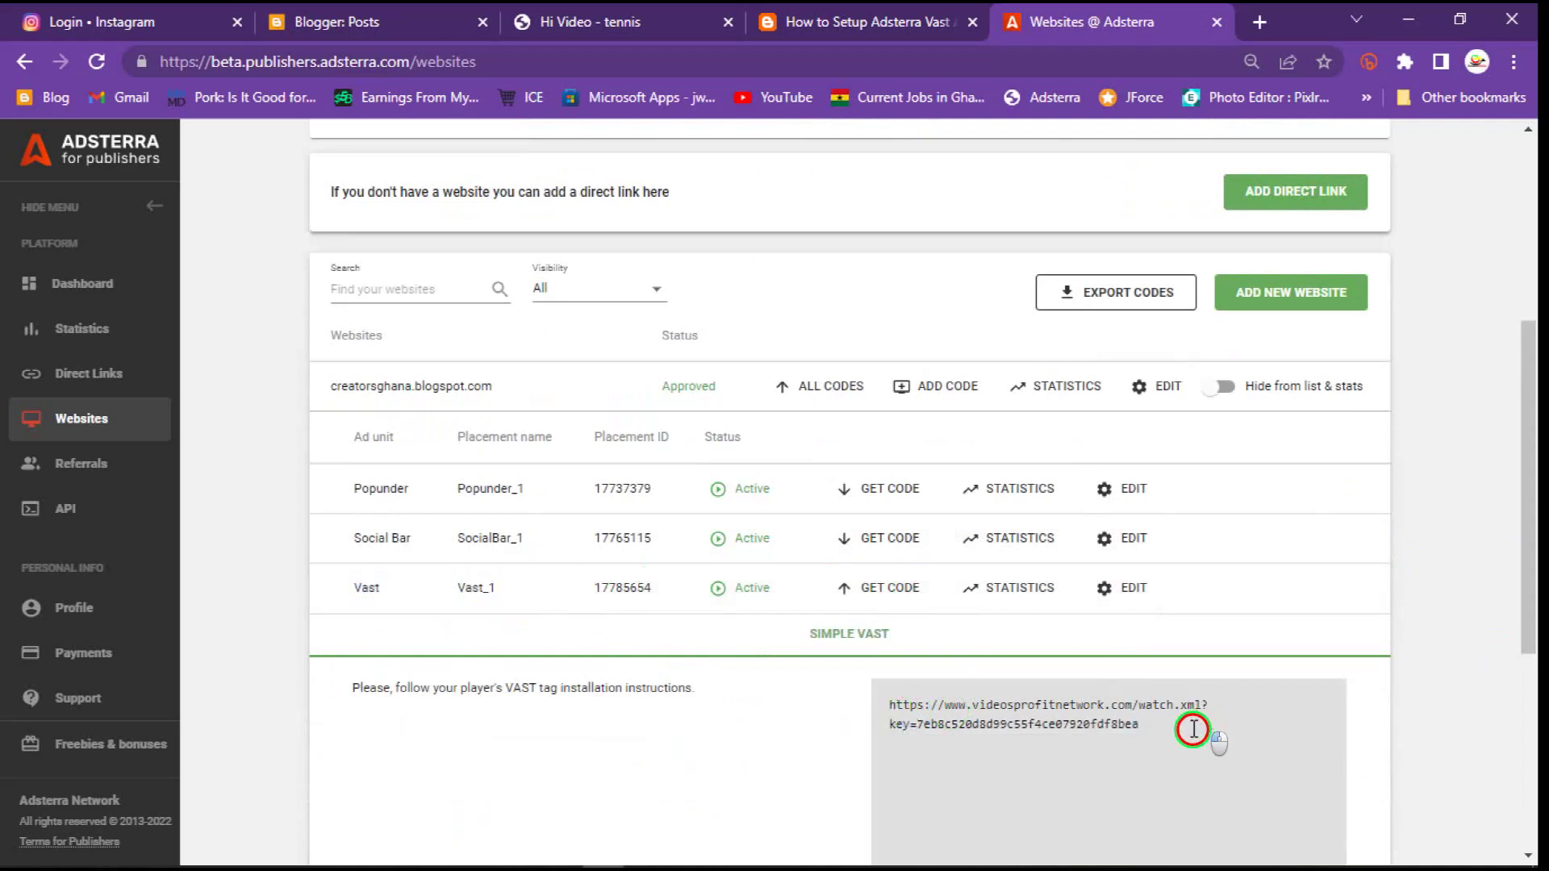
- Copy the Vast_1 Simple VAST tag URL
left_click_drag(1165, 729, 894, 706)
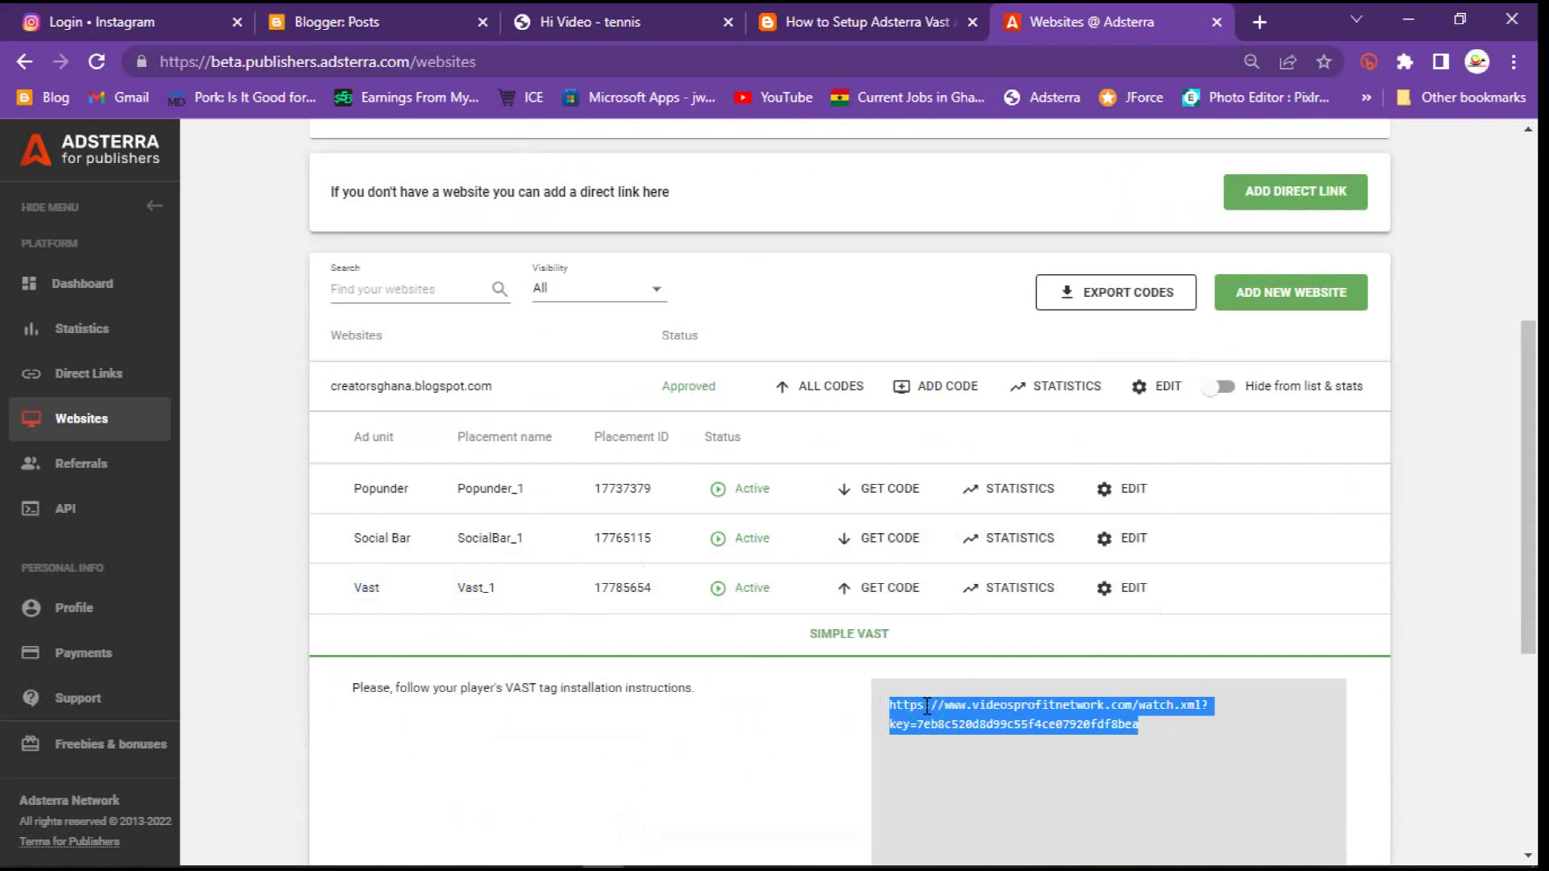
right_click(926, 707)
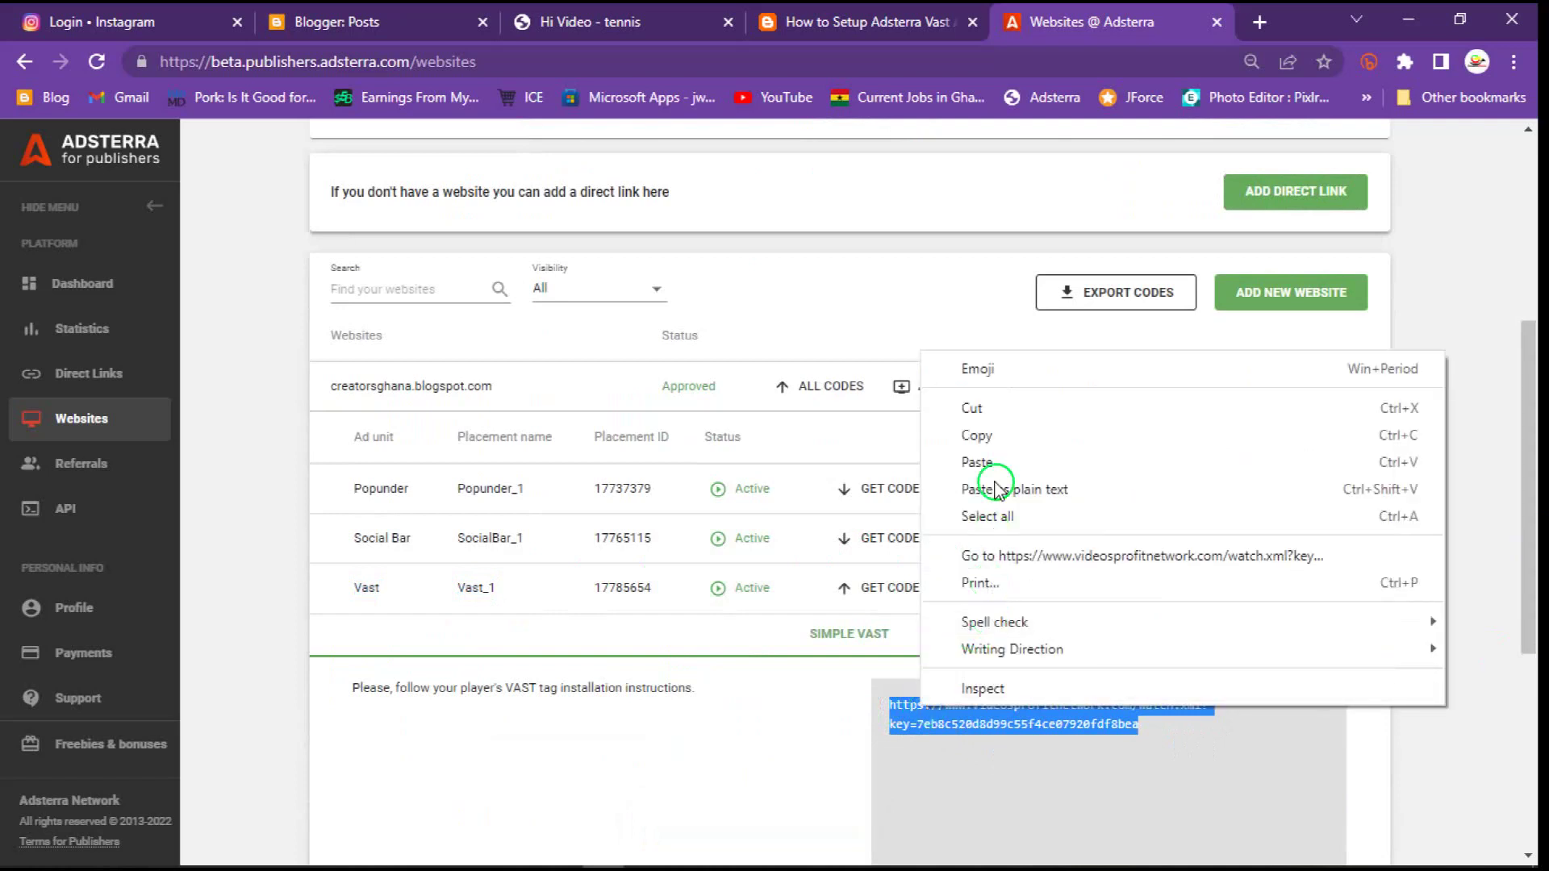
left_click(1001, 438)
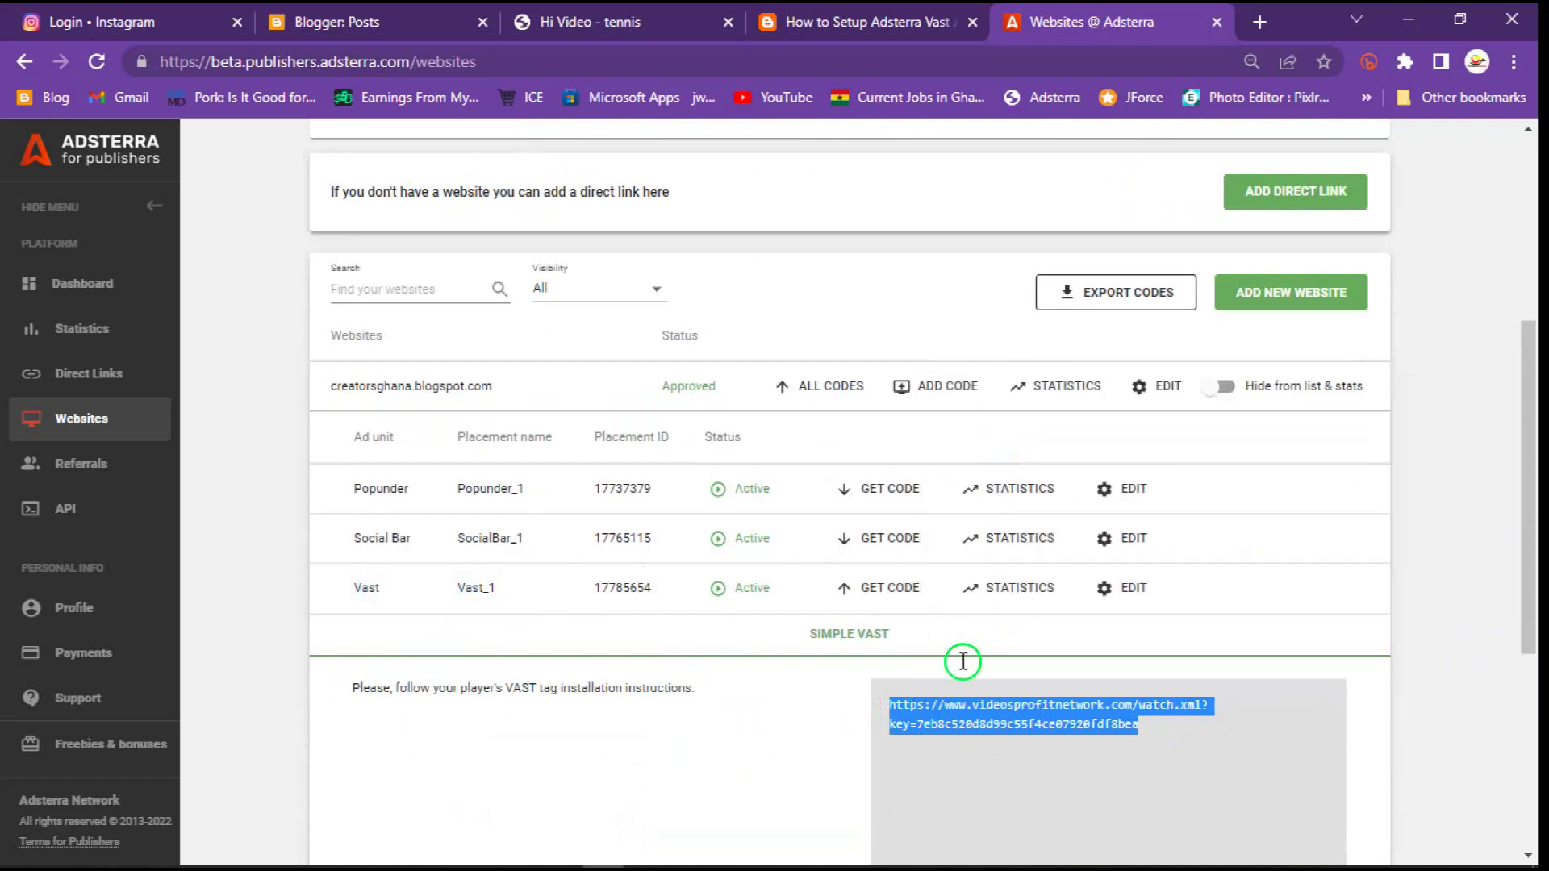
mouse_move(926, 868)
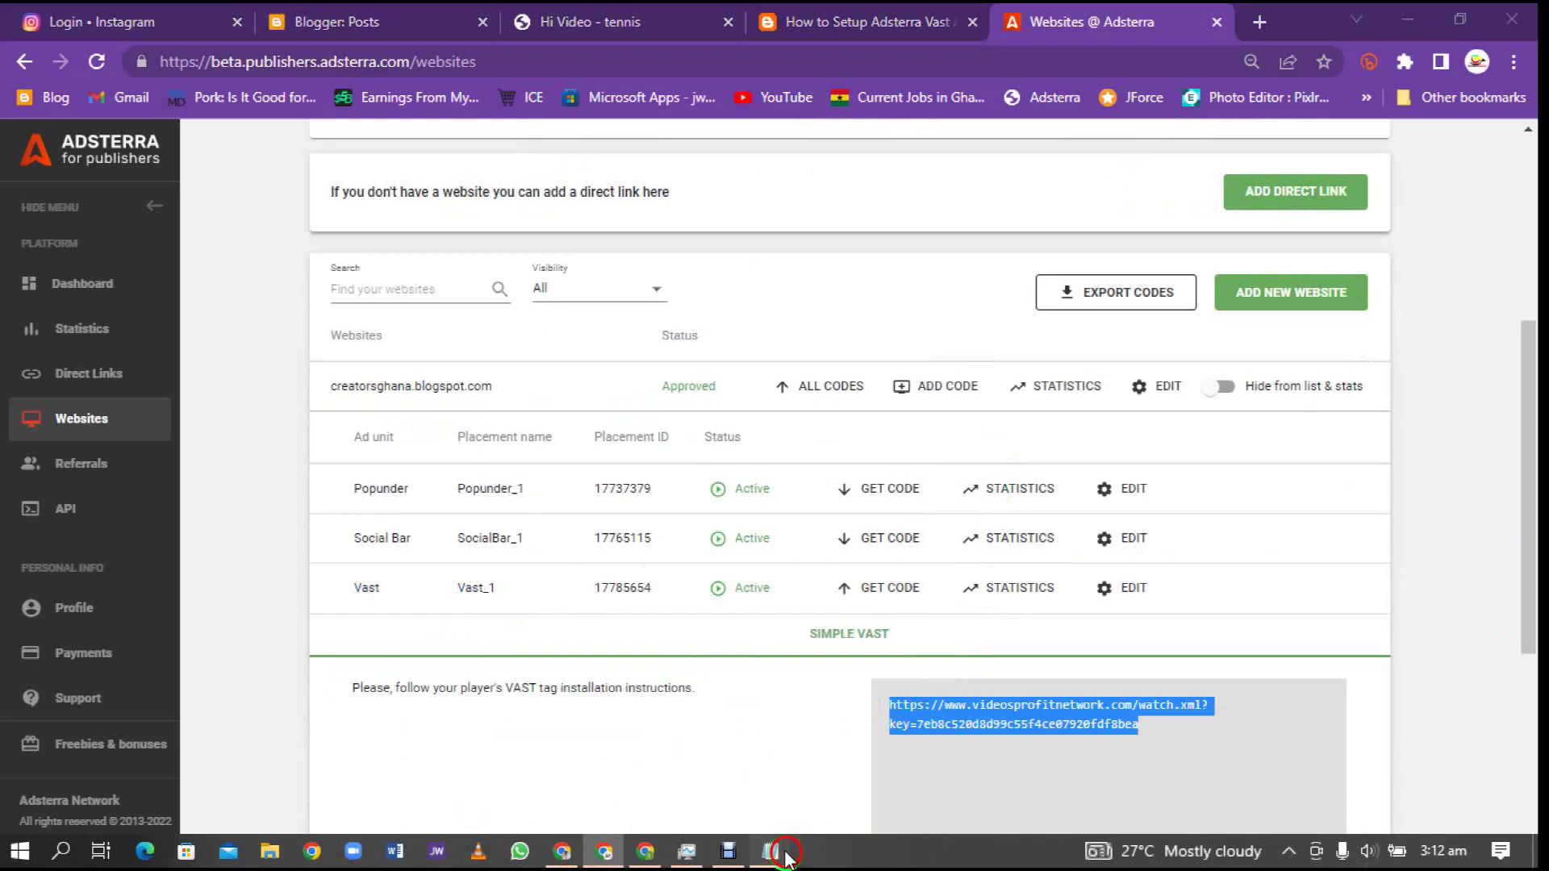
left_click(779, 852)
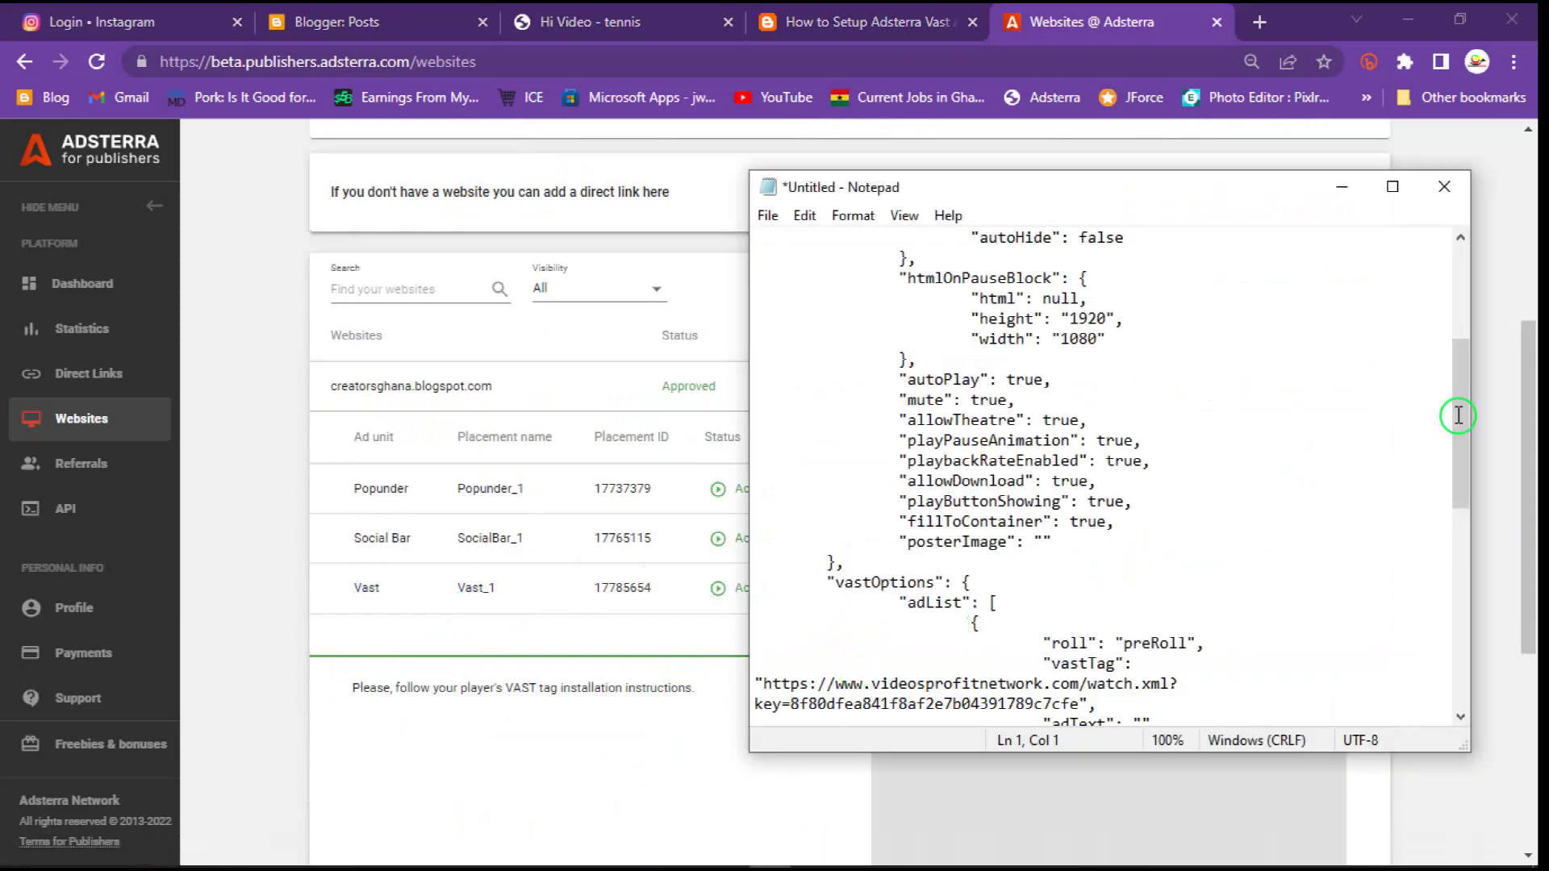
- Replace the preRoll vastTag URL with the Adsterra tag, noting the preRoll and midRoll labels
left_click_drag(1470, 428, 1466, 484)
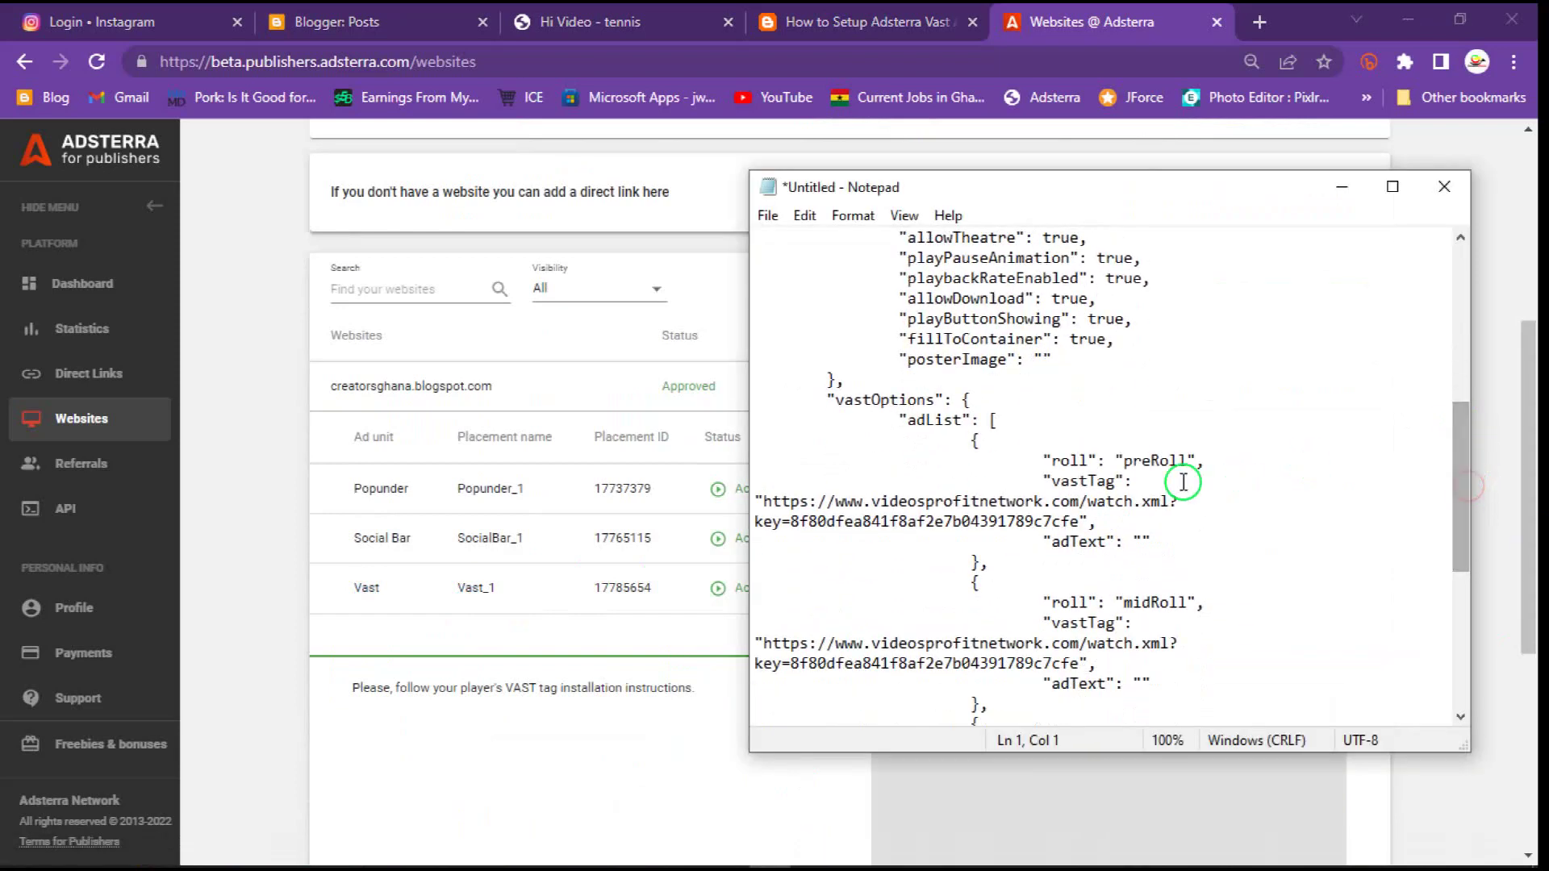
left_click_drag(766, 502, 1084, 520)
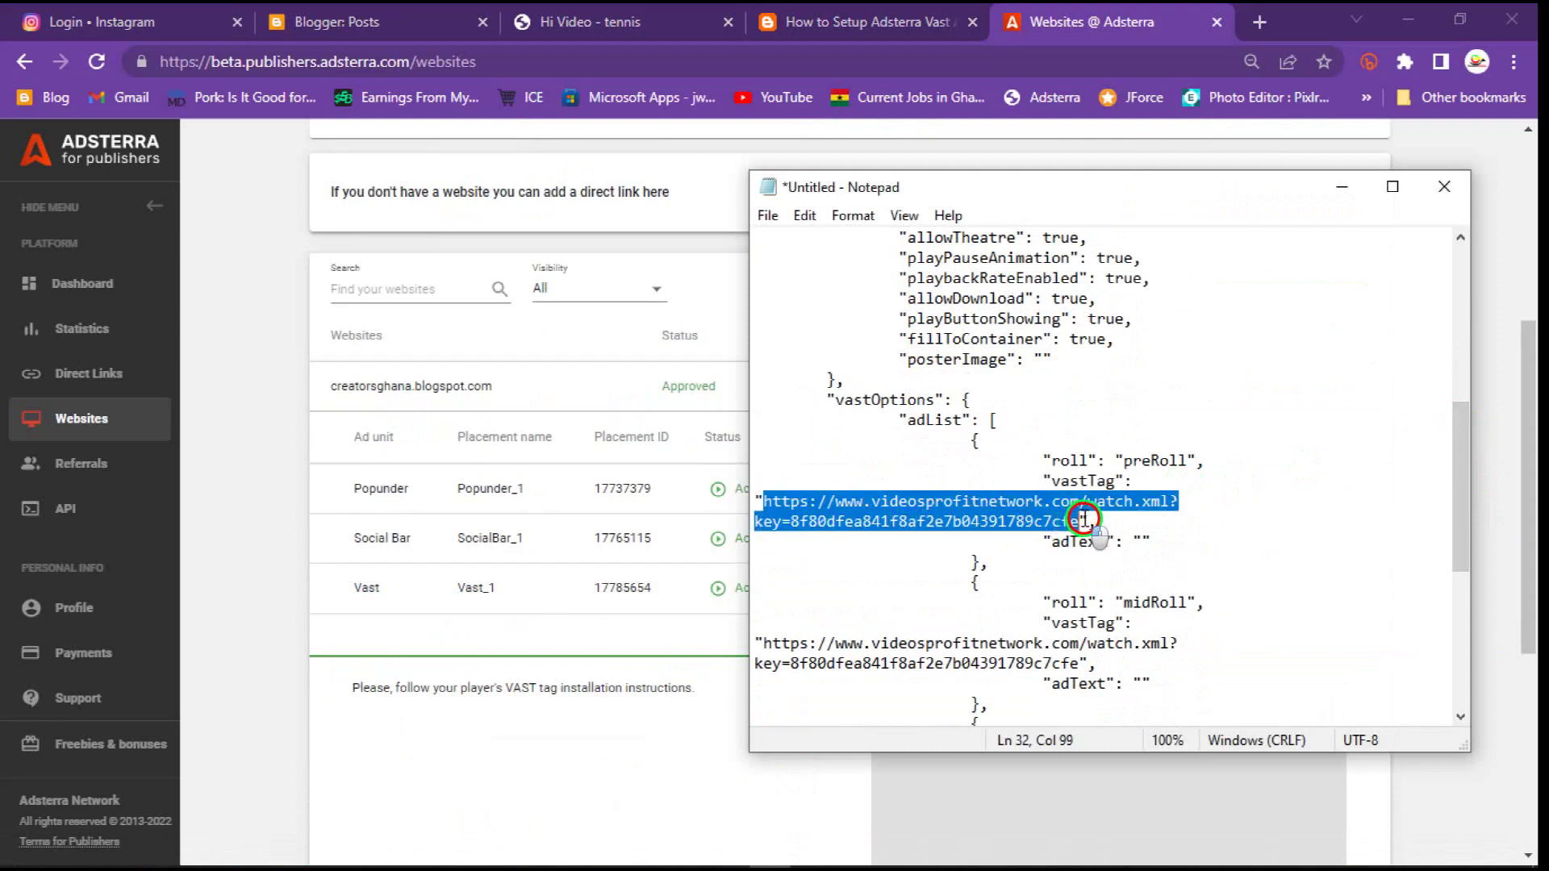
right_click(1023, 513)
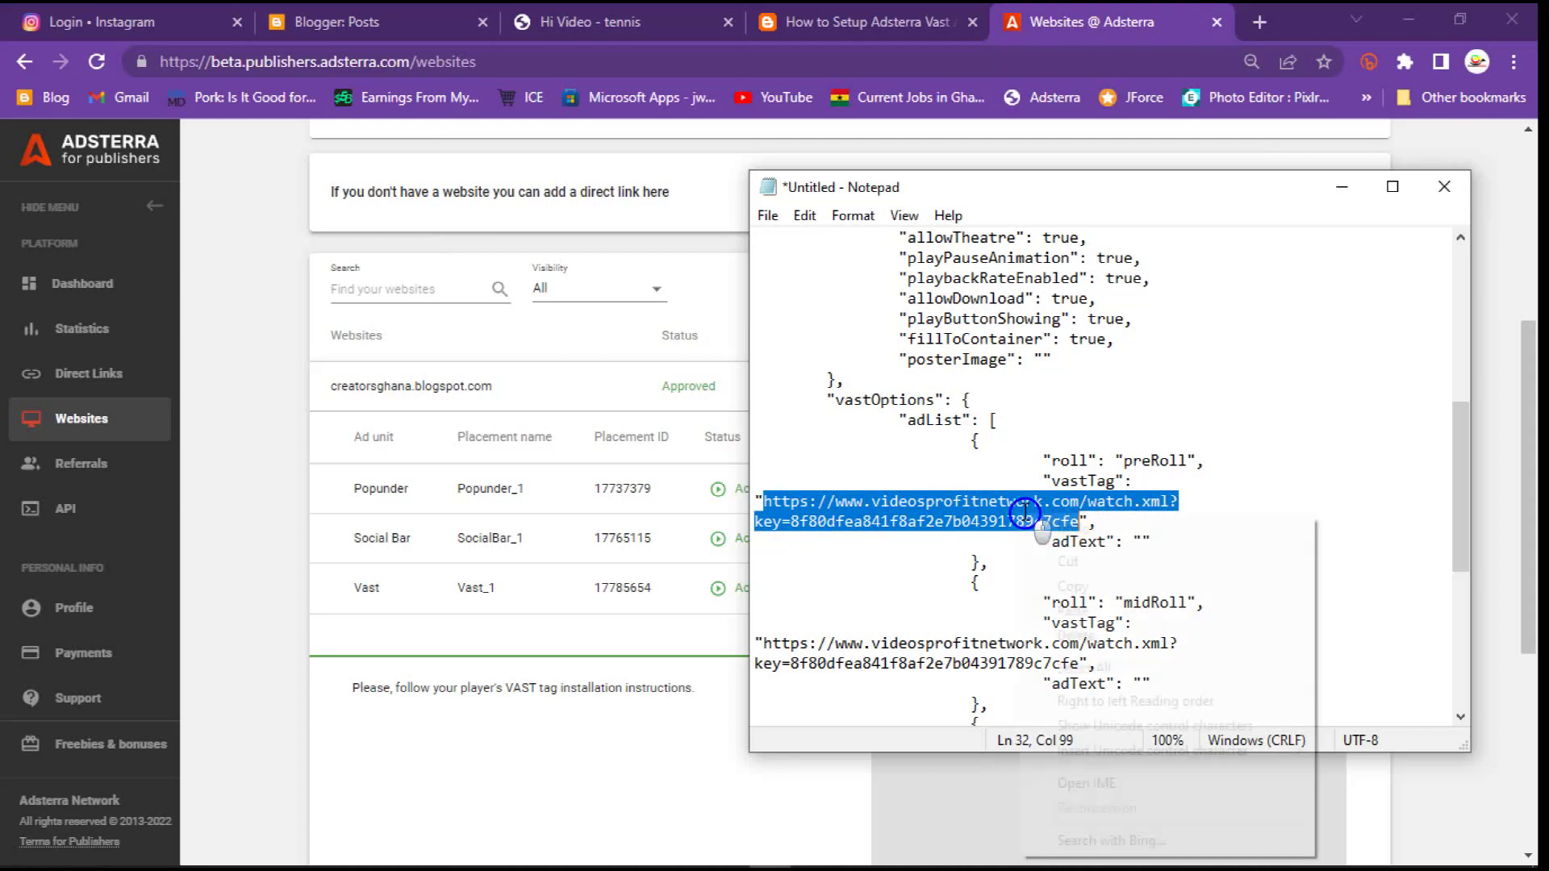
left_click(1075, 611)
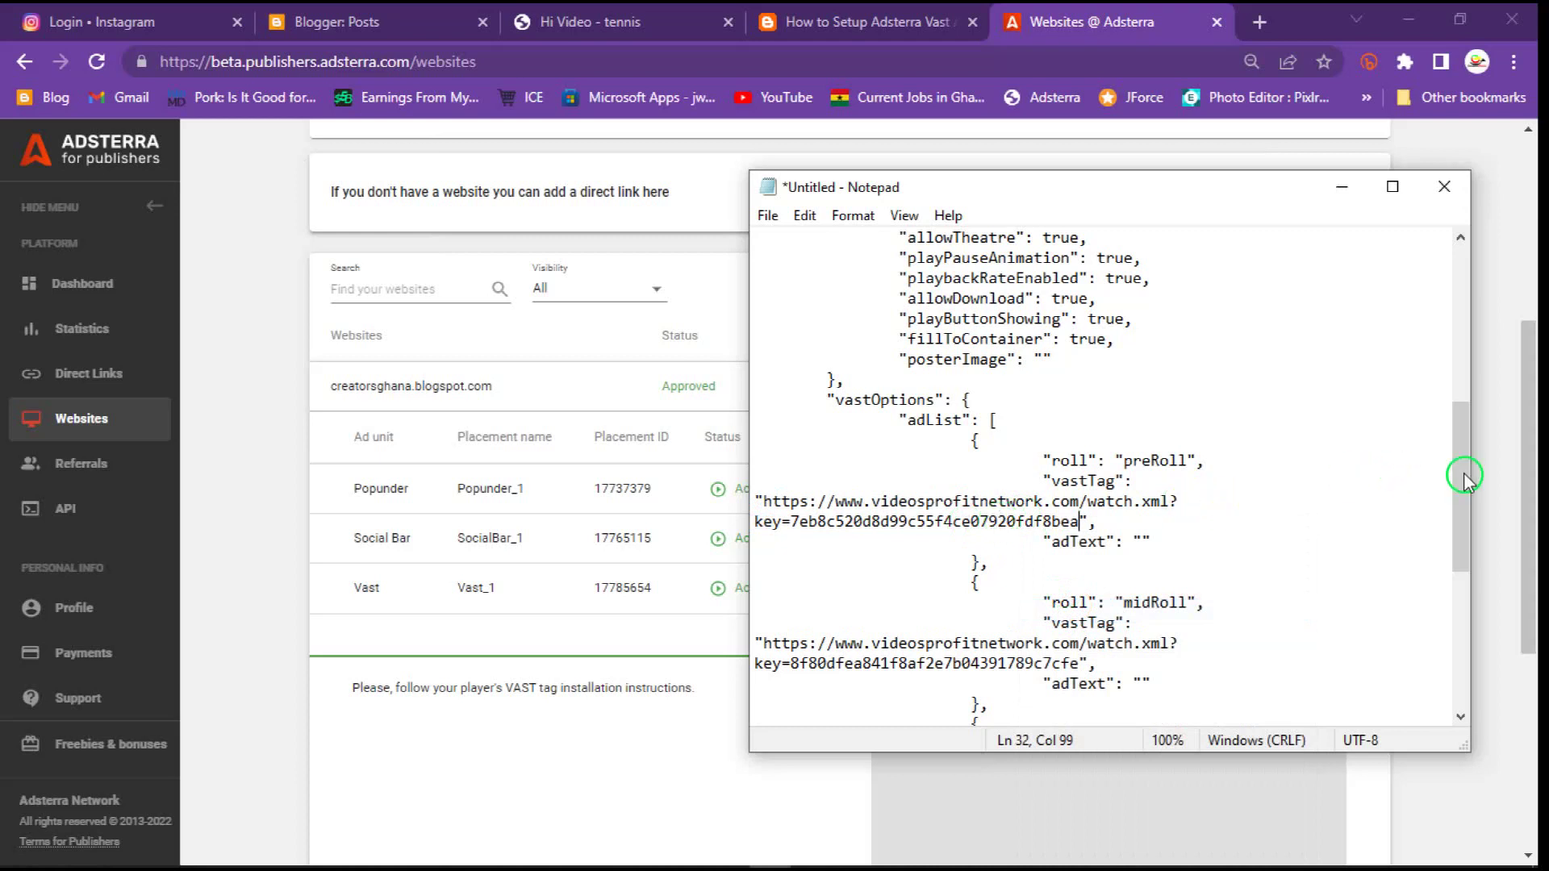
left_click_drag(1469, 481, 1467, 522)
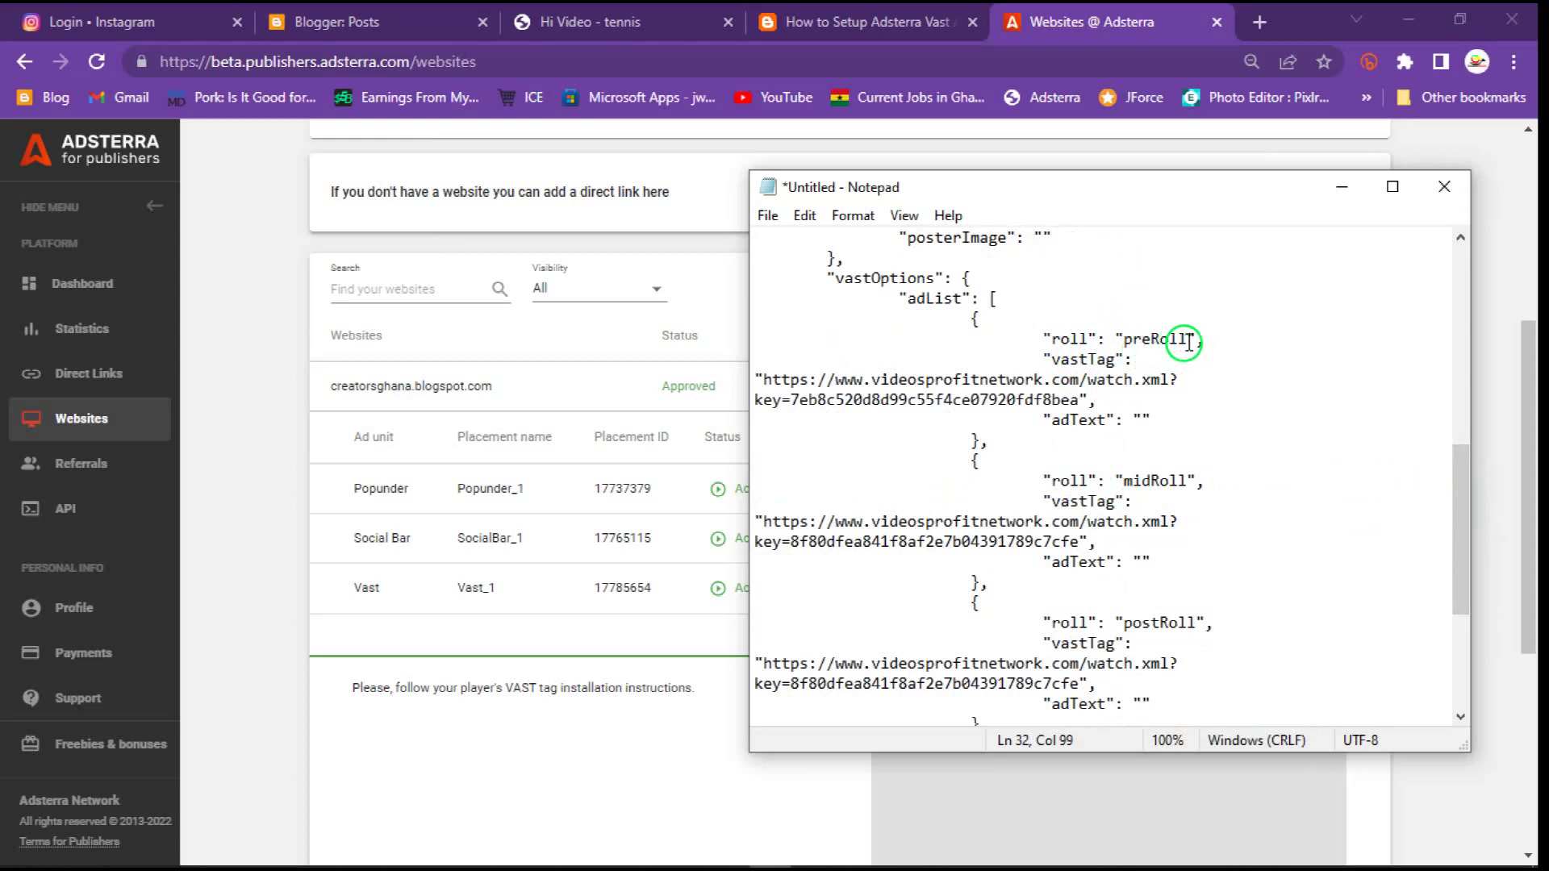
left_click_drag(1137, 334, 1191, 337)
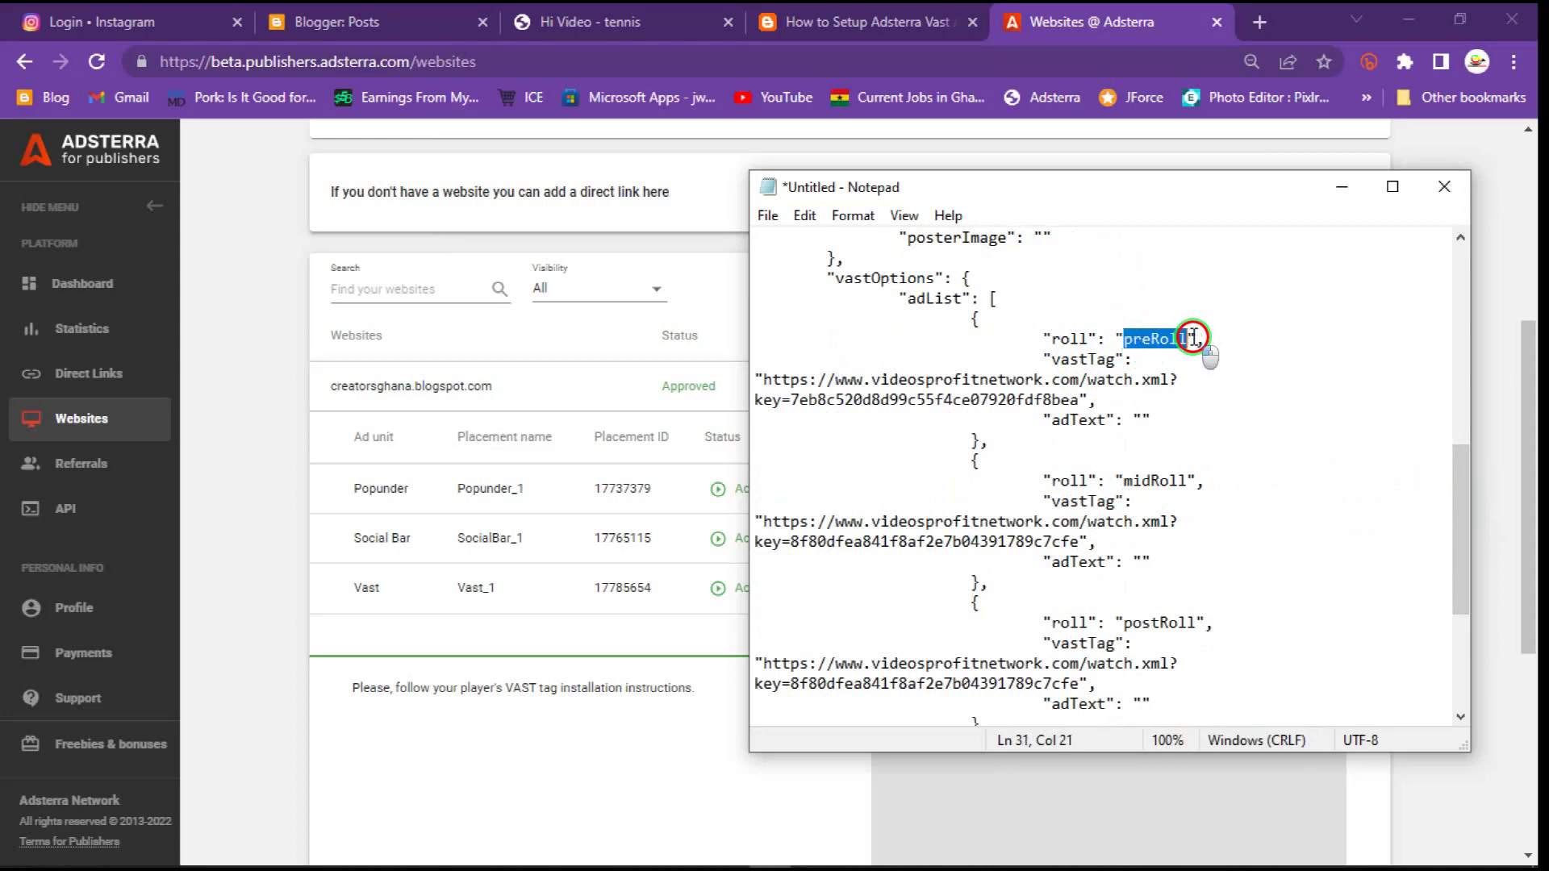
left_click_drag(1126, 480, 1192, 482)
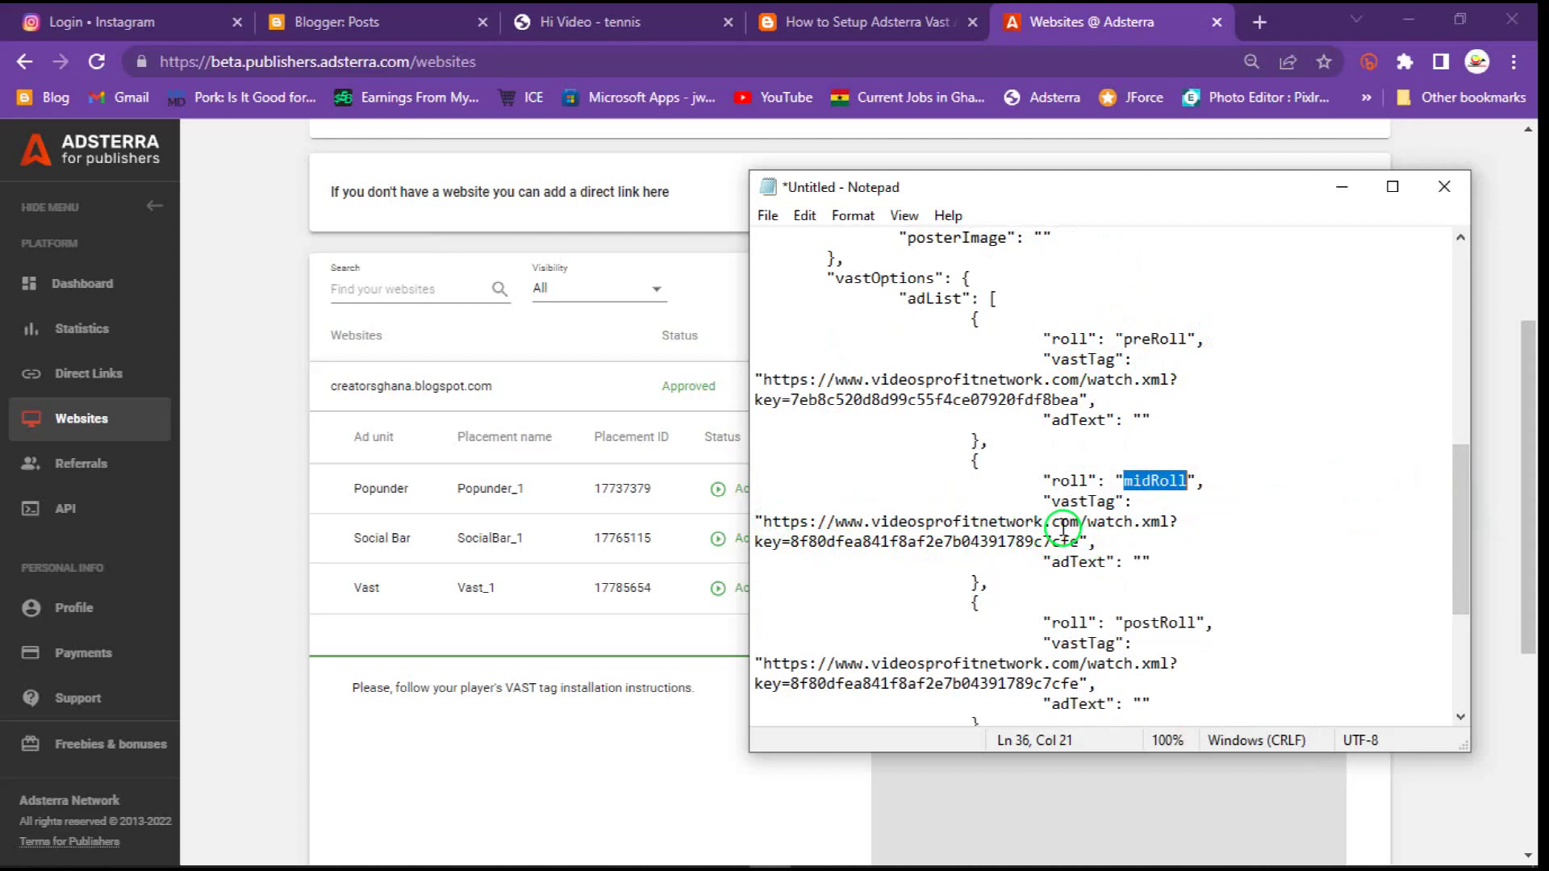
- Replace the postRoll and onPauseRoll vastTag URLs with the same Adsterra tag
left_click_drag(1479, 508, 1475, 554)
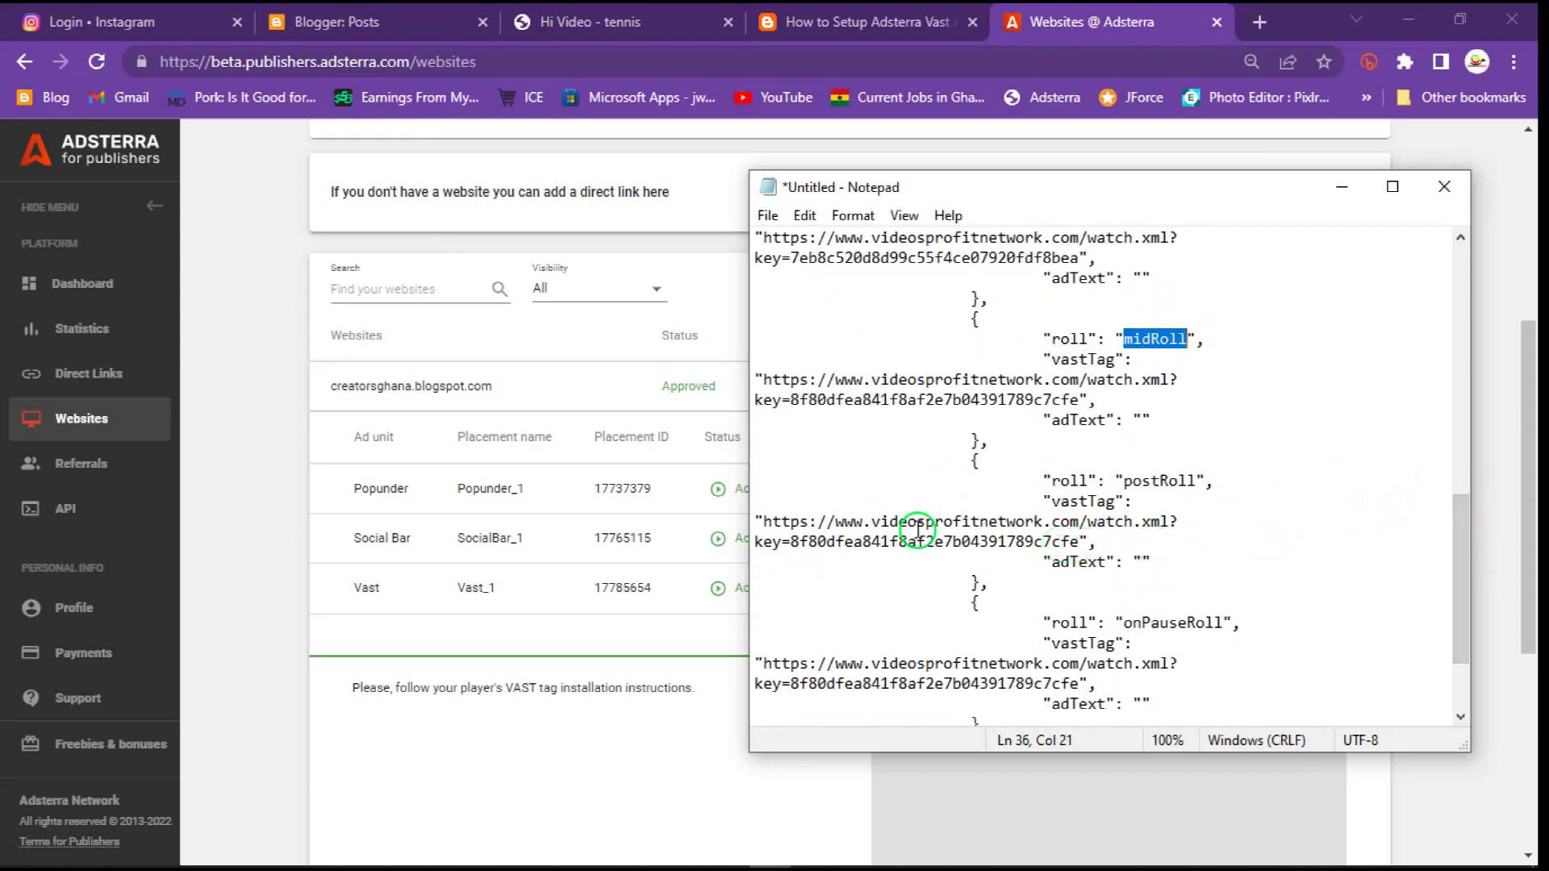
left_click_drag(767, 521, 1087, 542)
right_click(1065, 535)
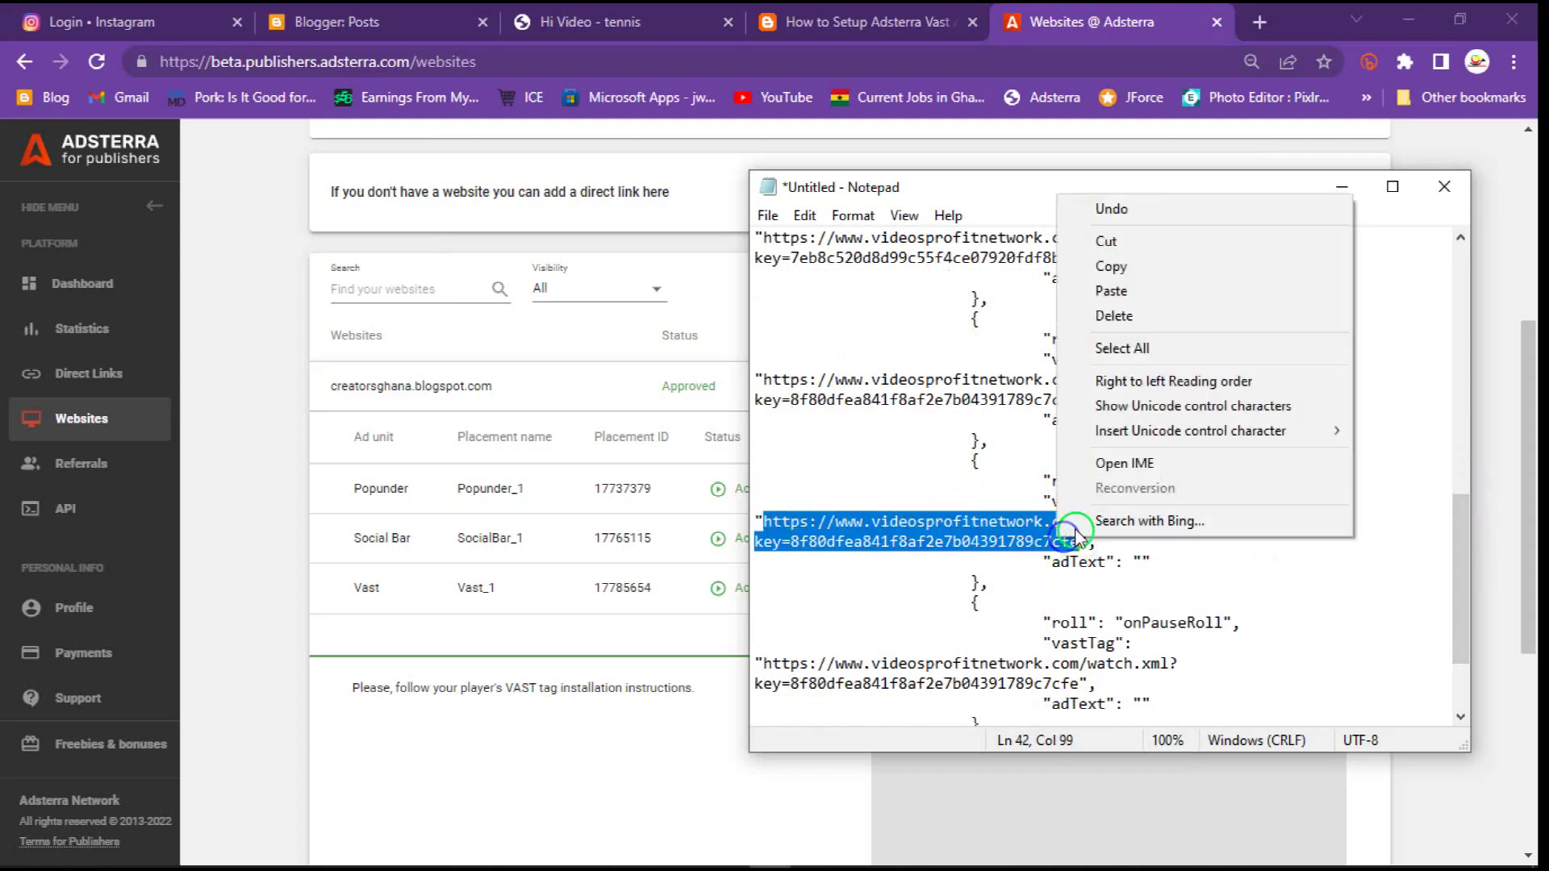
left_click(1177, 296)
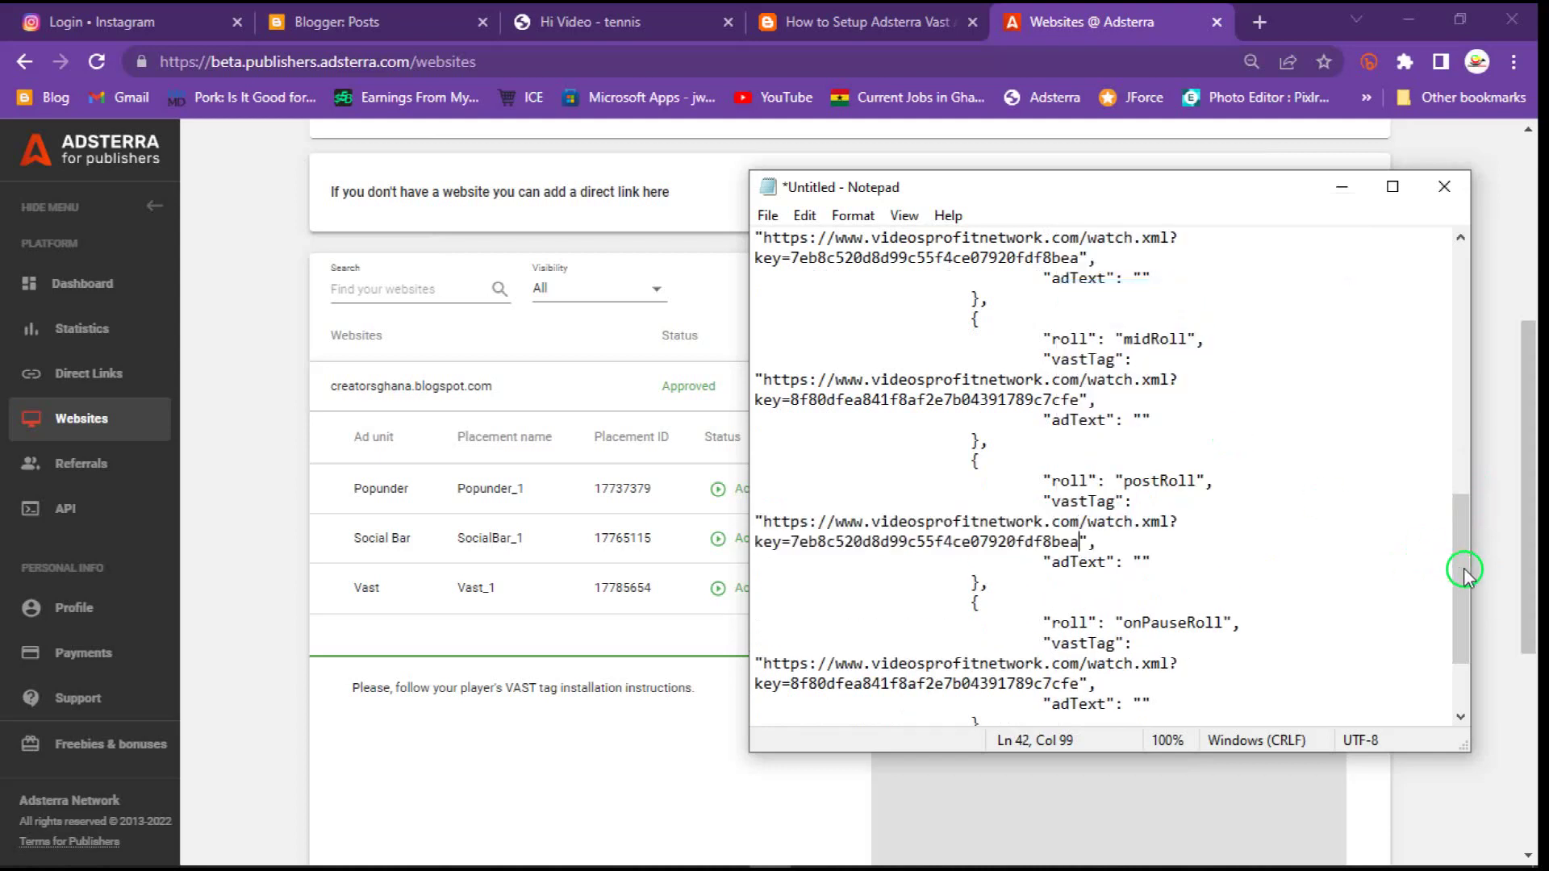
left_click_drag(1466, 576, 1469, 618)
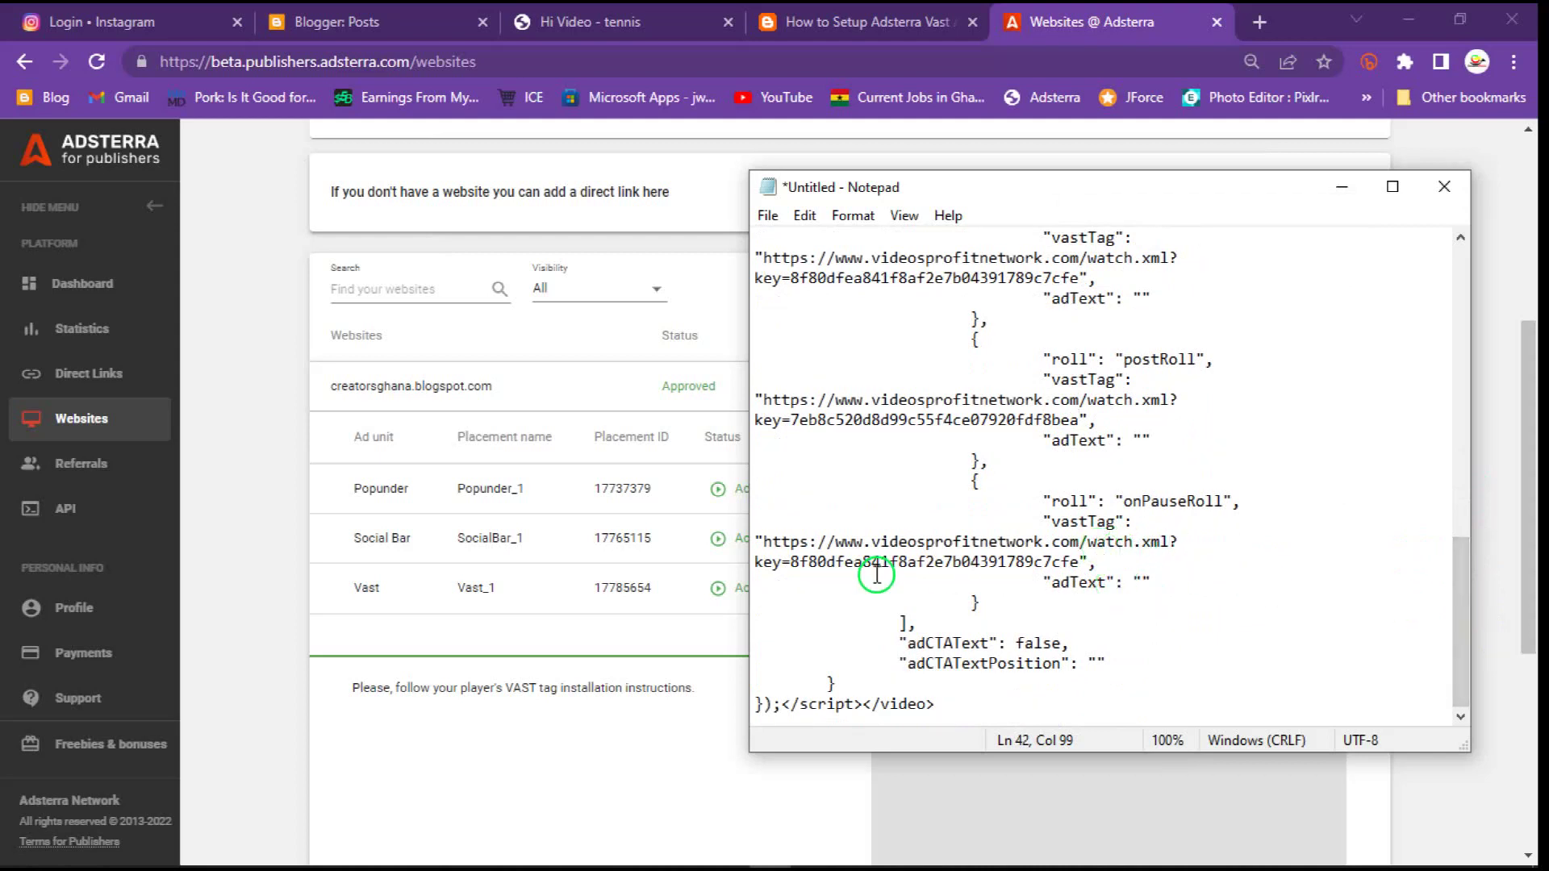
left_click_drag(770, 541, 1086, 561)
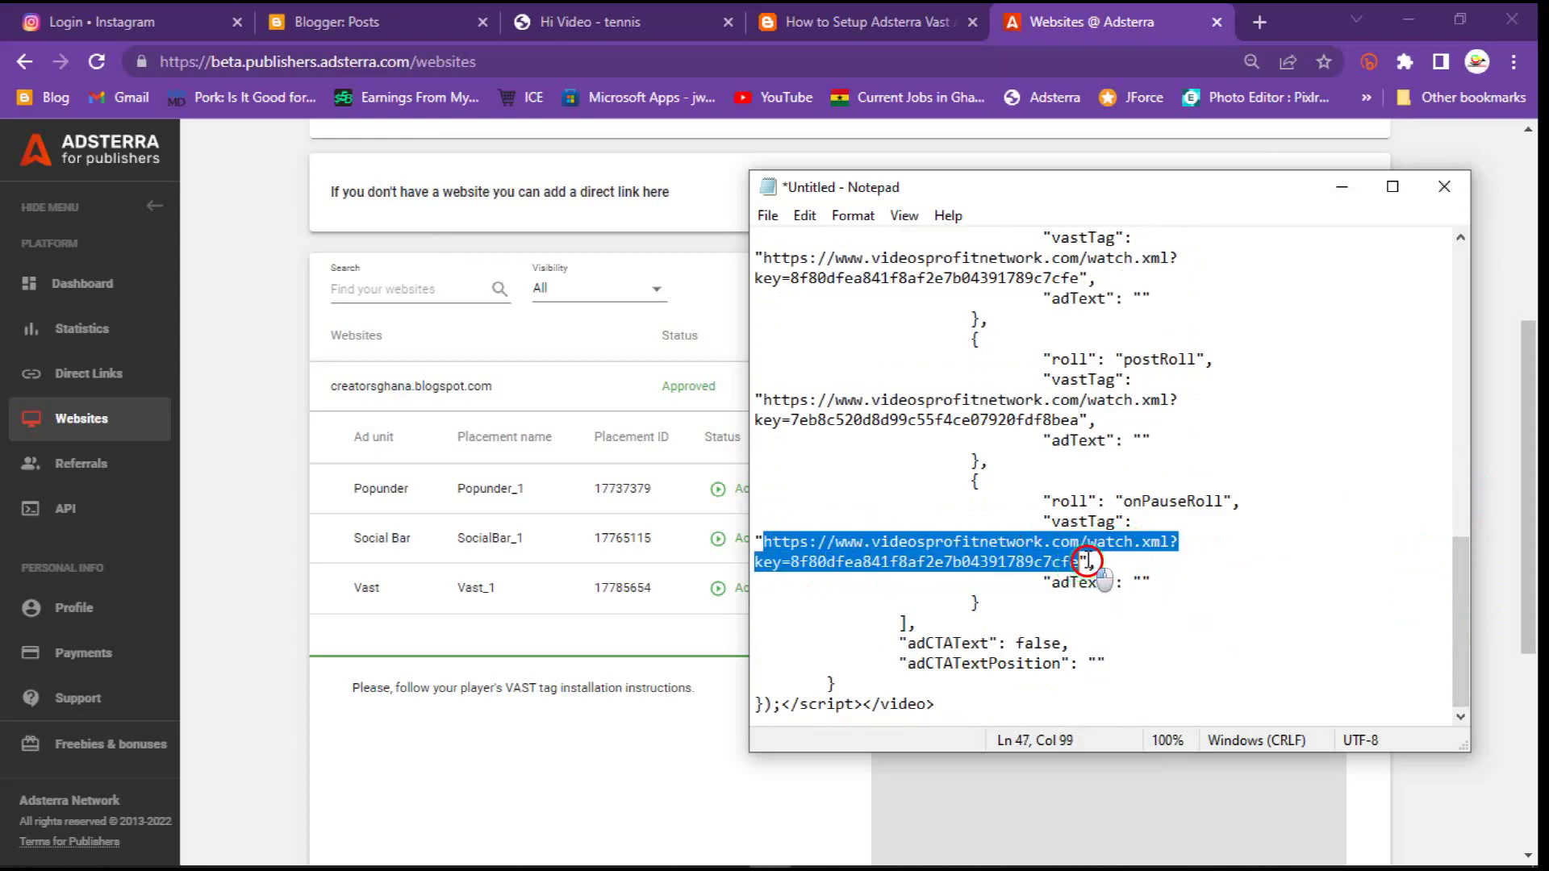
right_click(1049, 561)
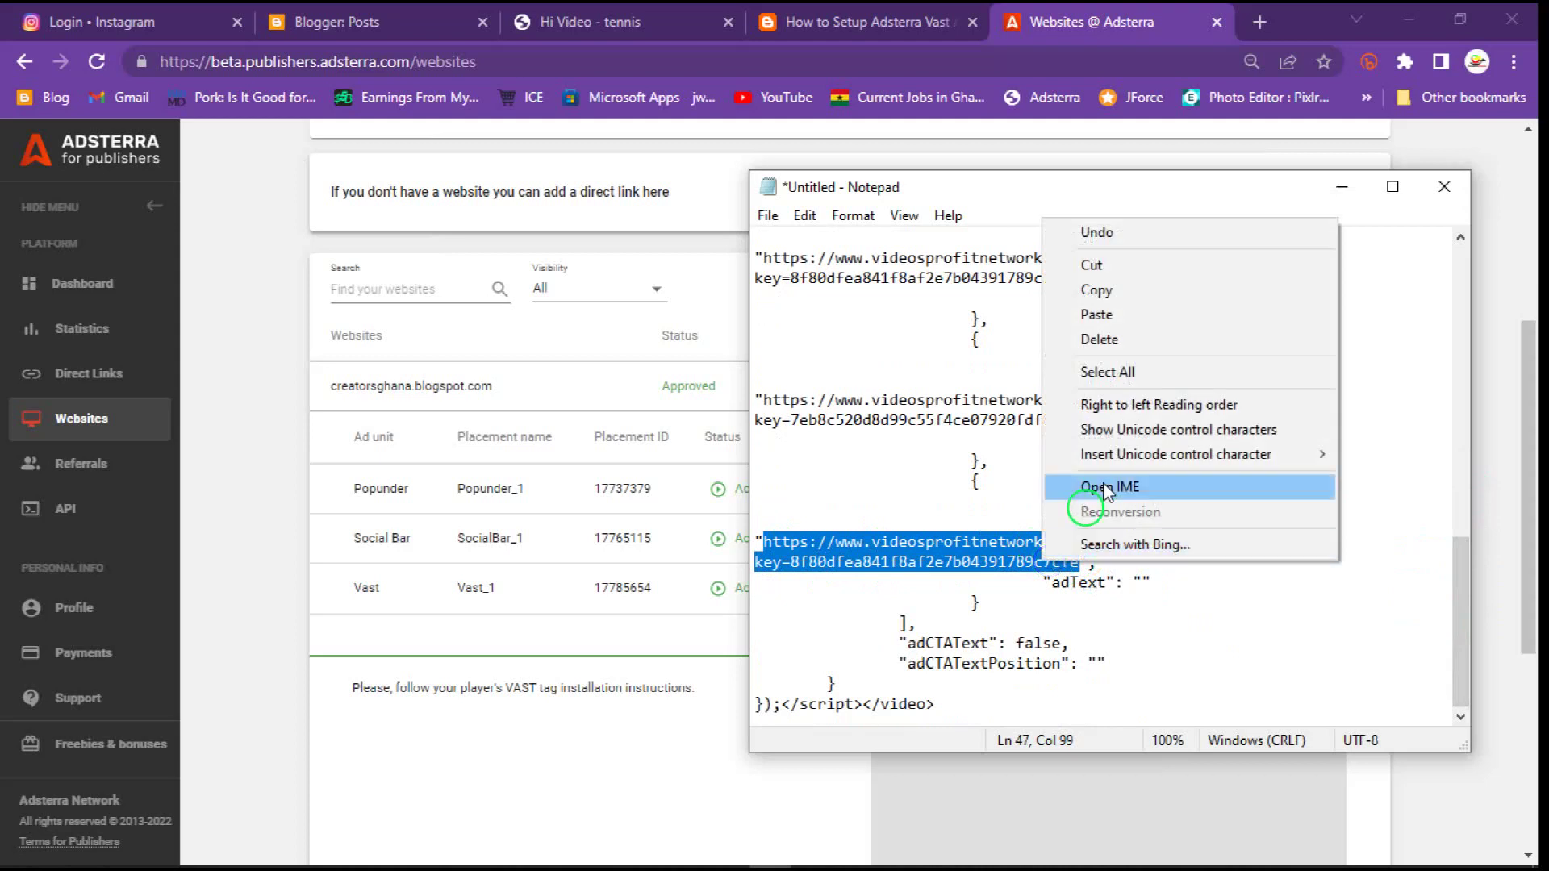
left_click(1158, 314)
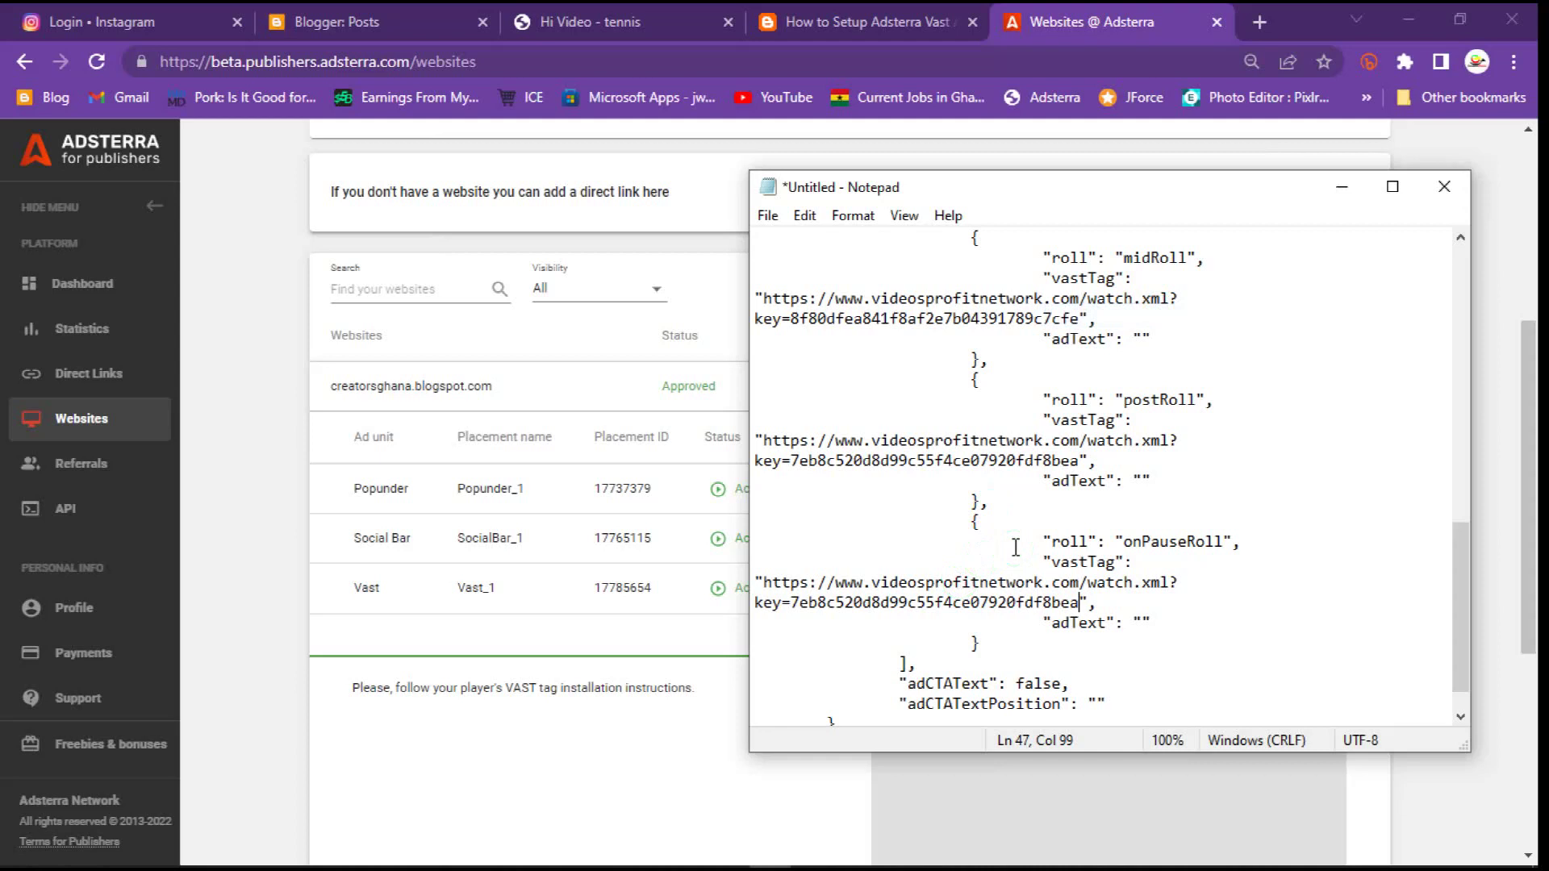
- Copy the entire updated player code
left_click_drag(1466, 585, 1457, 337)
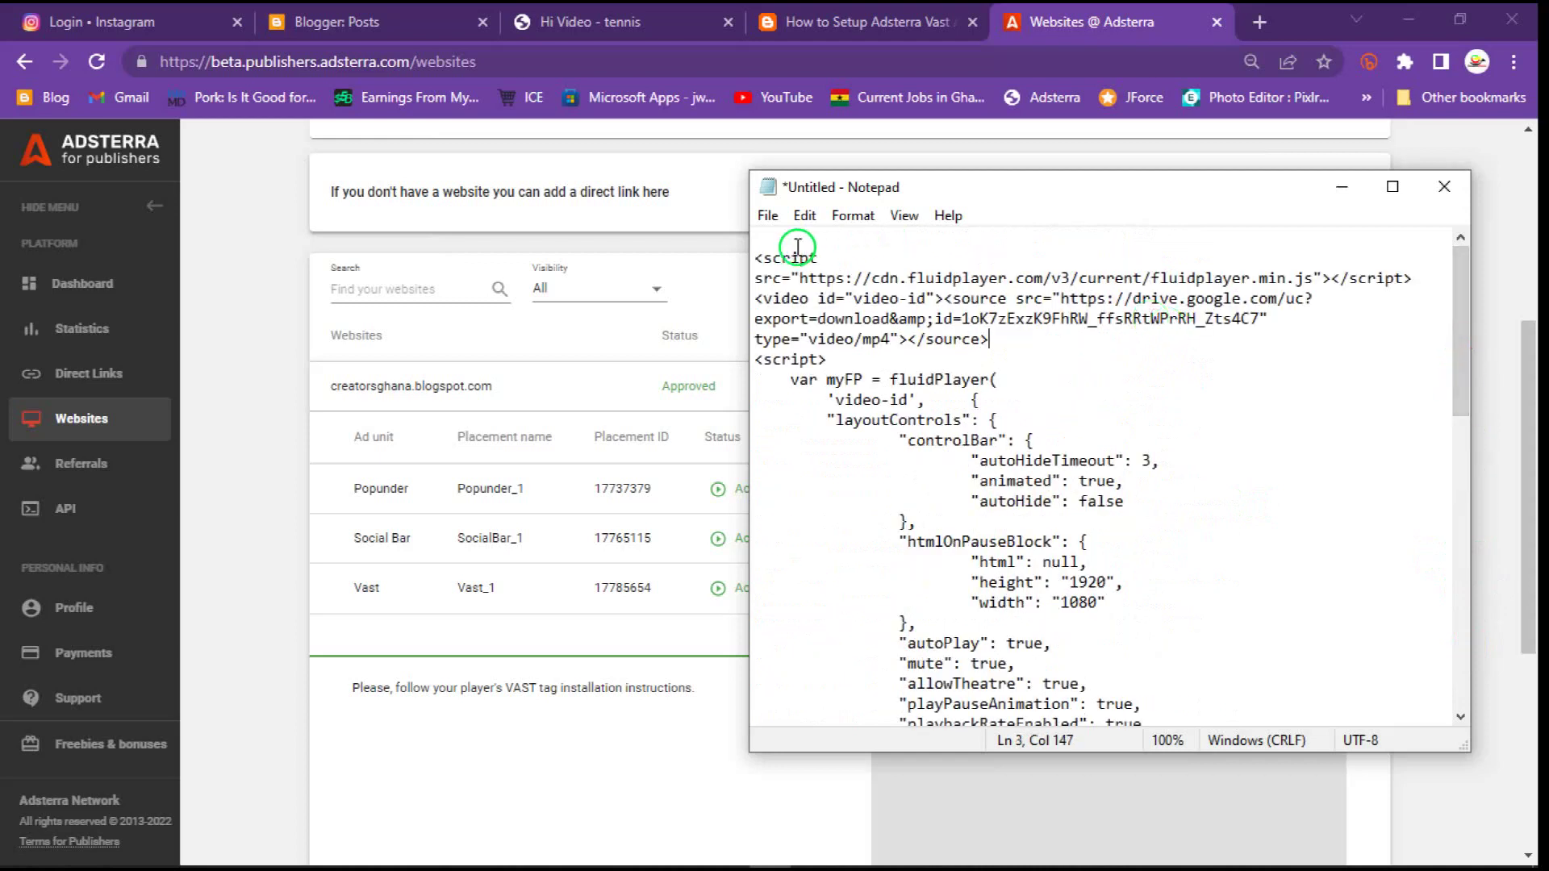
left_click_drag(761, 257, 1130, 827)
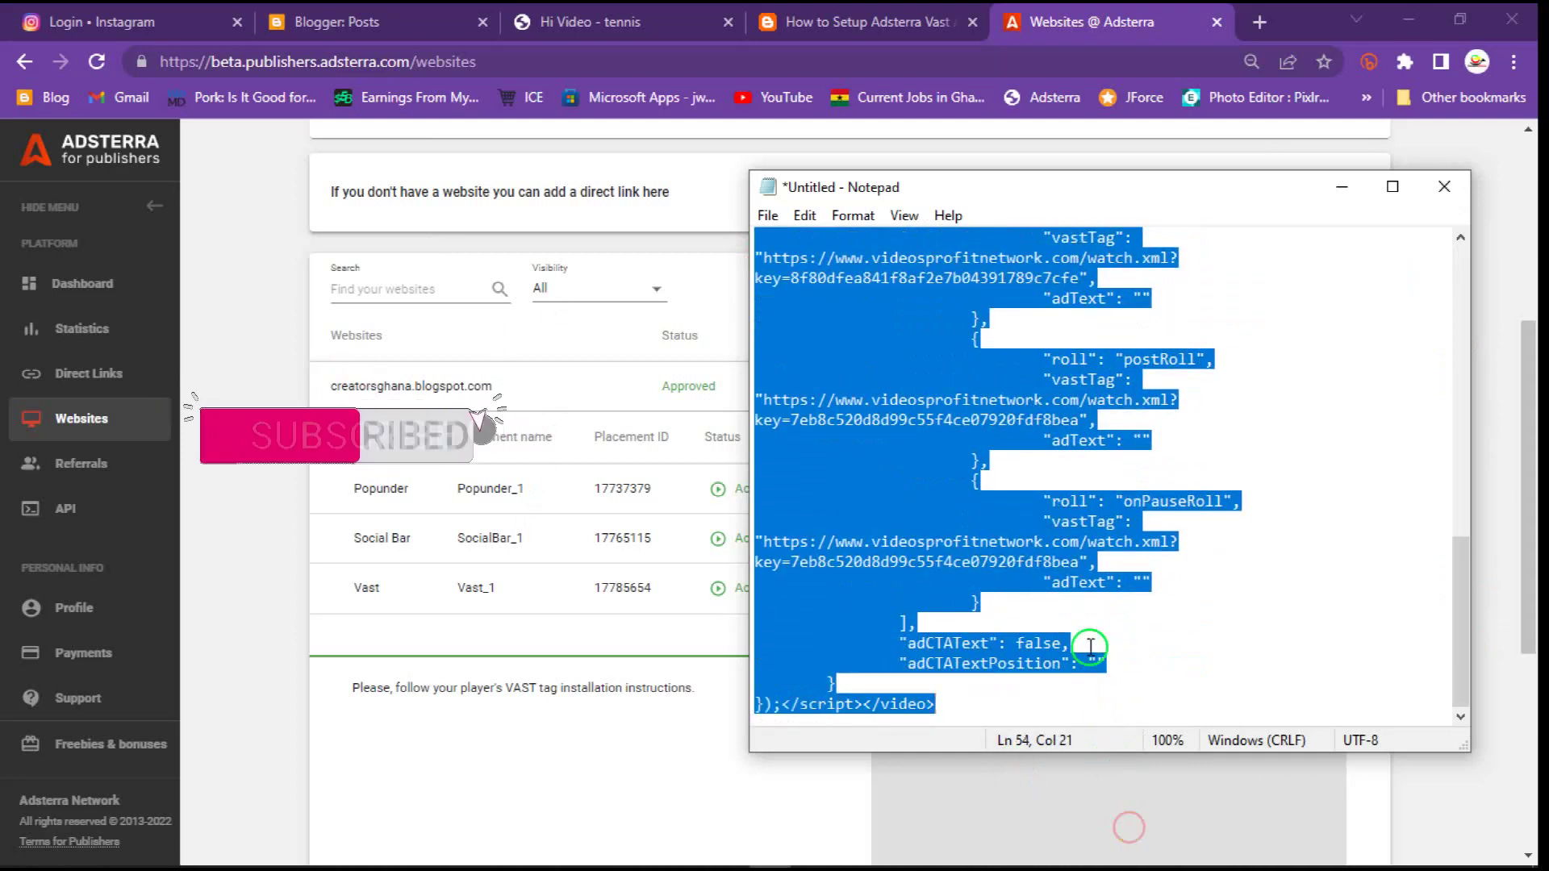
right_click(1089, 531)
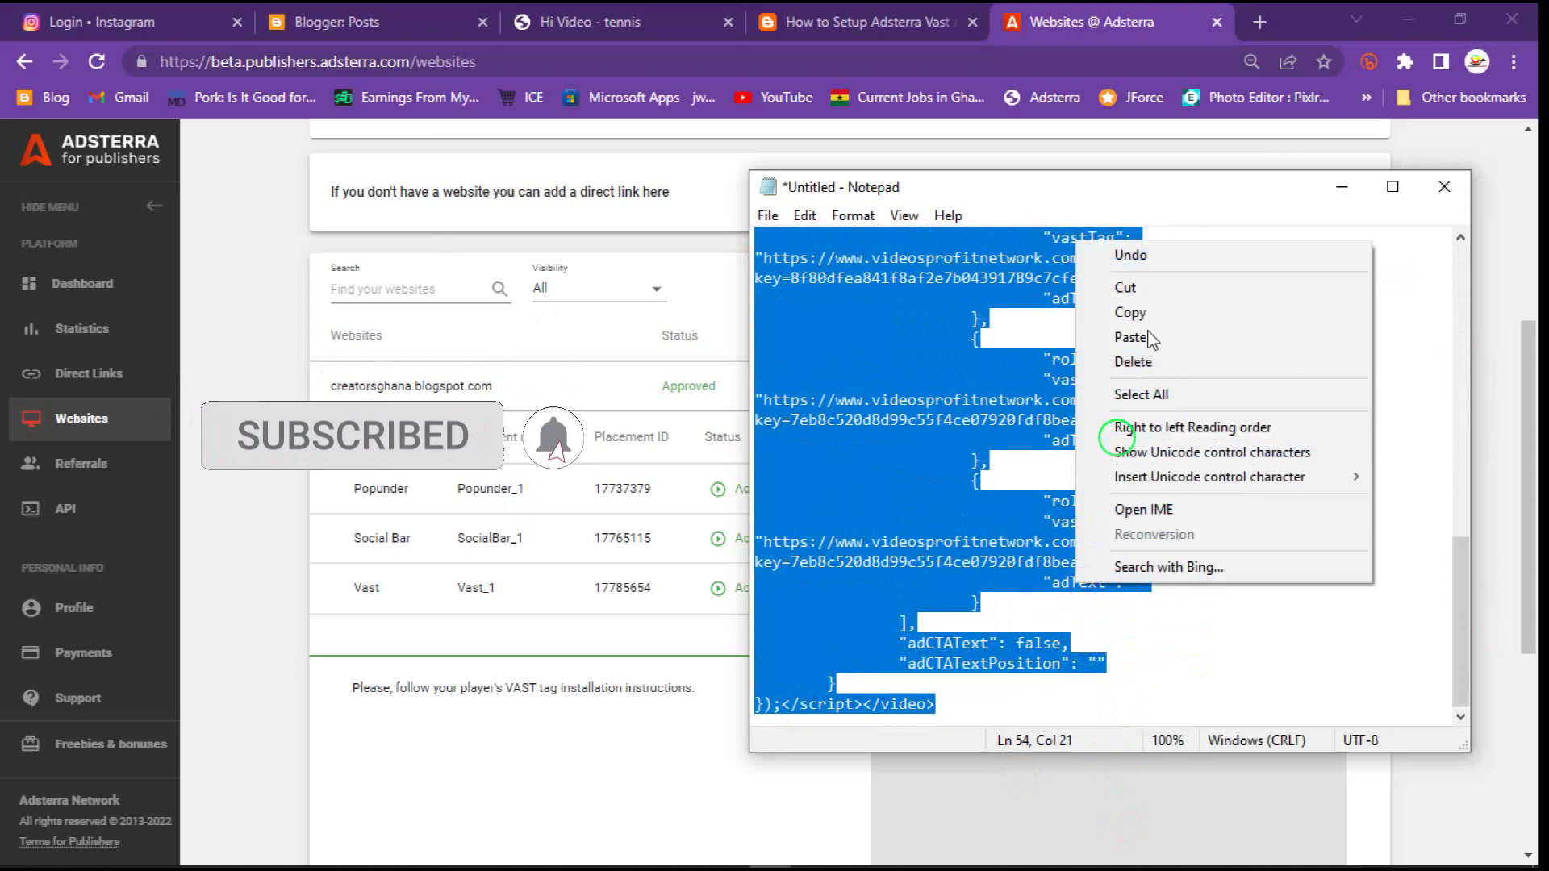
left_click(1164, 309)
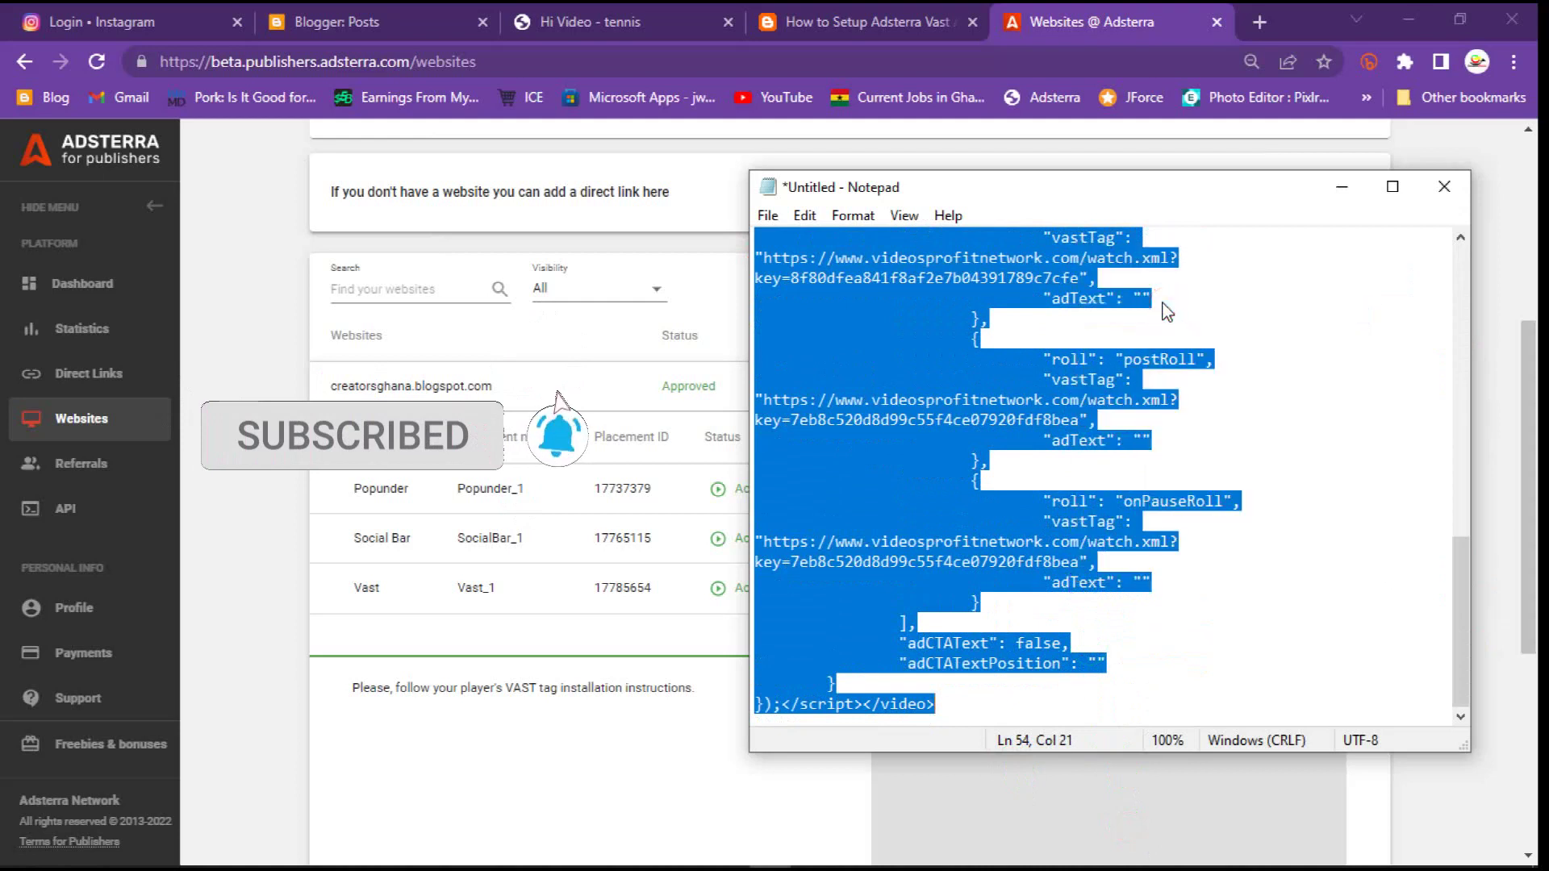
- Start a new post from the Blogger posts page
left_click(369, 23)
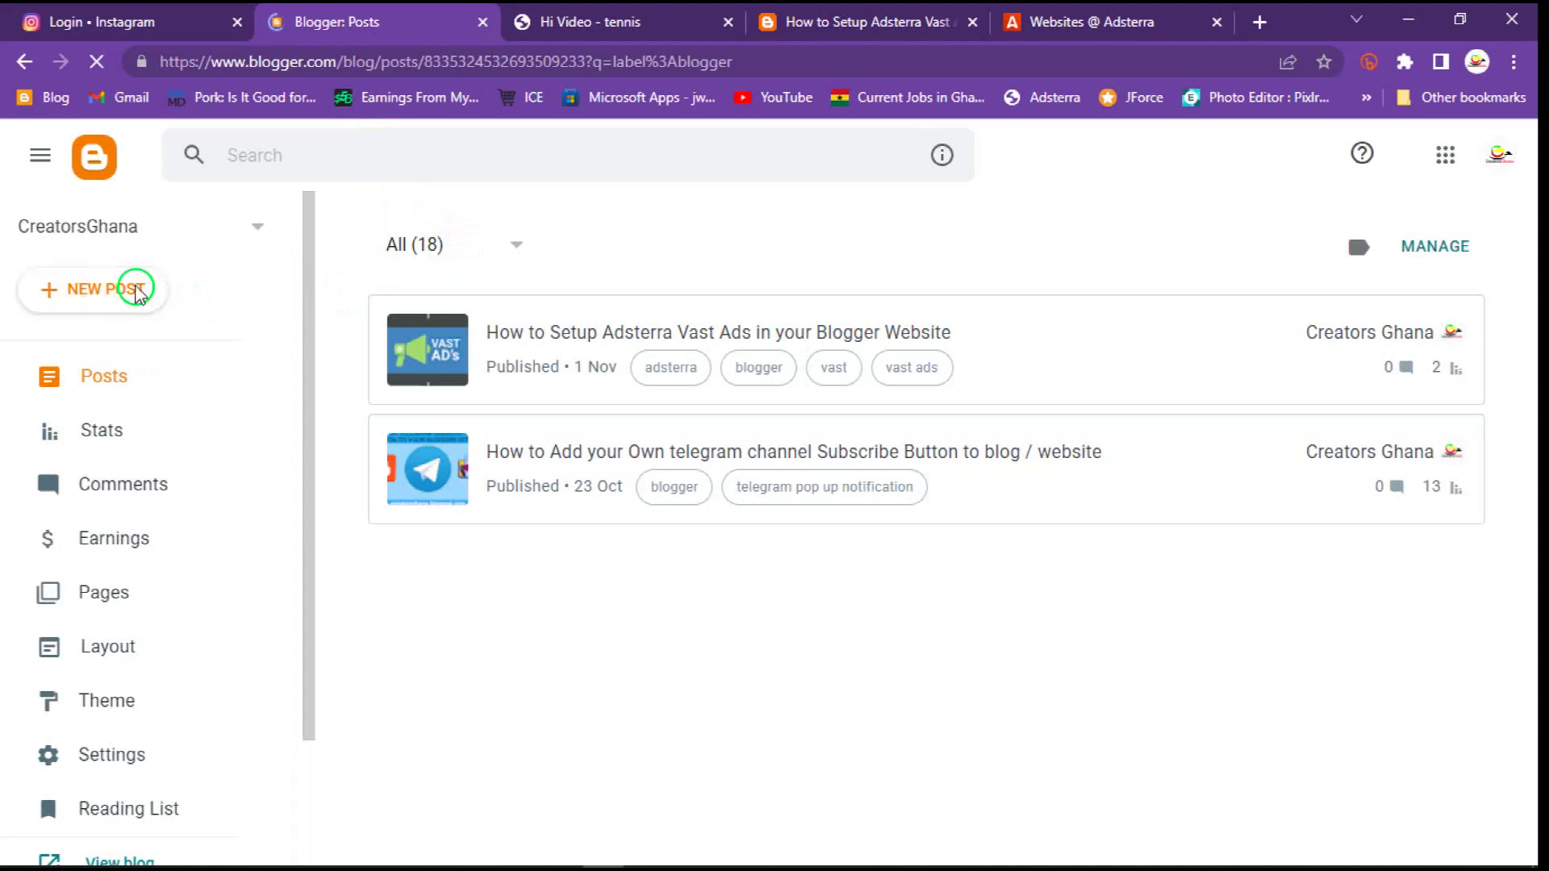
left_click(137, 363)
left_click(129, 305)
left_click(122, 420)
left_click(142, 291)
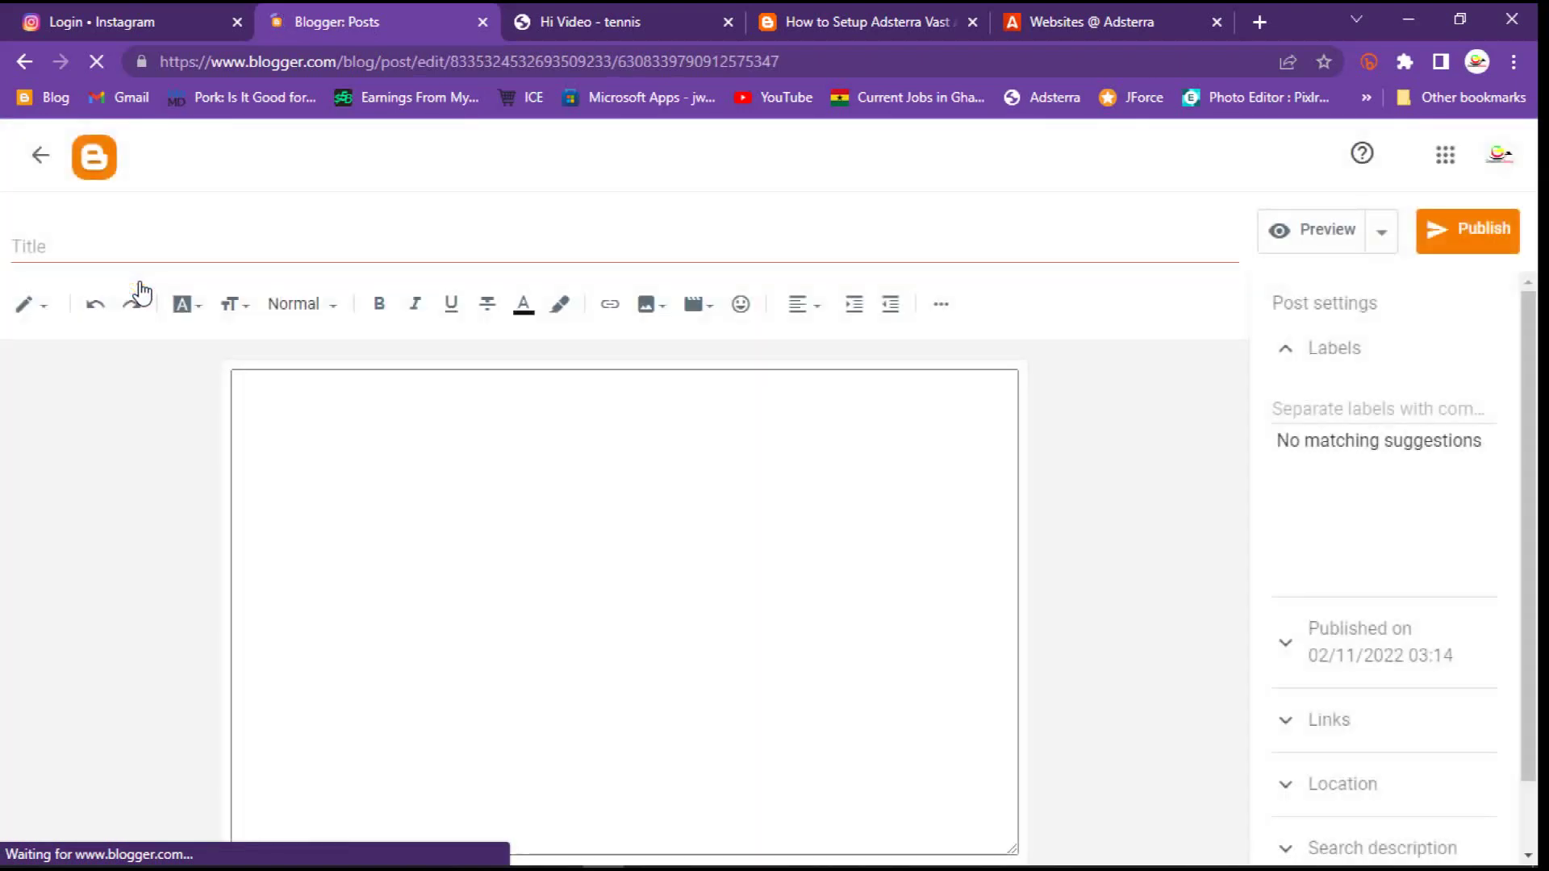
left_click(233, 395)
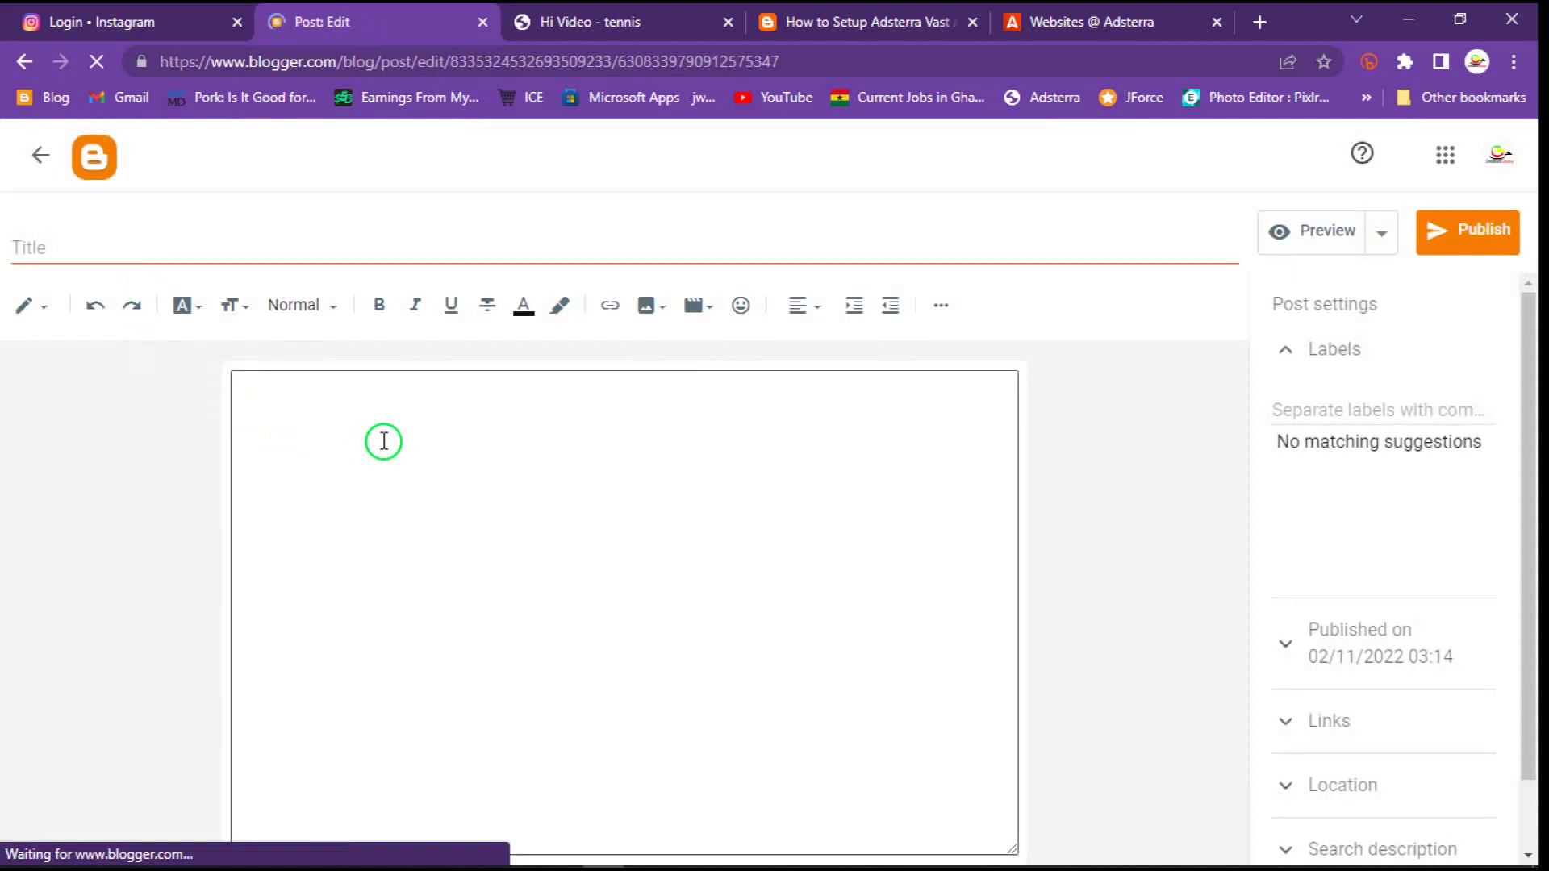
- Enter the title 'Trying Music Clip', correcting the 'Musci' typo
left_click(375, 255)
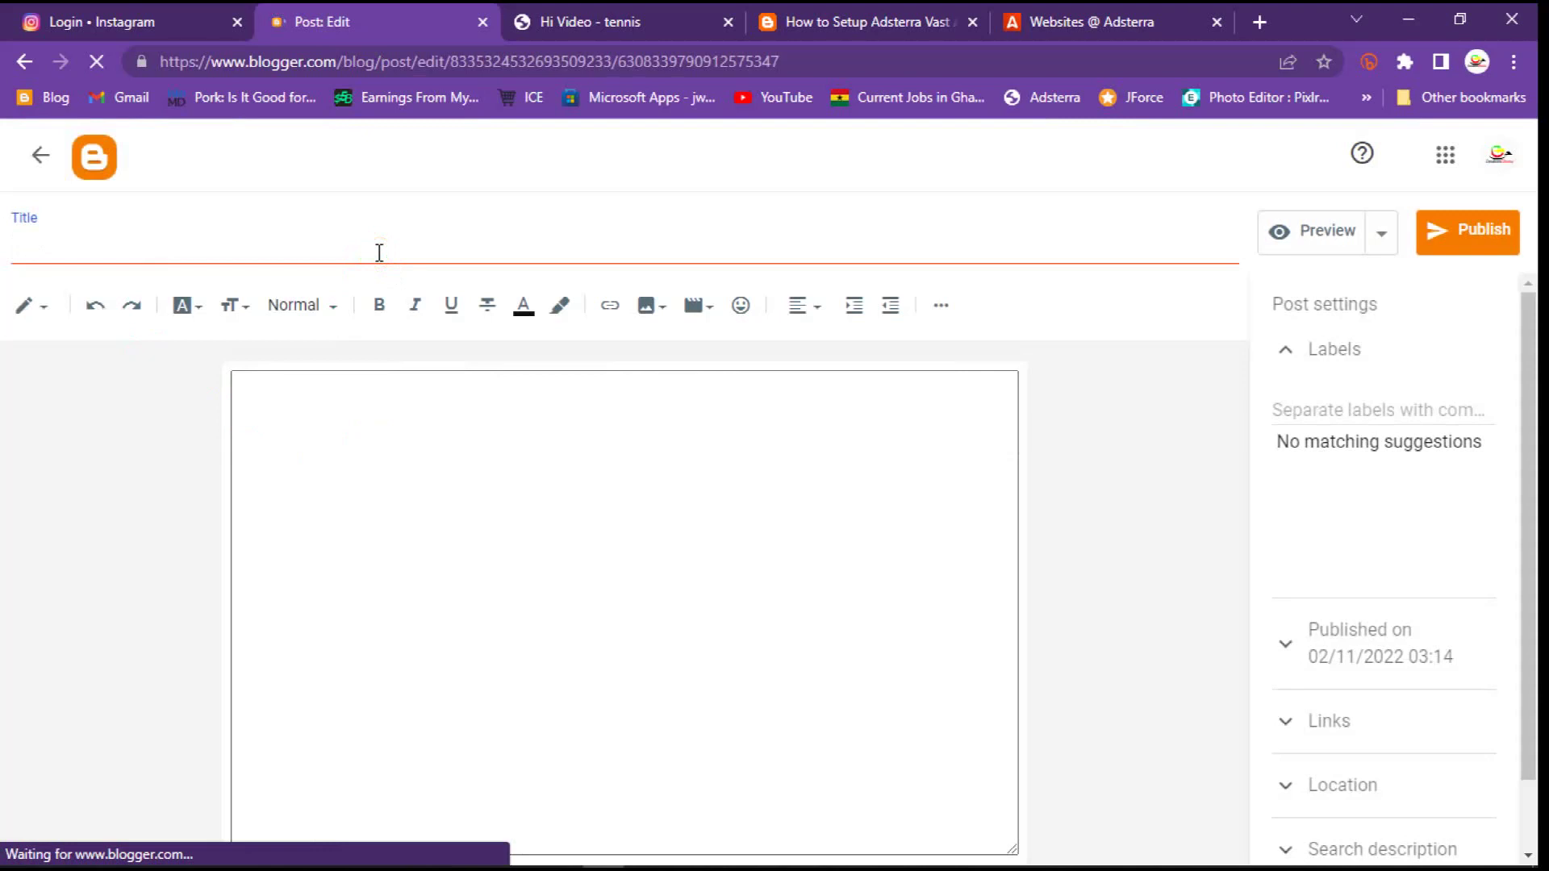
type("Trying")
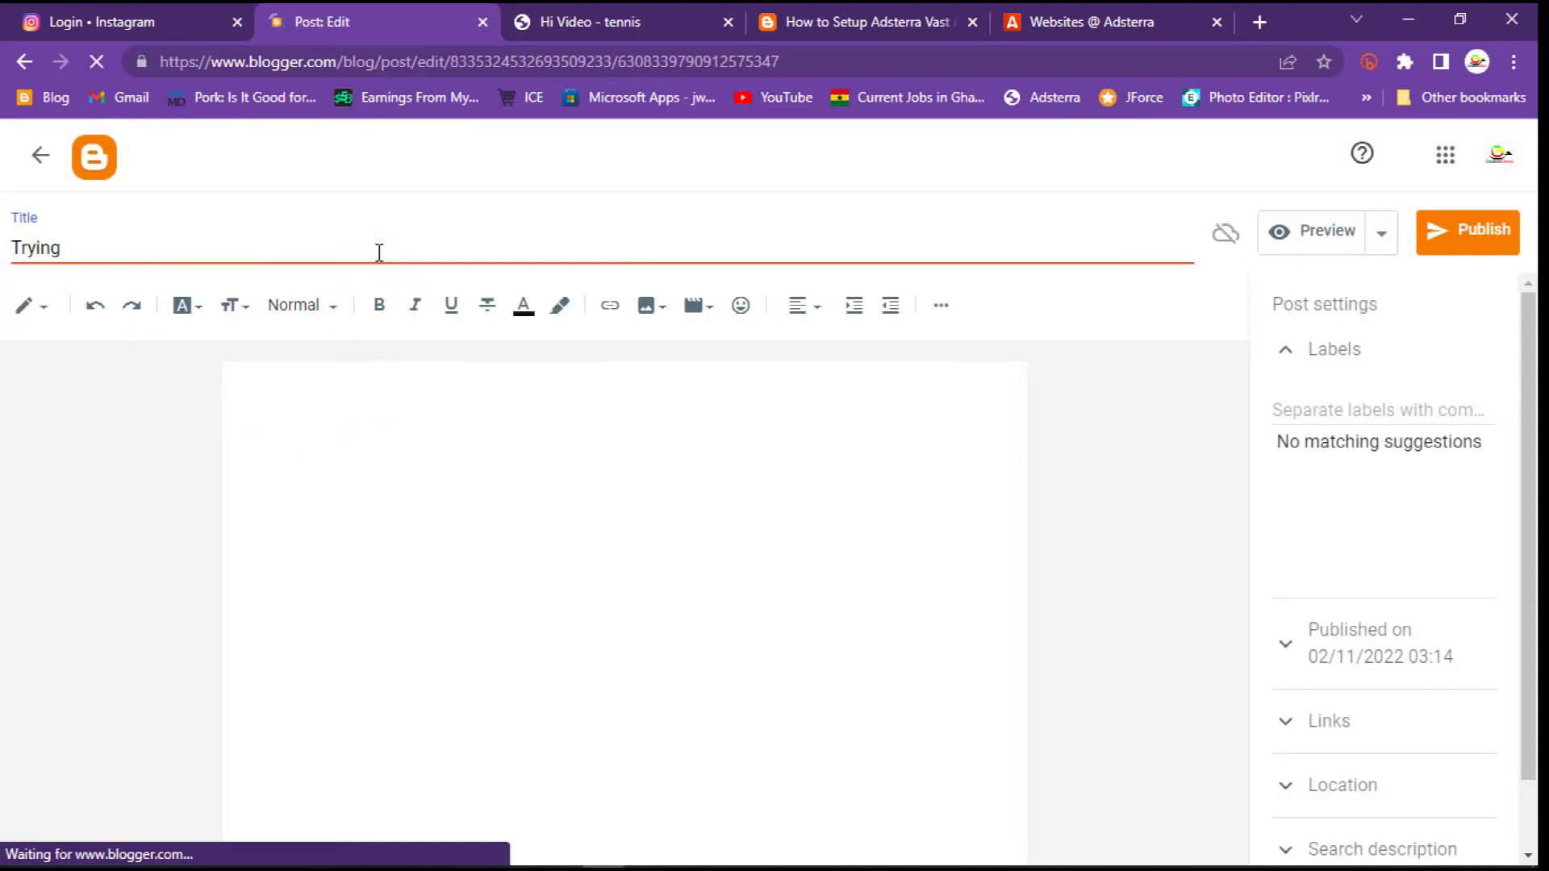
type("Mu")
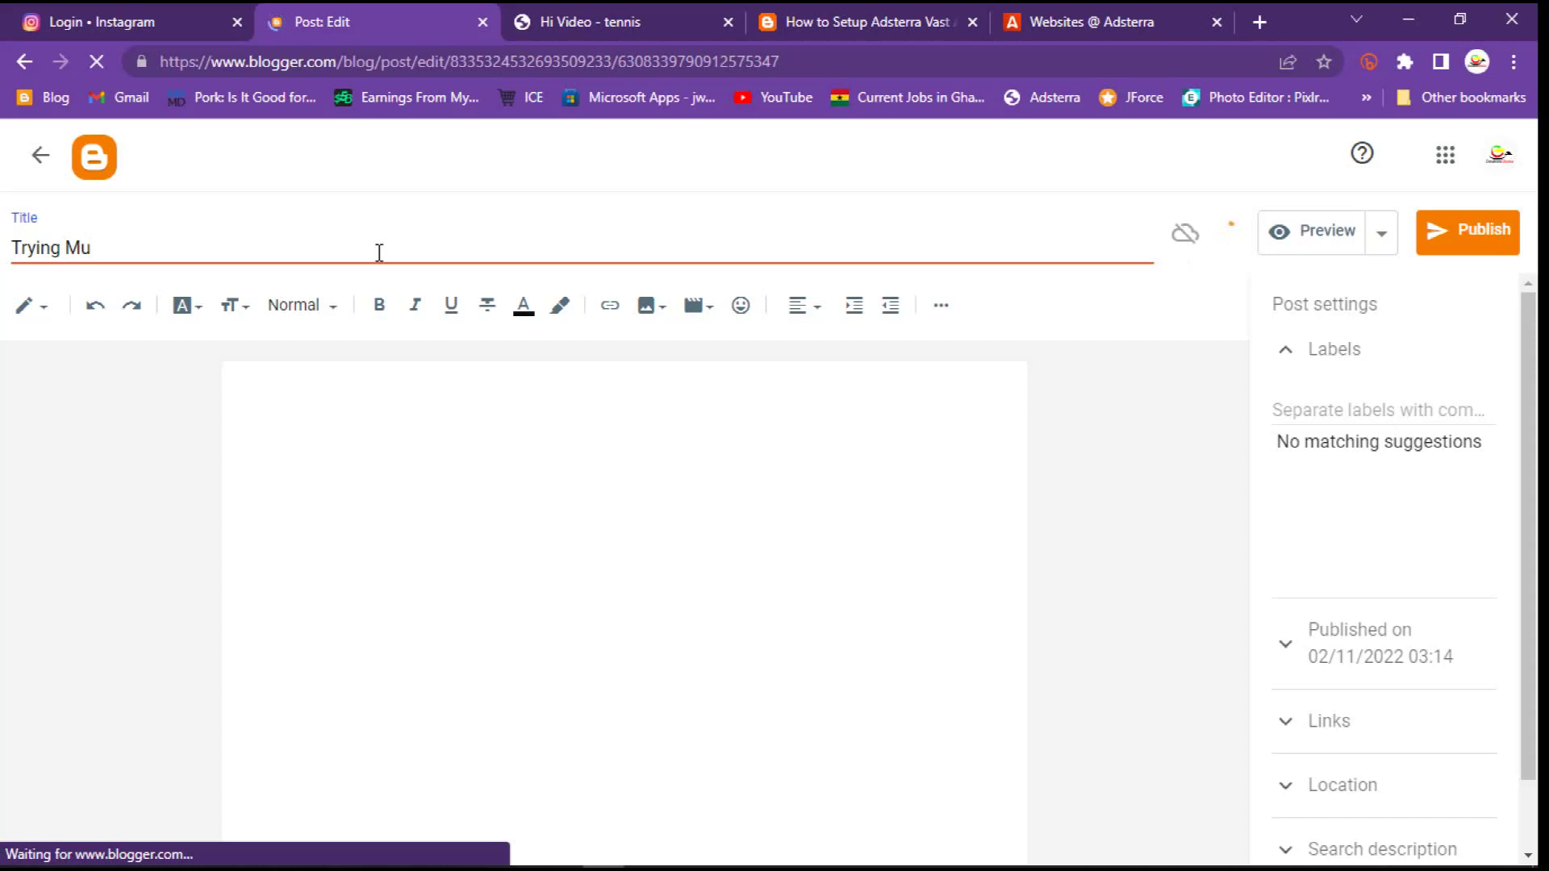
type("sci")
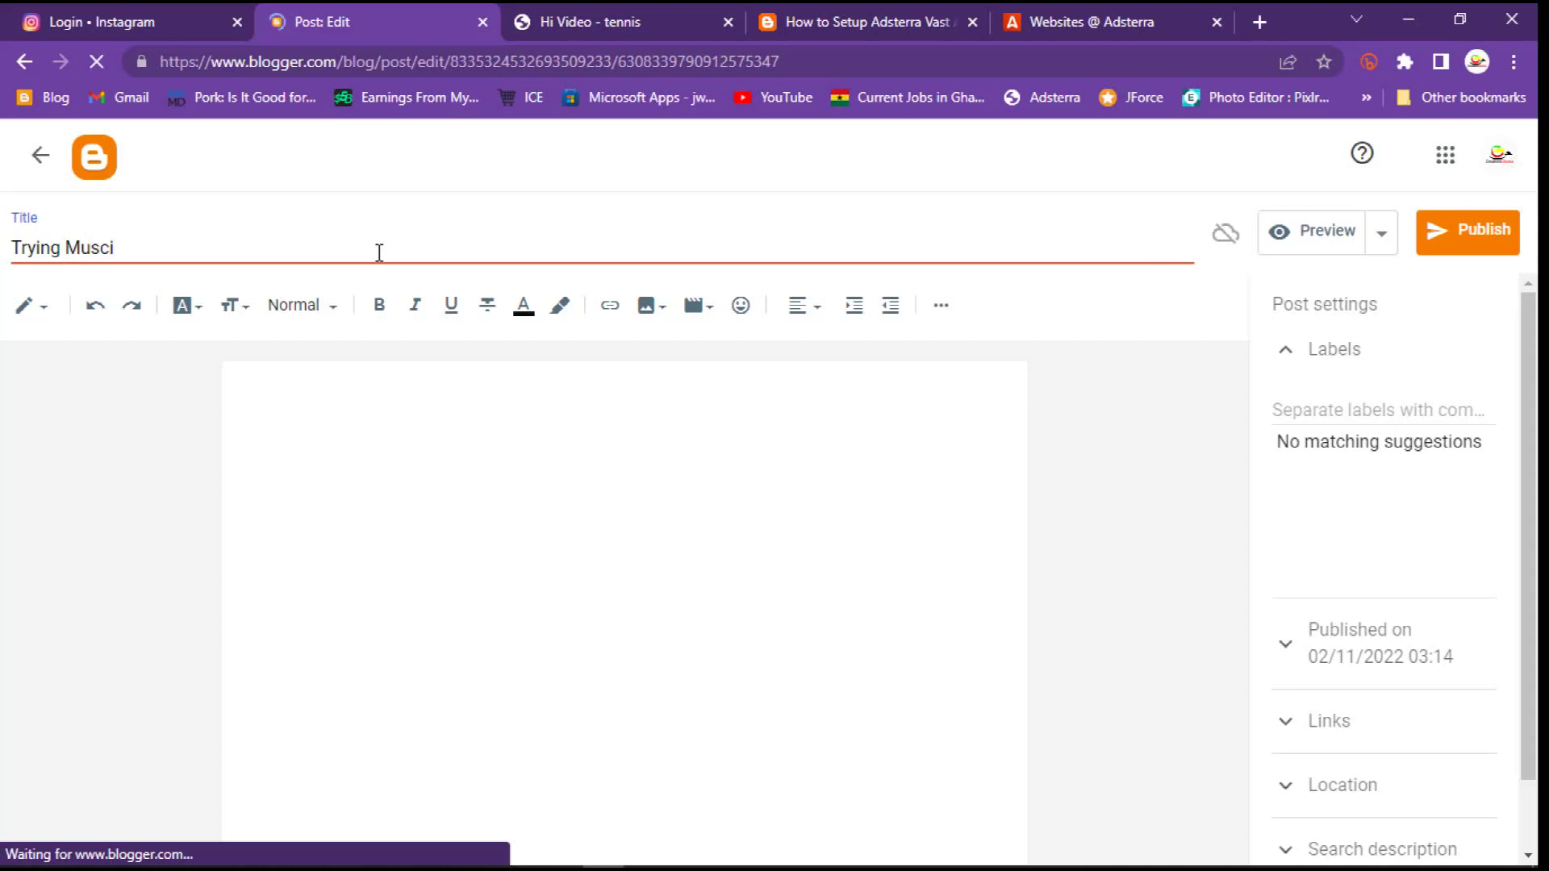
key("BackSpace")
key("BackSpace")
key("BackSpace")
left_click_drag(270, 256, 152, 249)
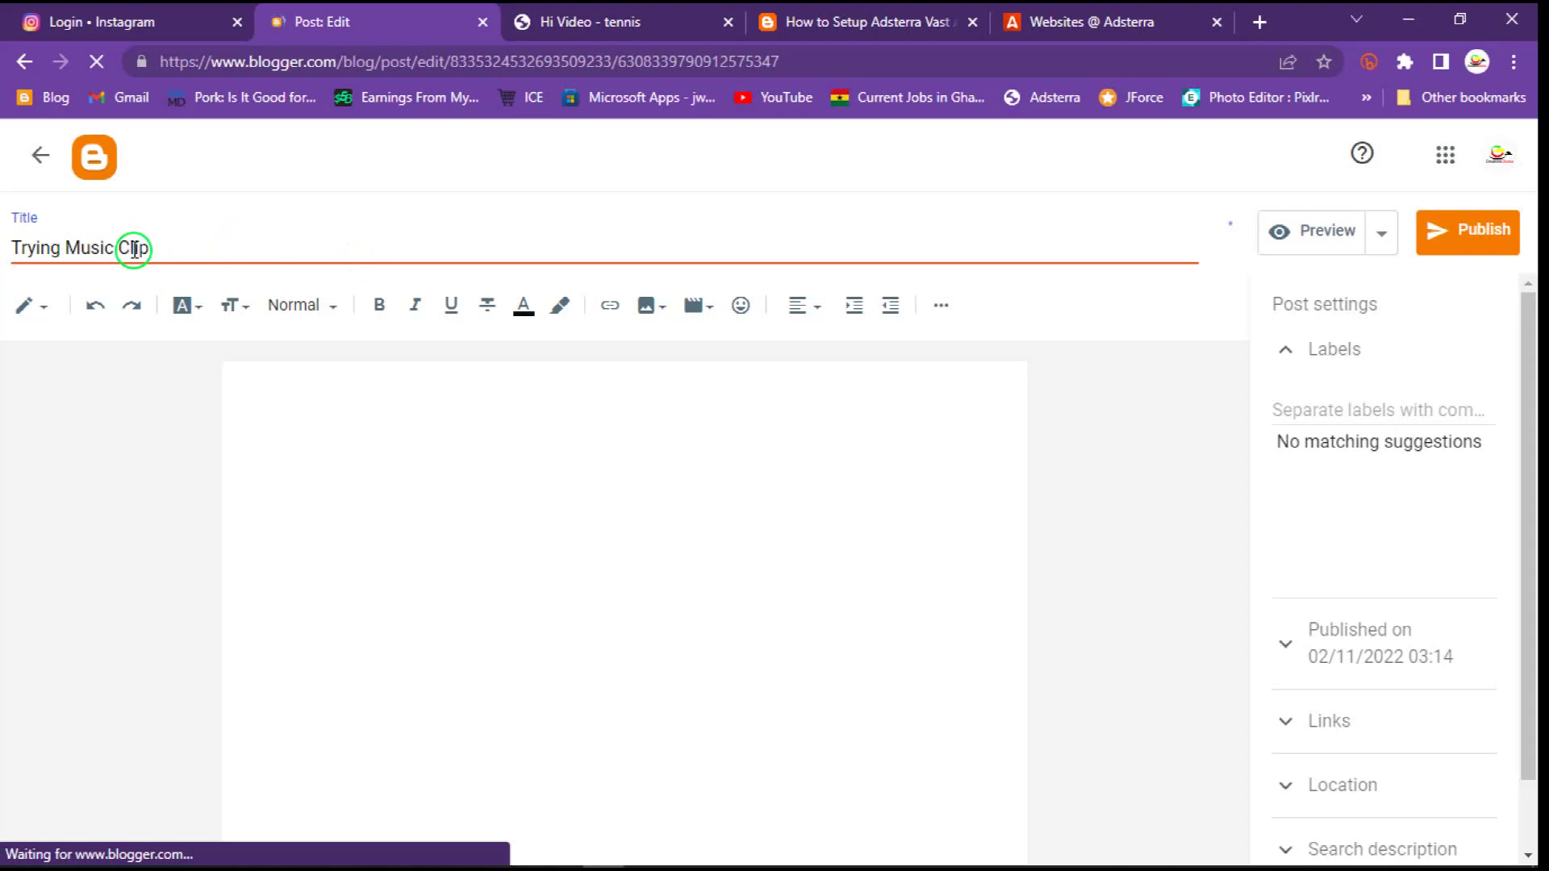
- Switch the post body to HTML view and delete the empty <p>&nbsp;</p> paragraph
left_click(284, 380)
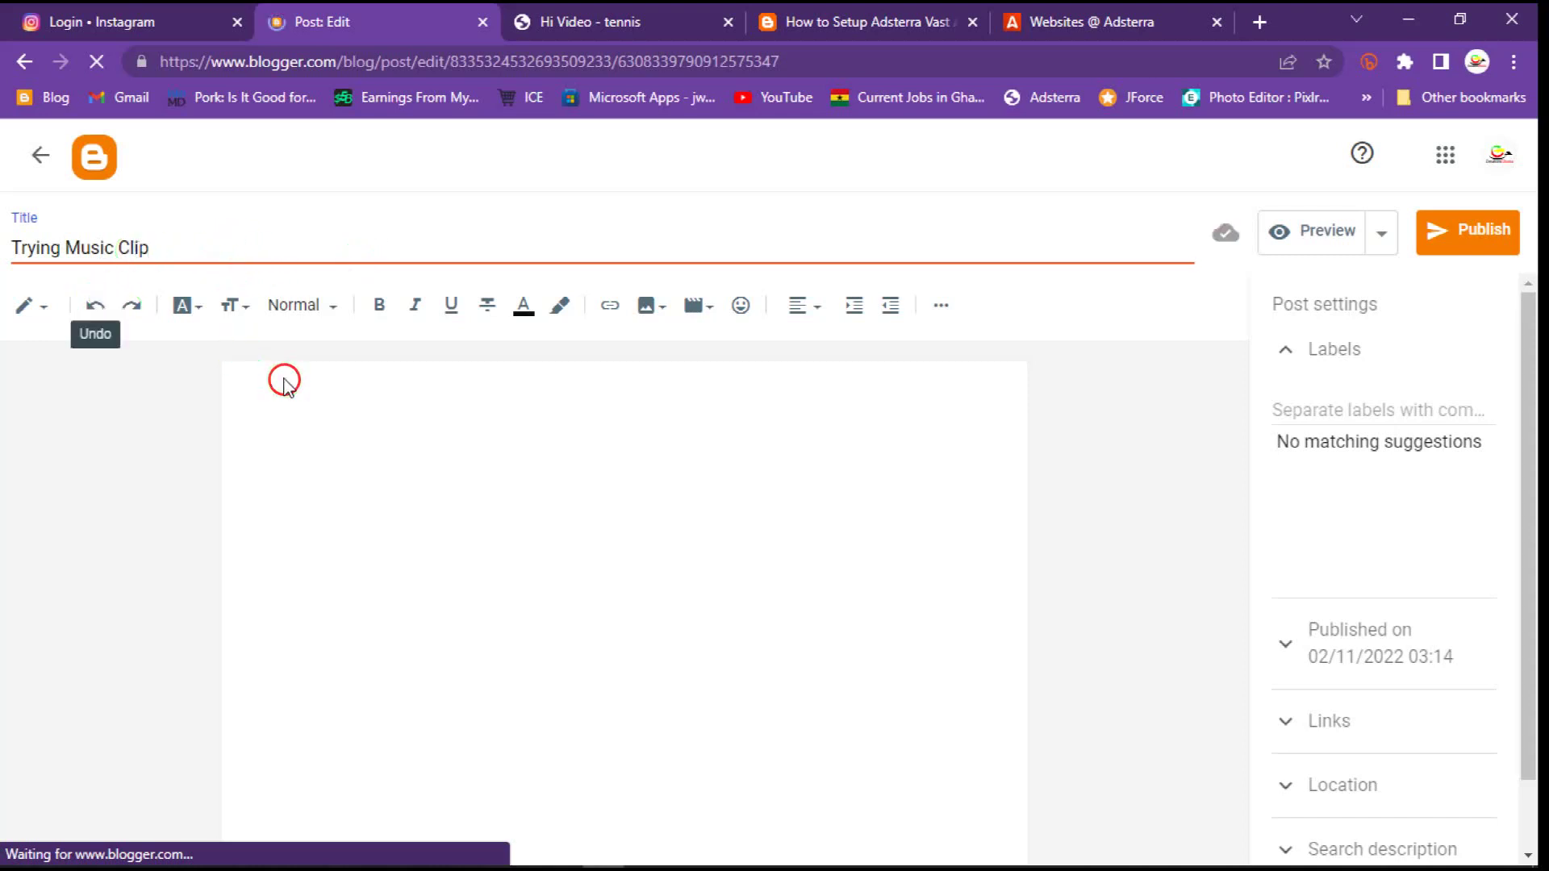
left_click(285, 405)
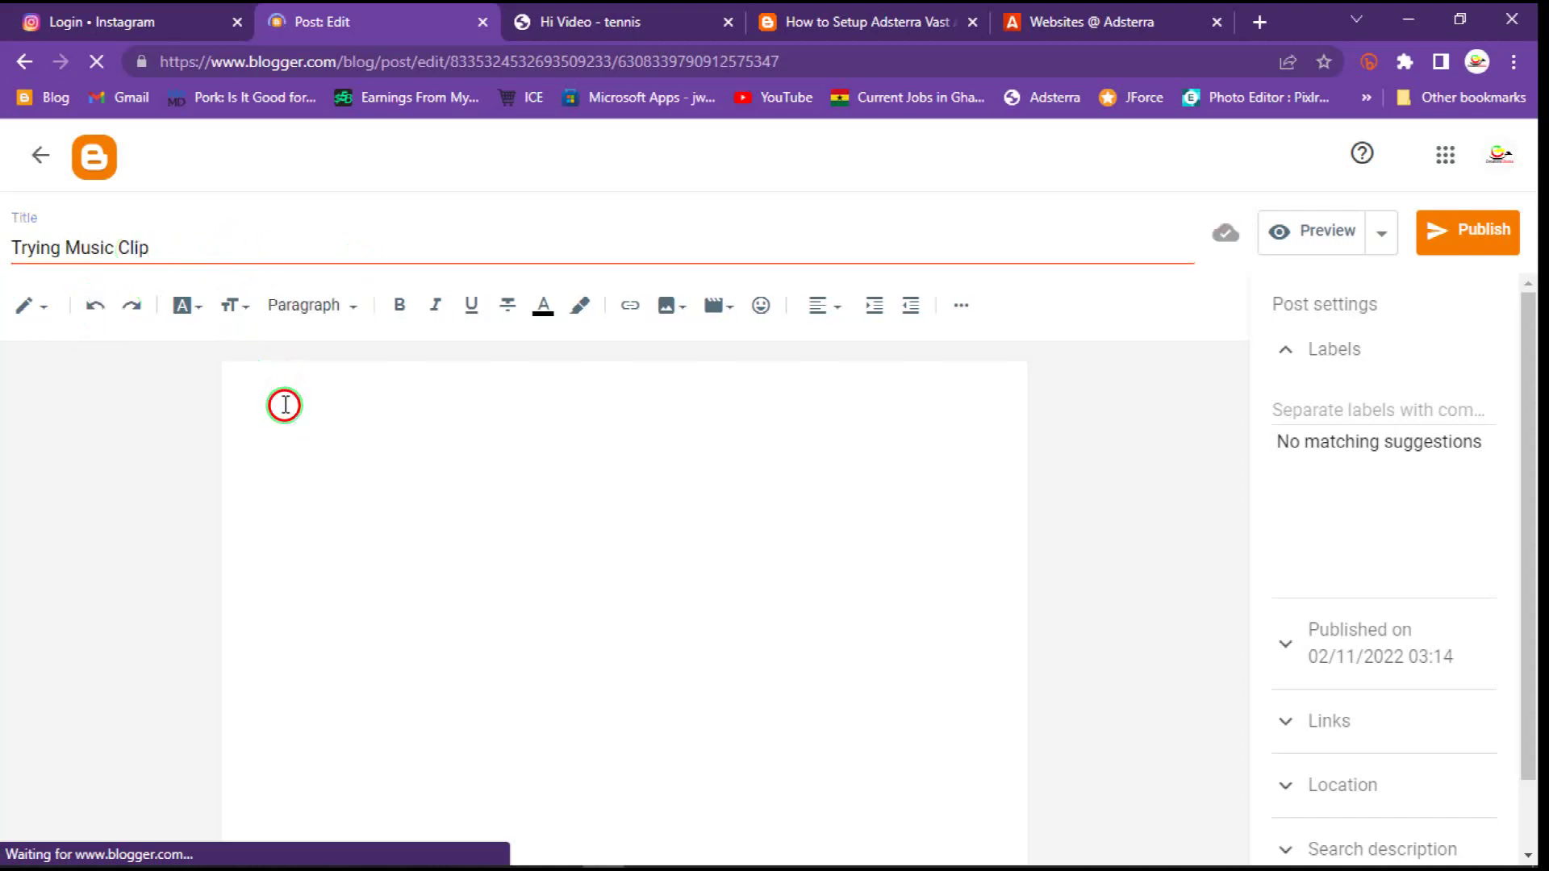
left_click(42, 309)
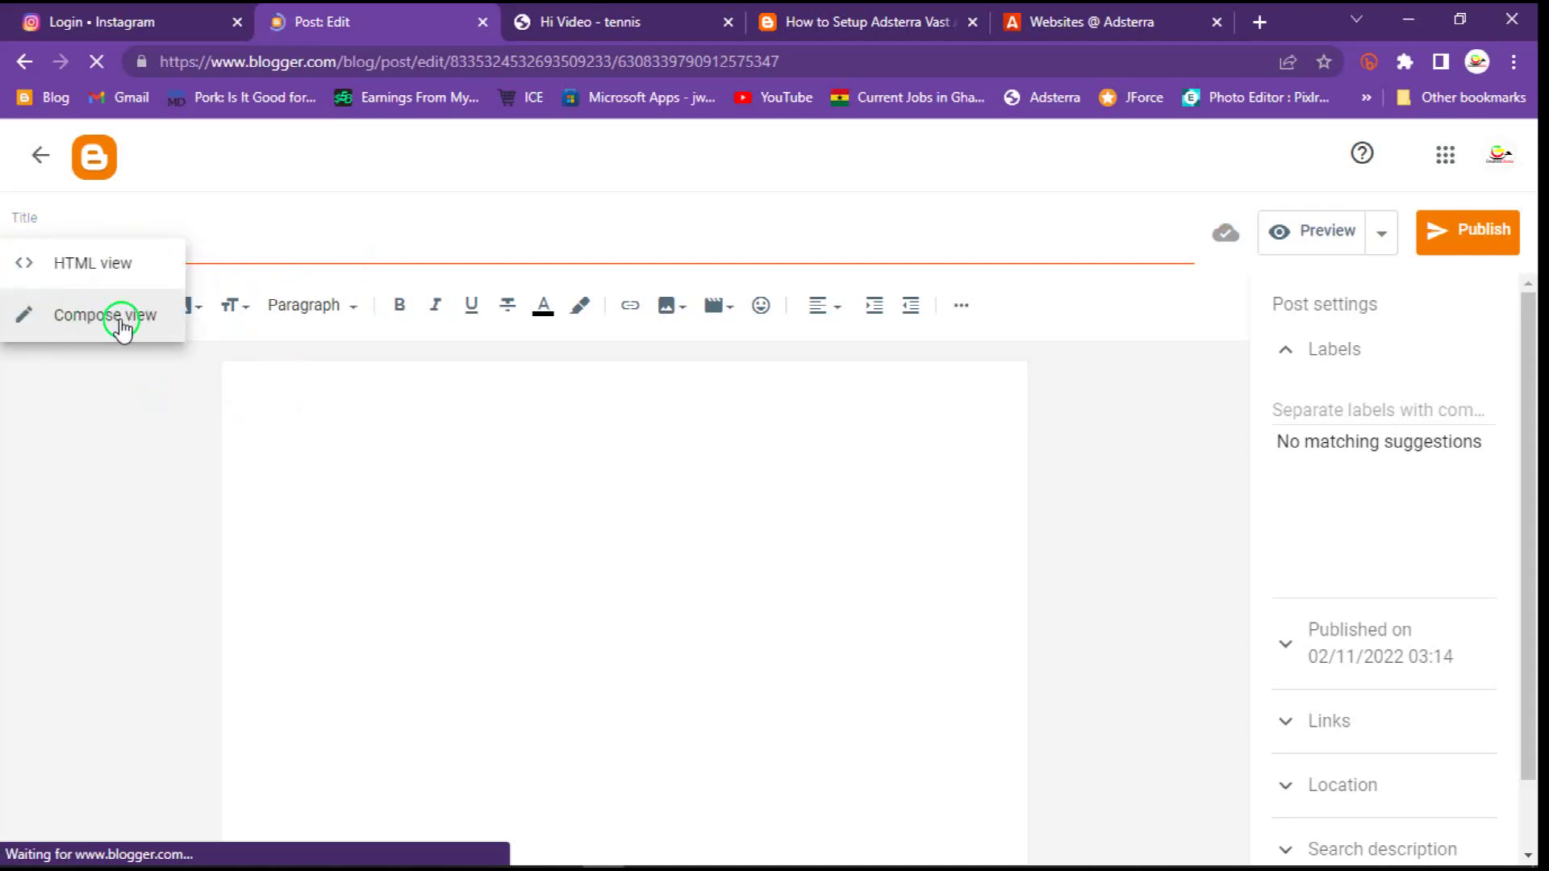
left_click(91, 270)
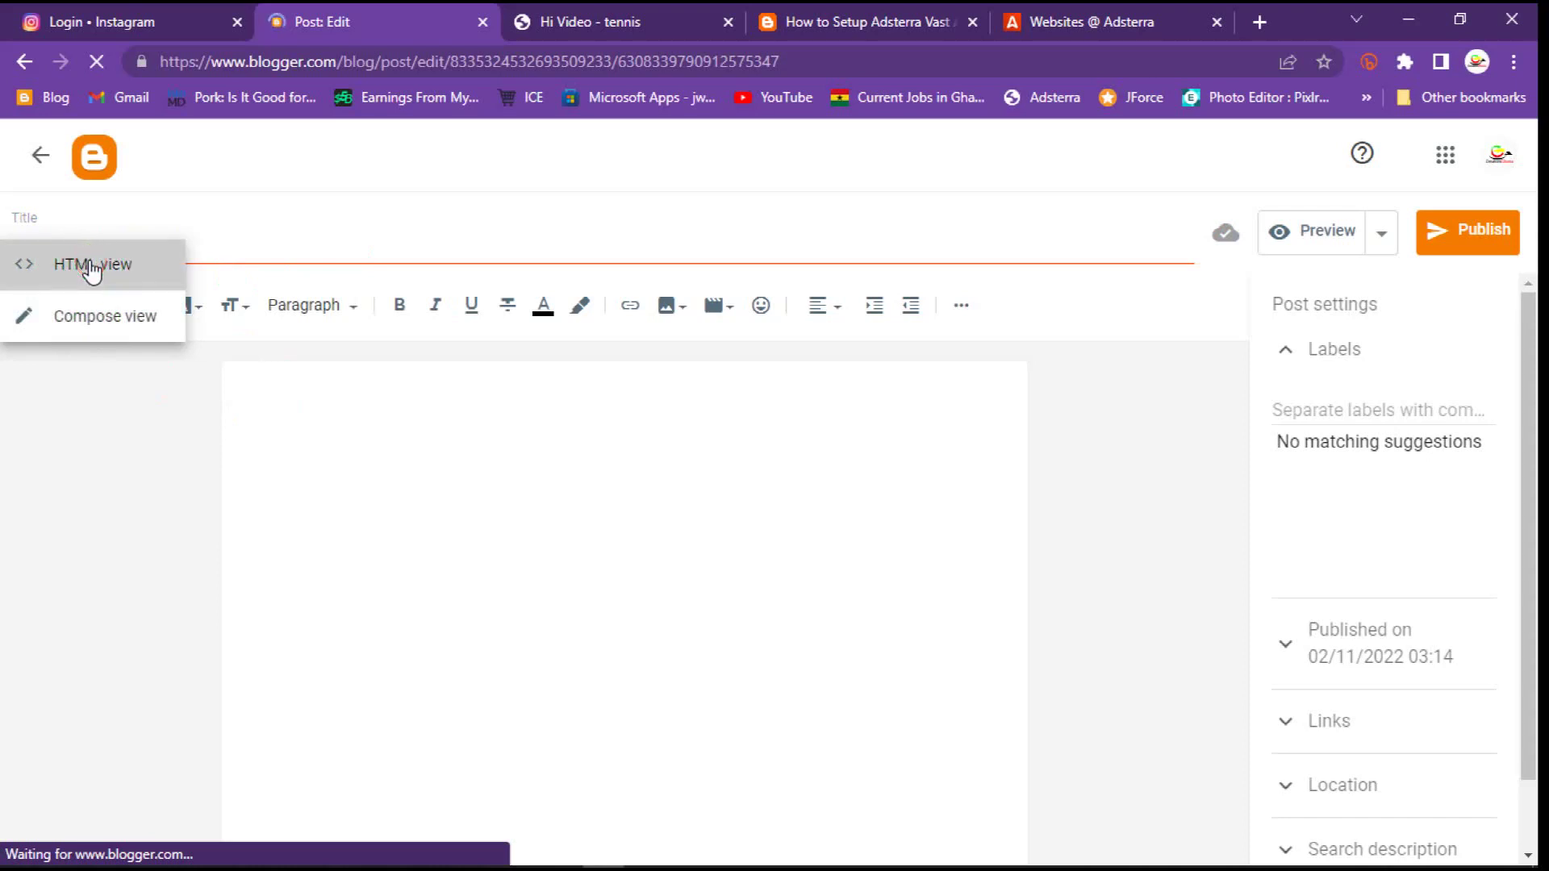
left_click(153, 365)
left_click(79, 347)
left_click_drag(79, 347, 49, 343)
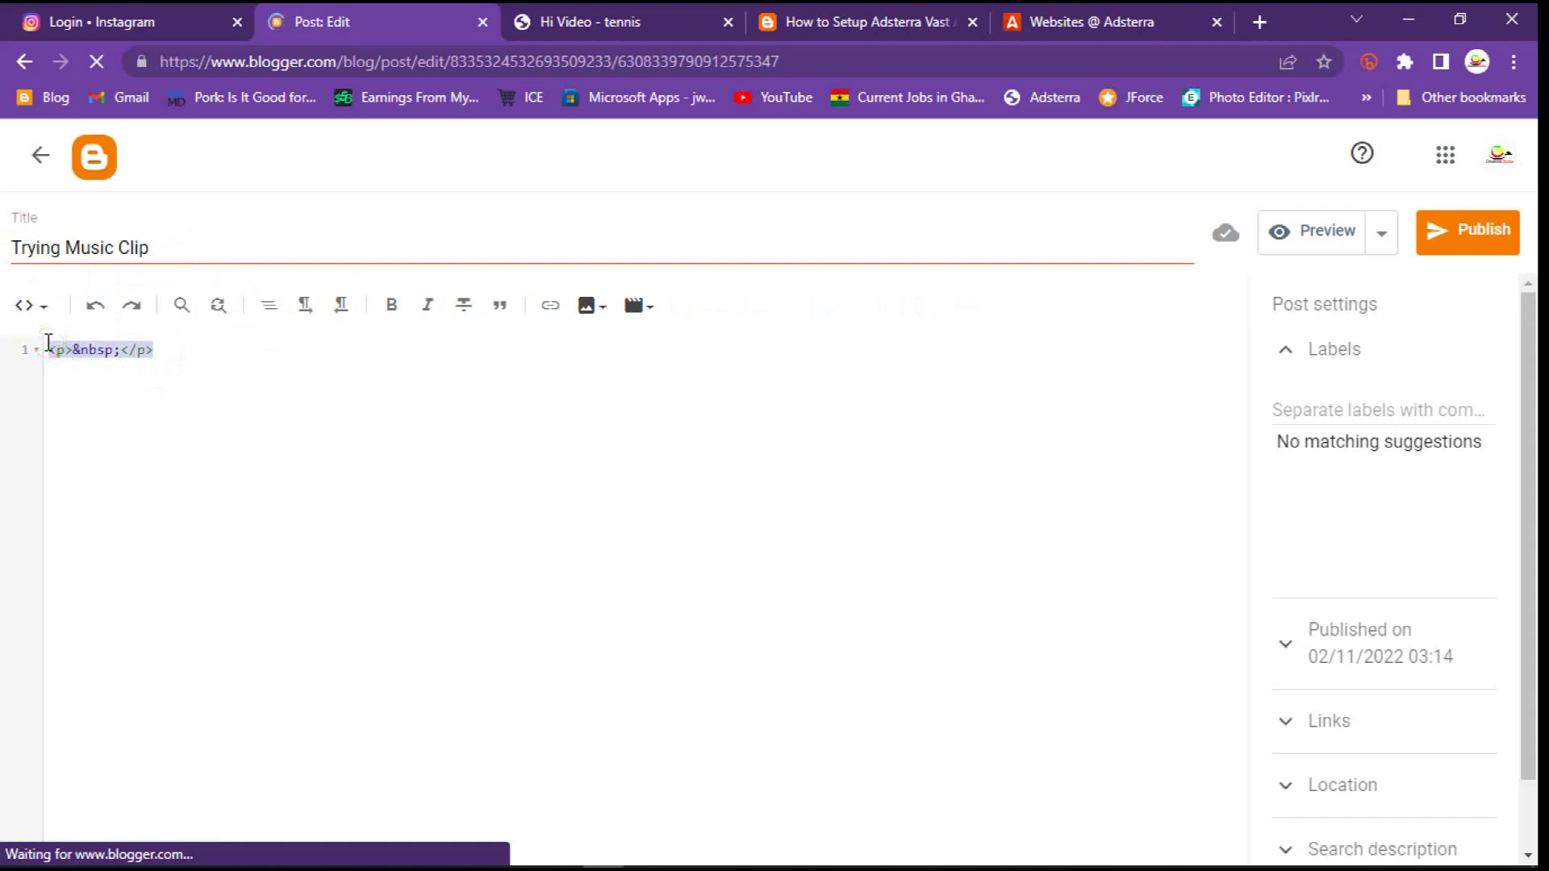
key("BackSpace")
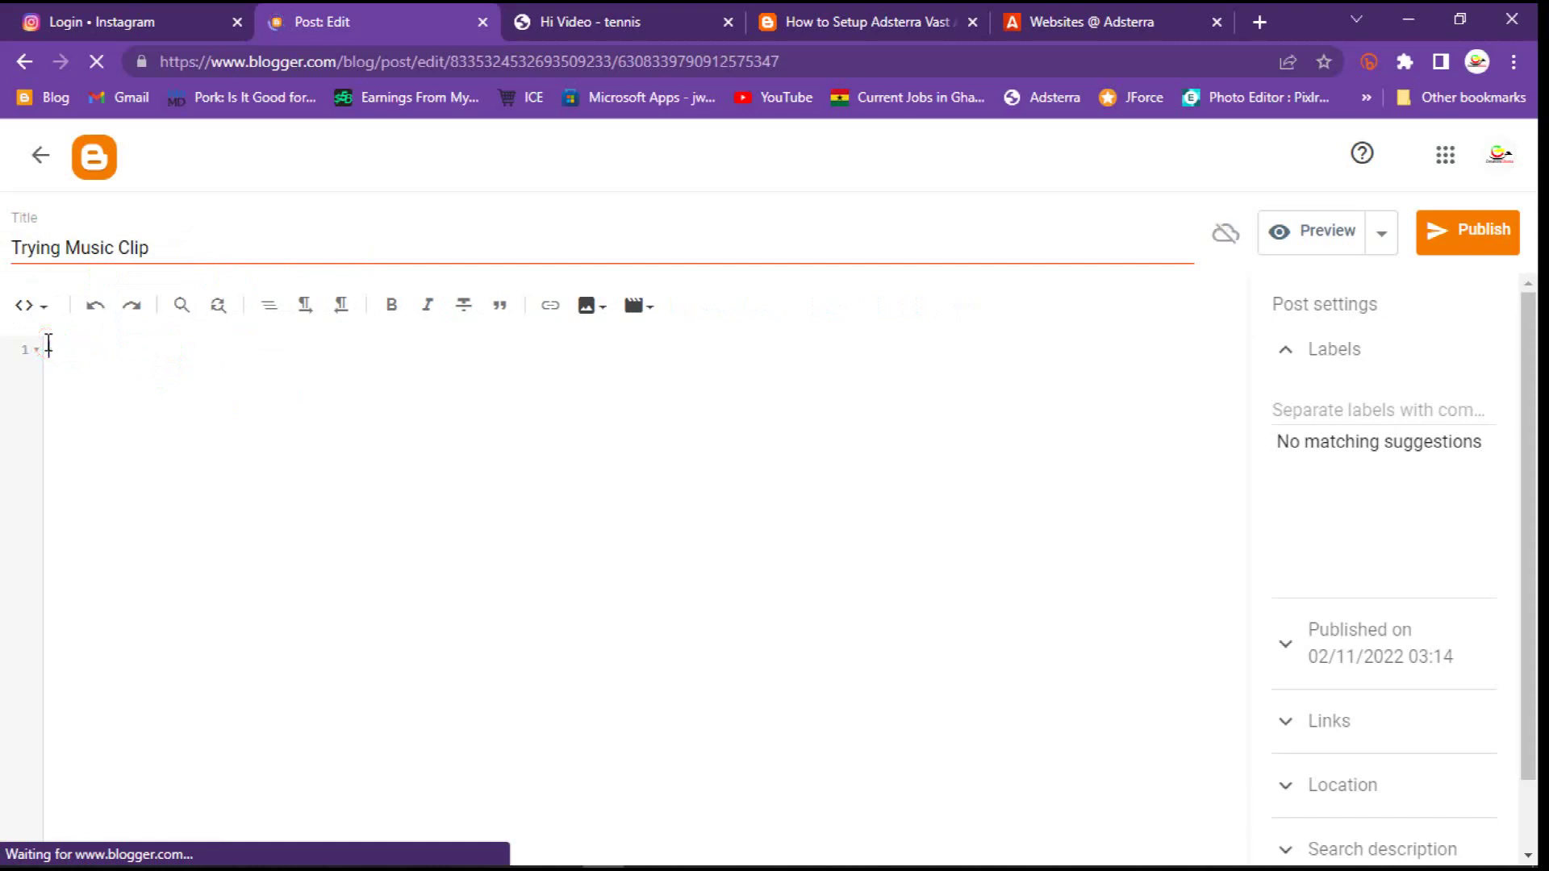
- Paste the Fluid Player code with the Drive video source and VAST ad list
right_click(121, 387)
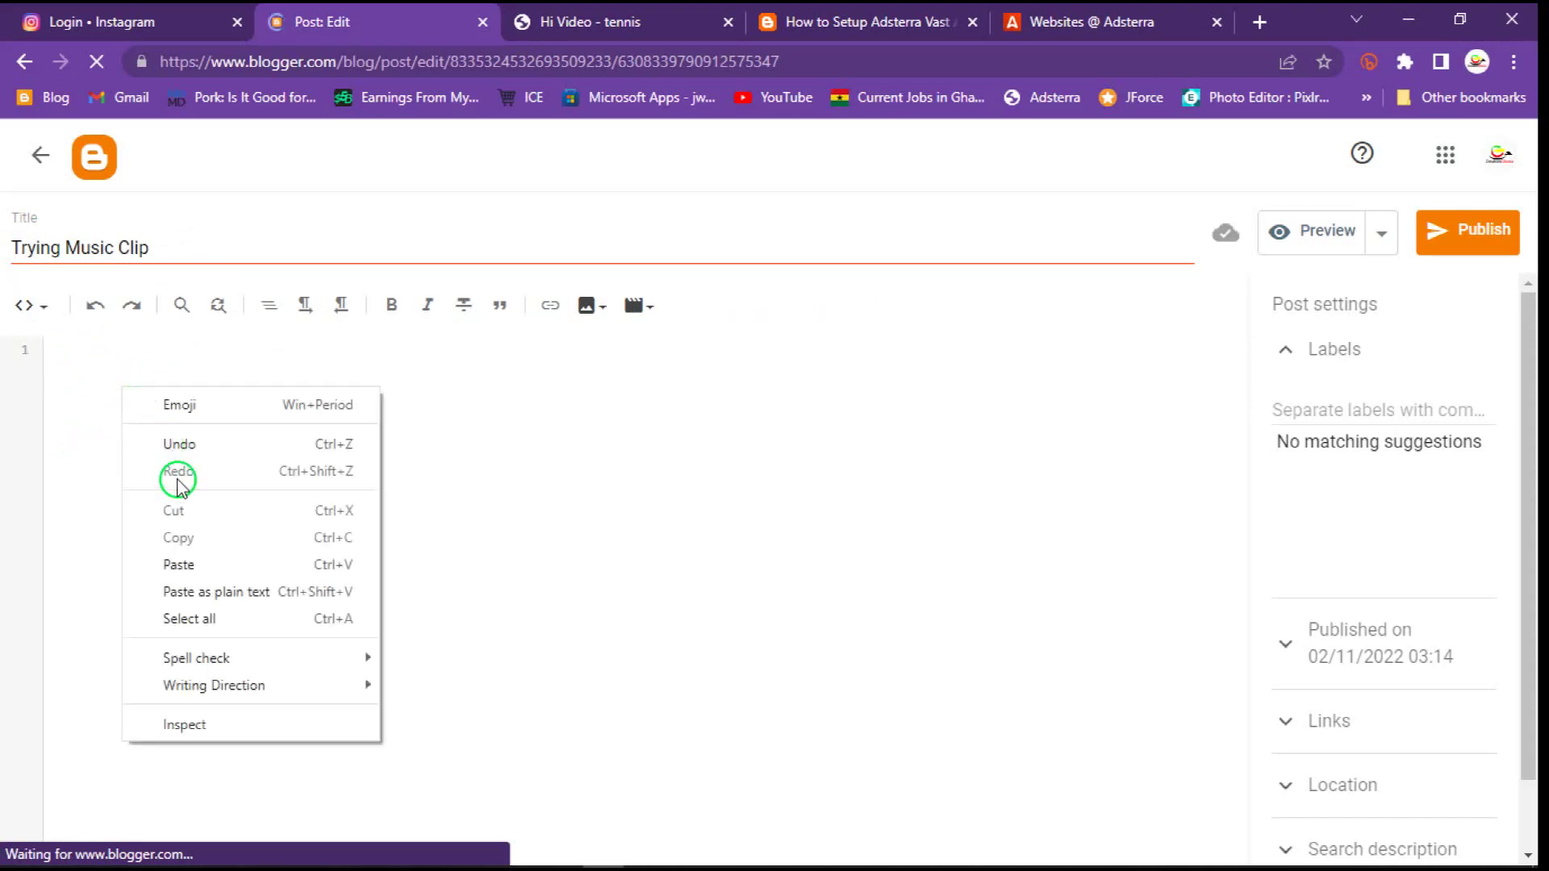
left_click(180, 565)
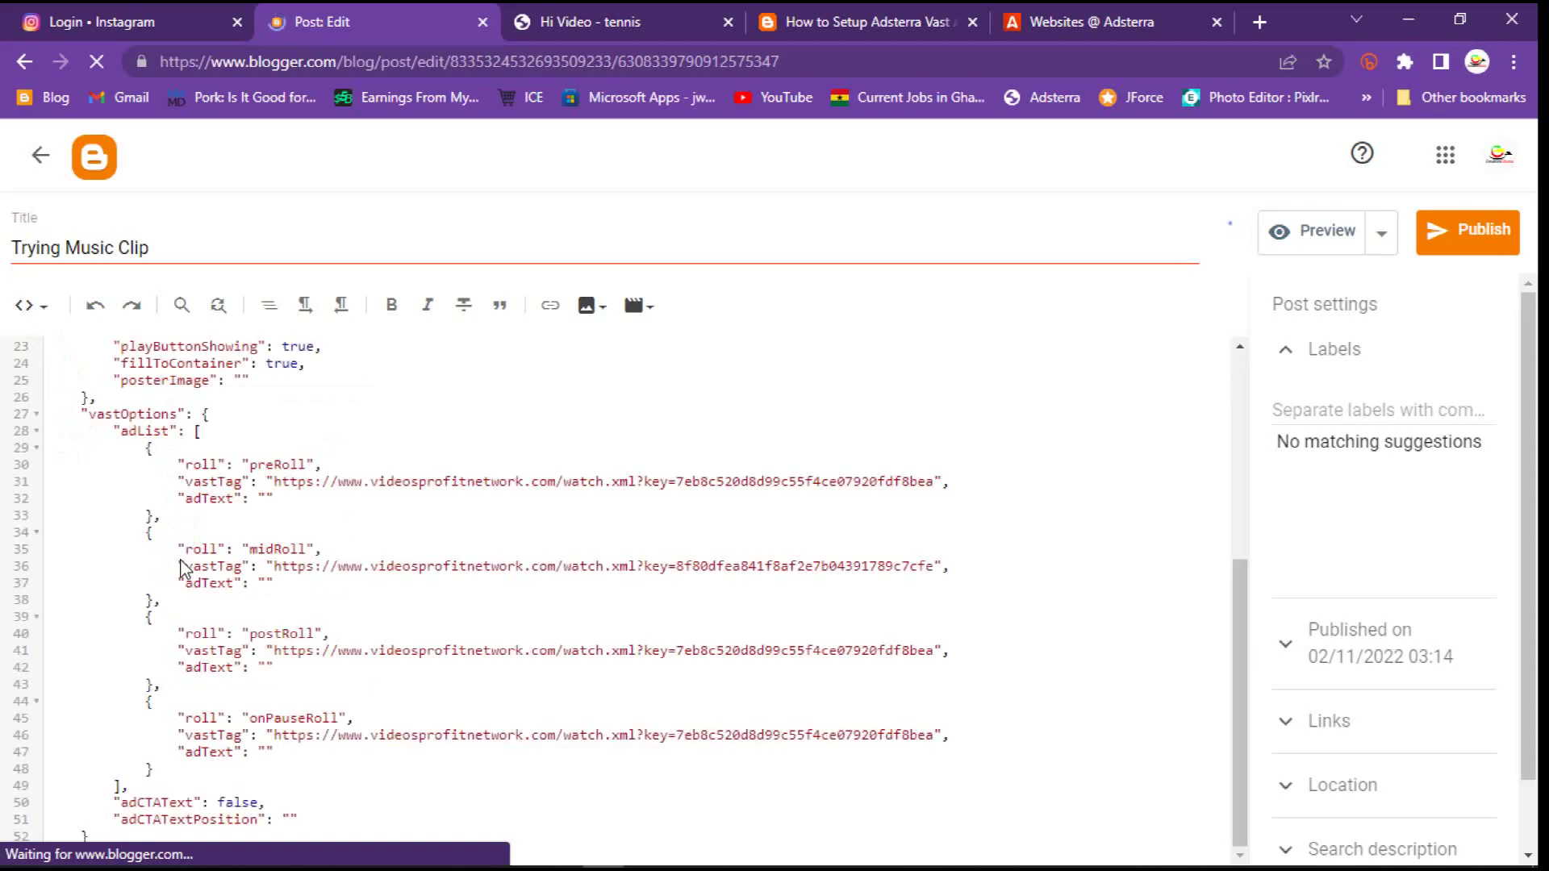
left_click(1249, 559)
left_click_drag(1249, 559, 1252, 422)
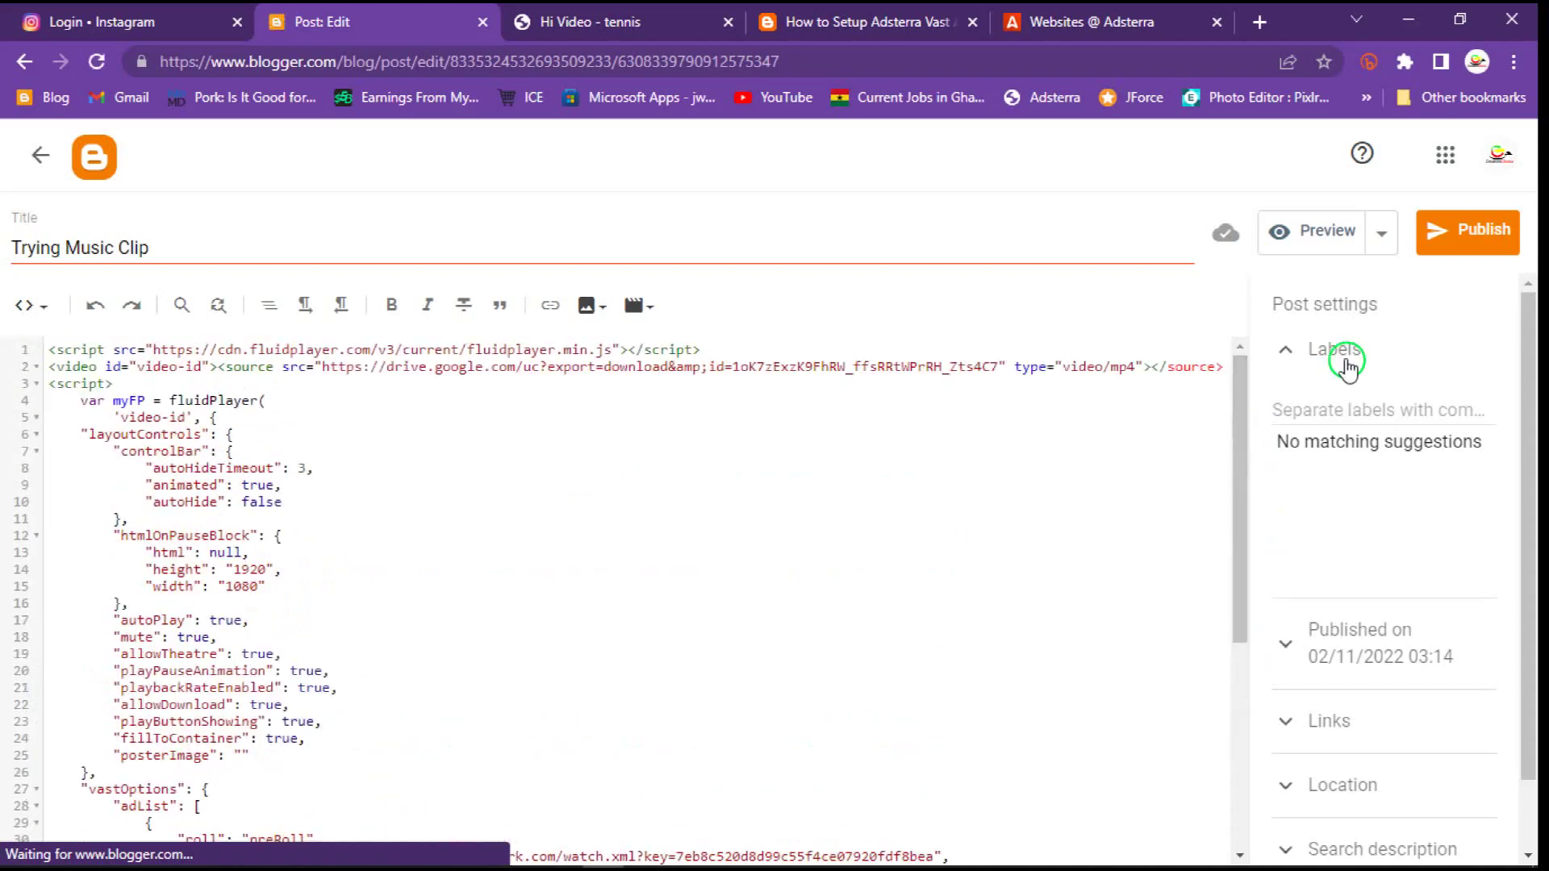
- Publish 'Trying Music Clip', confirm, and view it live from the Posts list
left_click(1481, 233)
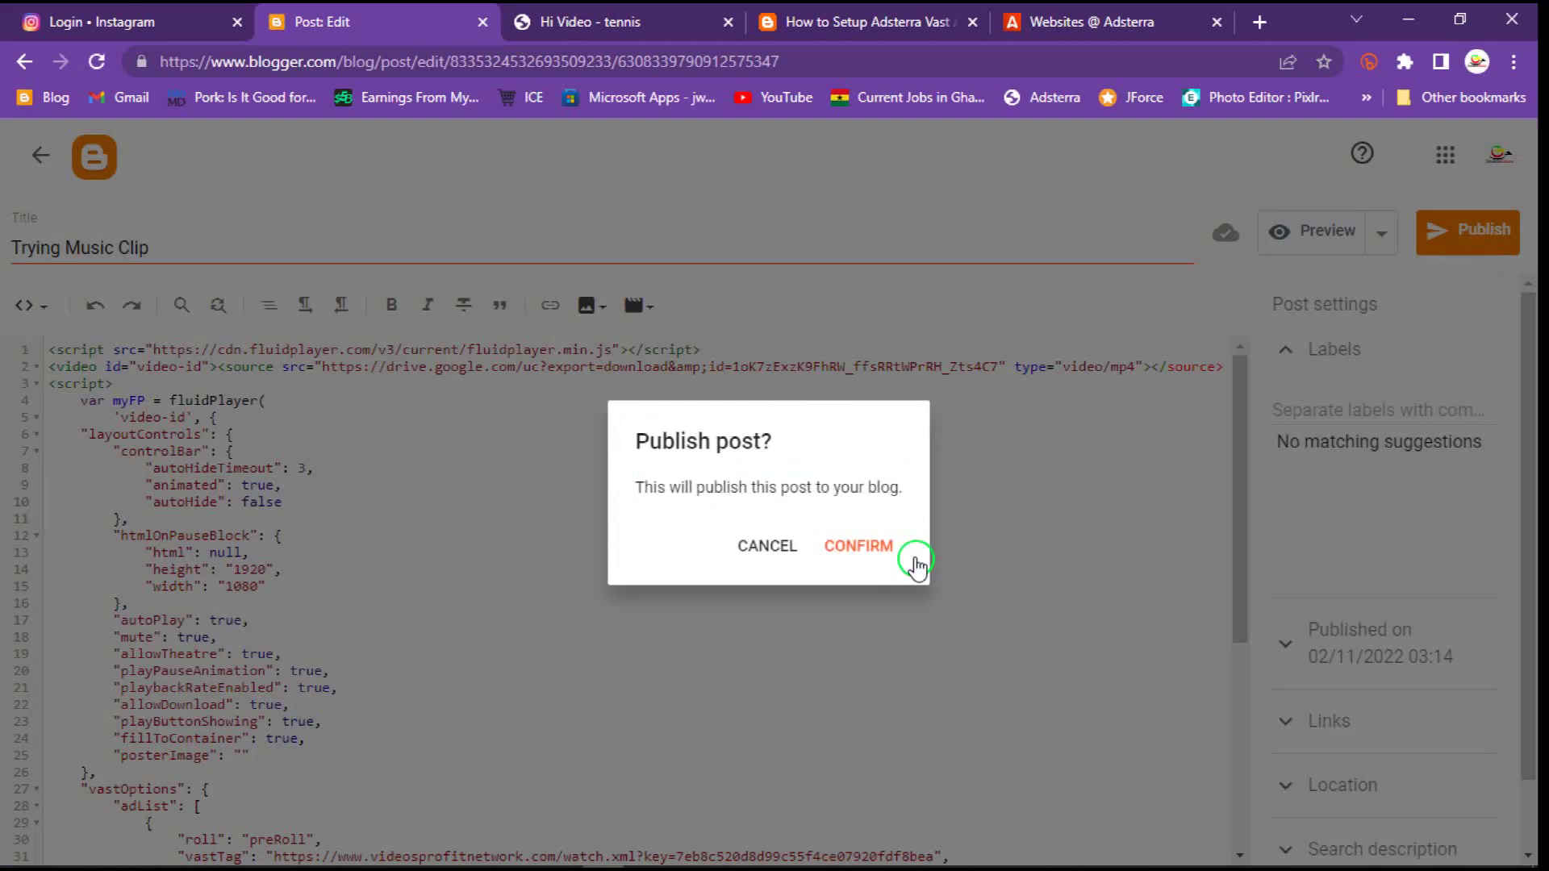
left_click(885, 544)
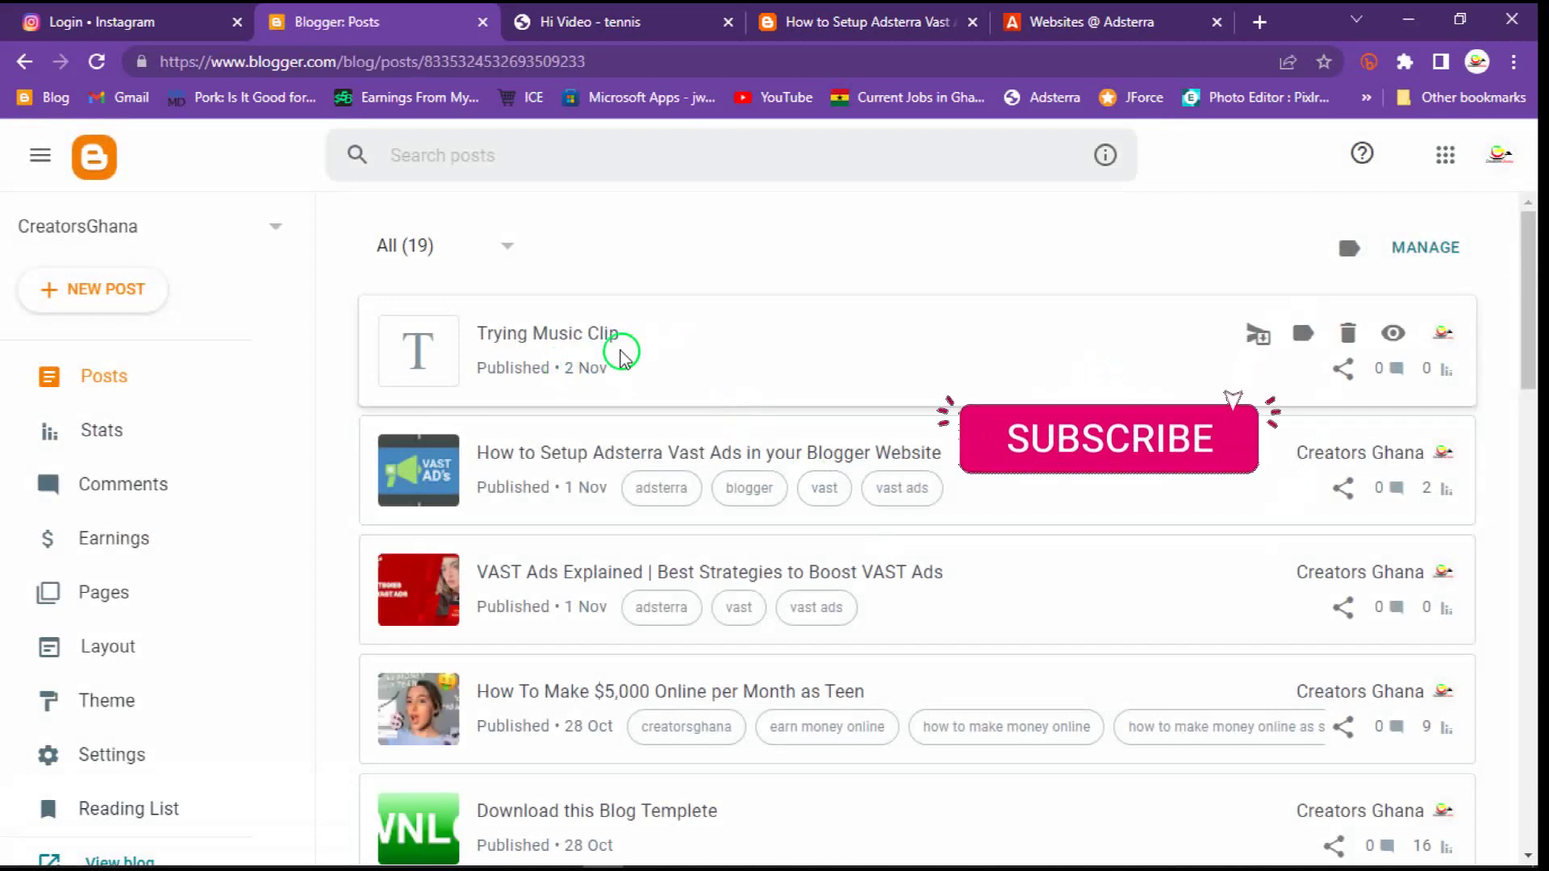
left_click(1402, 331)
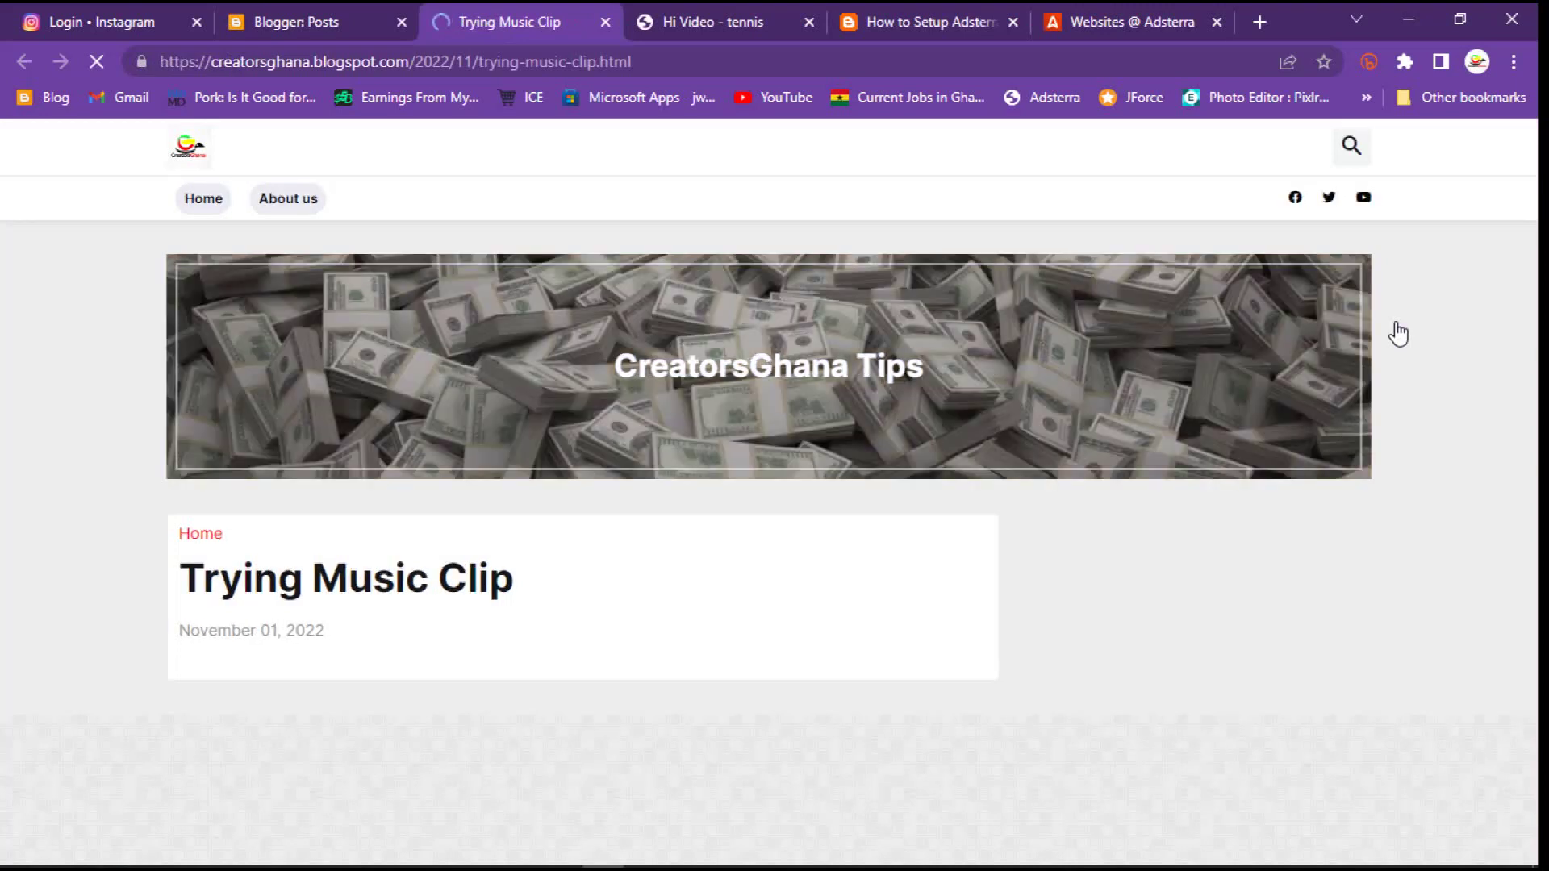
- Play the embedded music video on the live post, pause it, and return to the blog homepage
left_click_drag(1540, 266, 1540, 400)
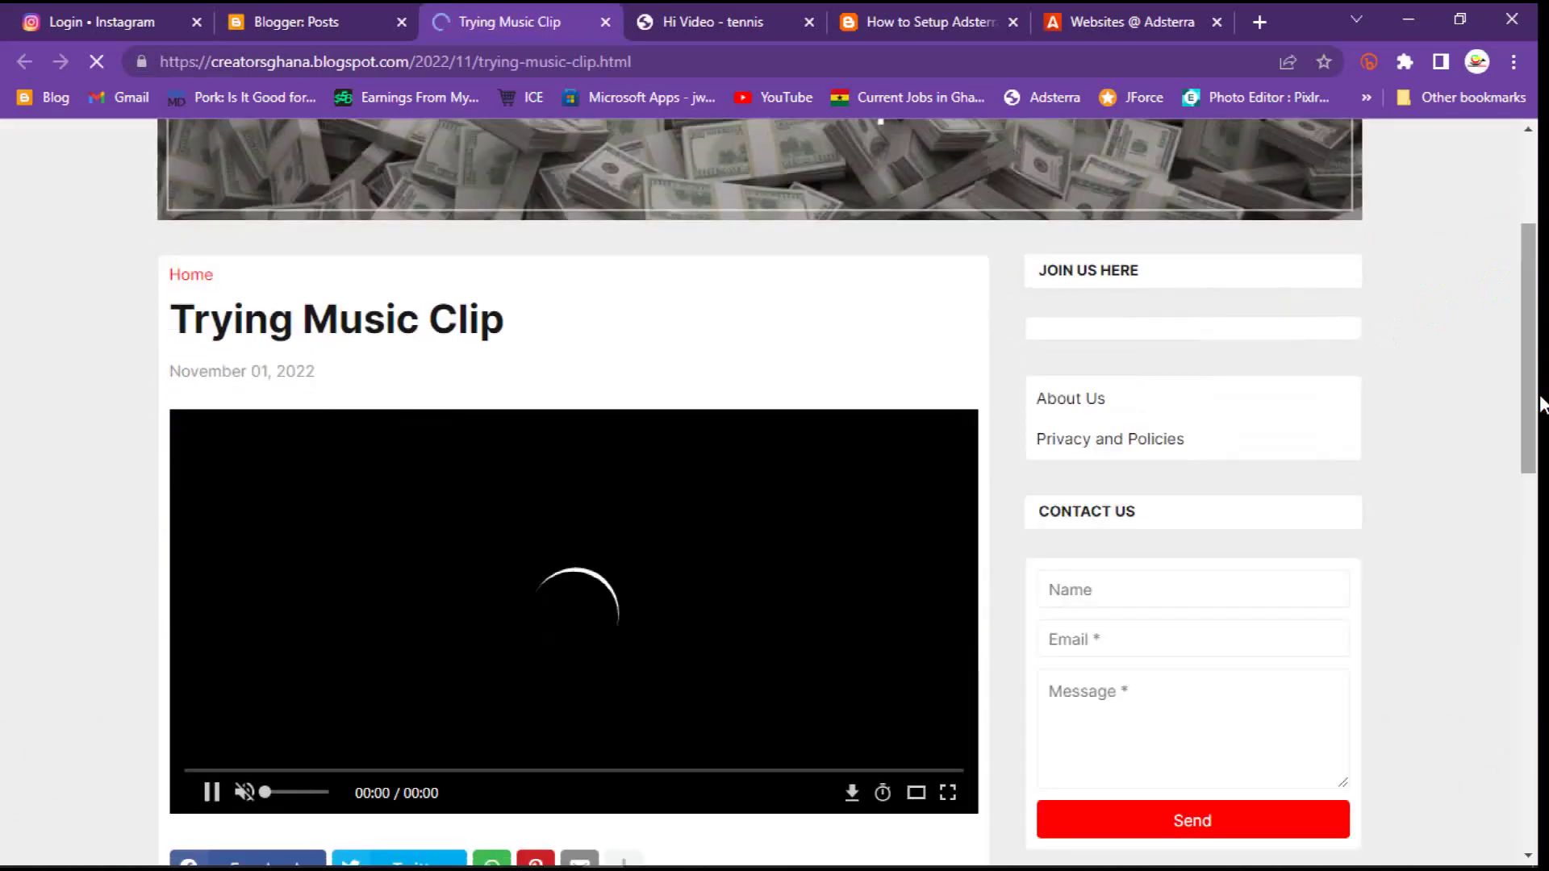
scroll(952, 684, "down", 2)
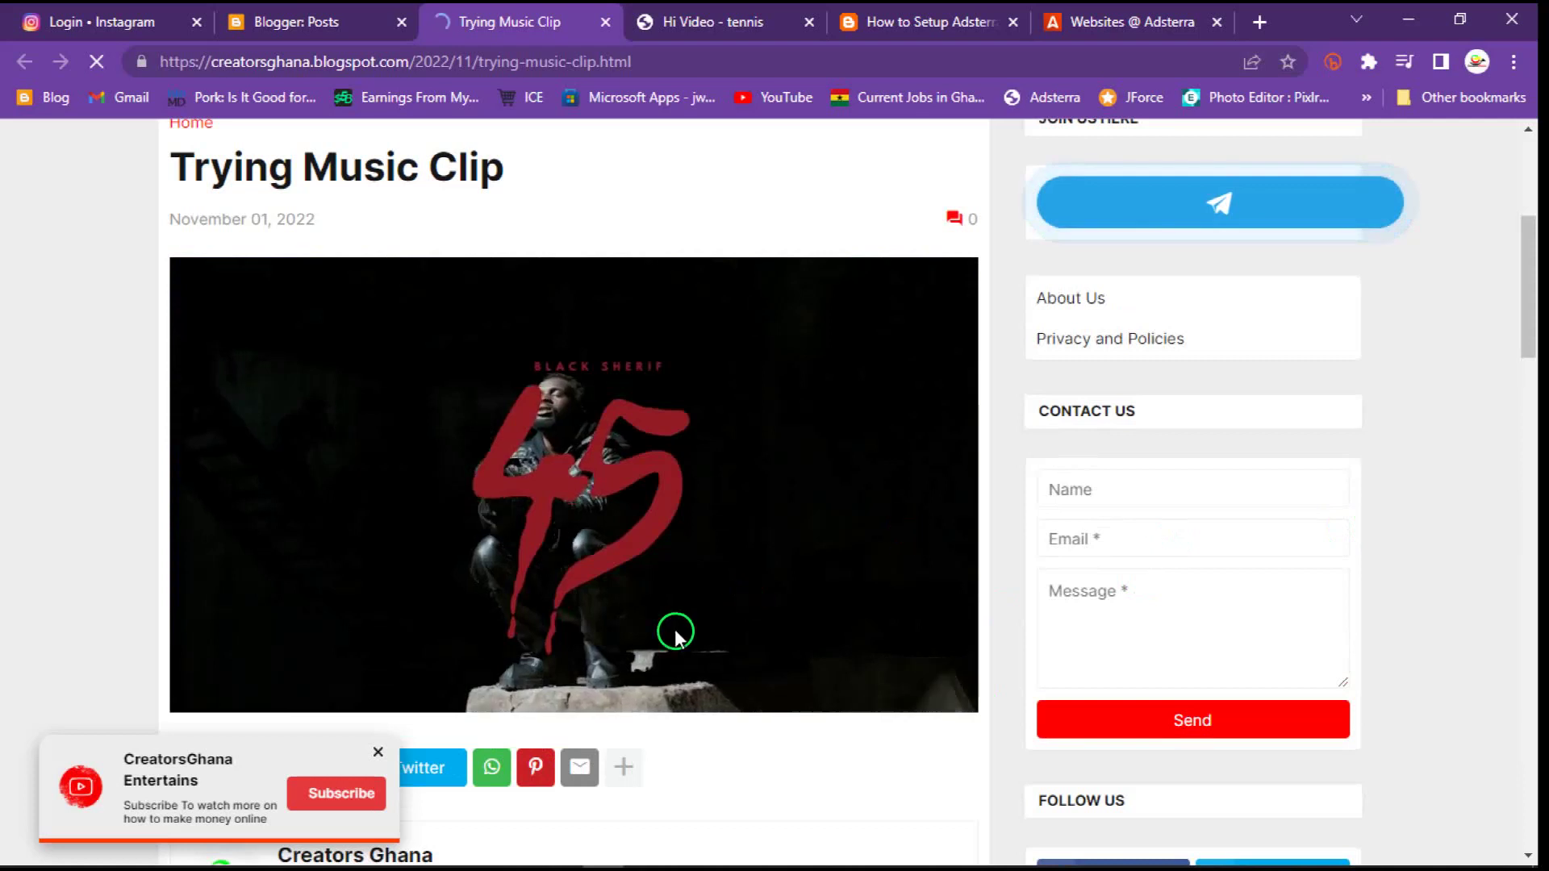
left_click(211, 693)
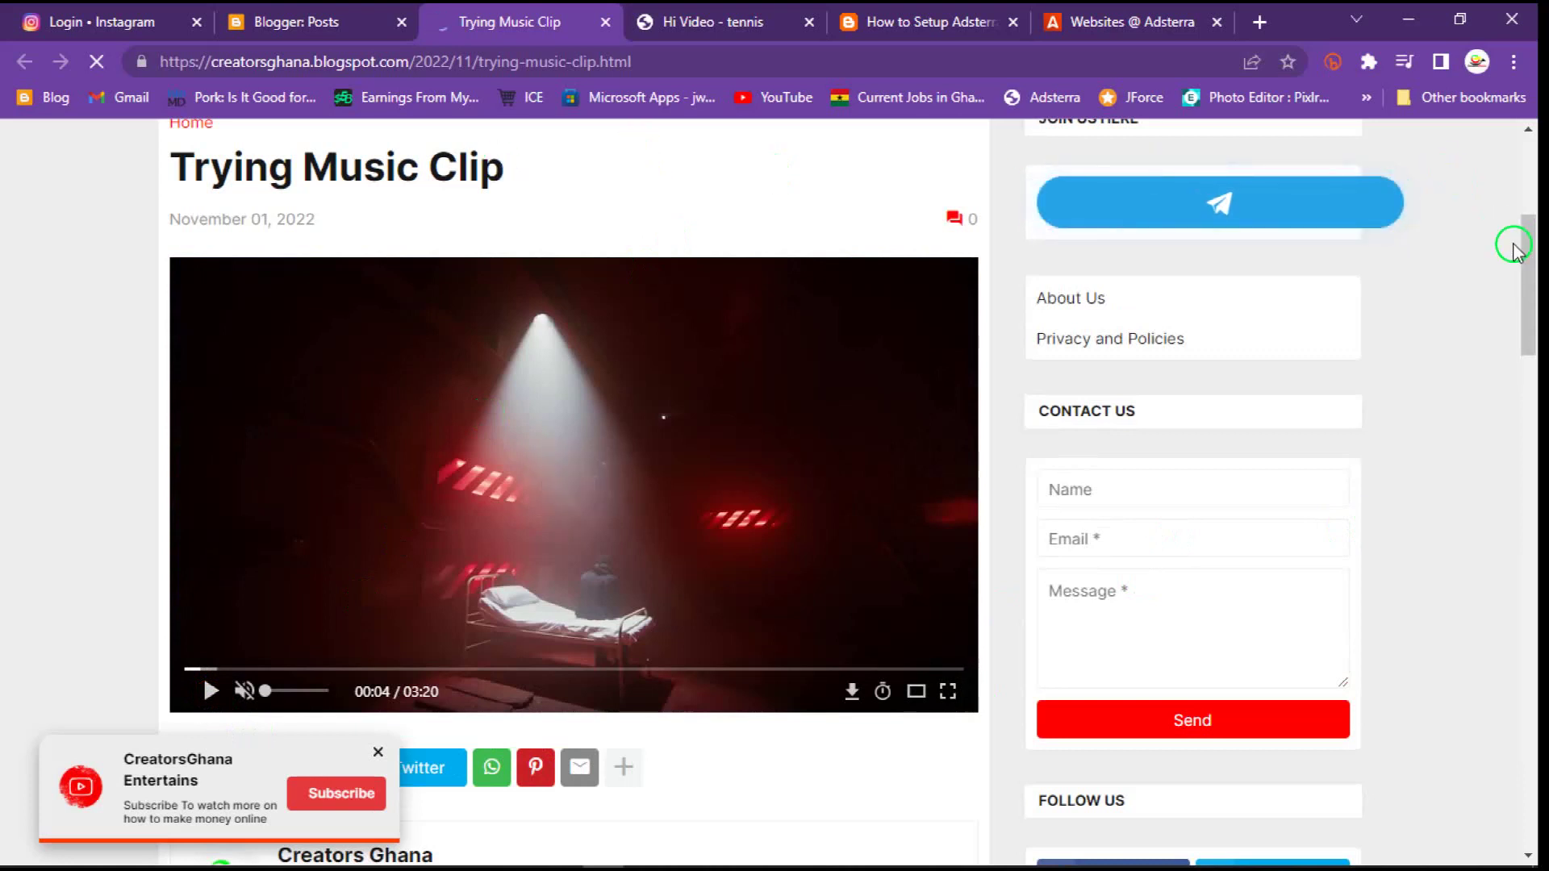
left_click_drag(1541, 266, 1530, 157)
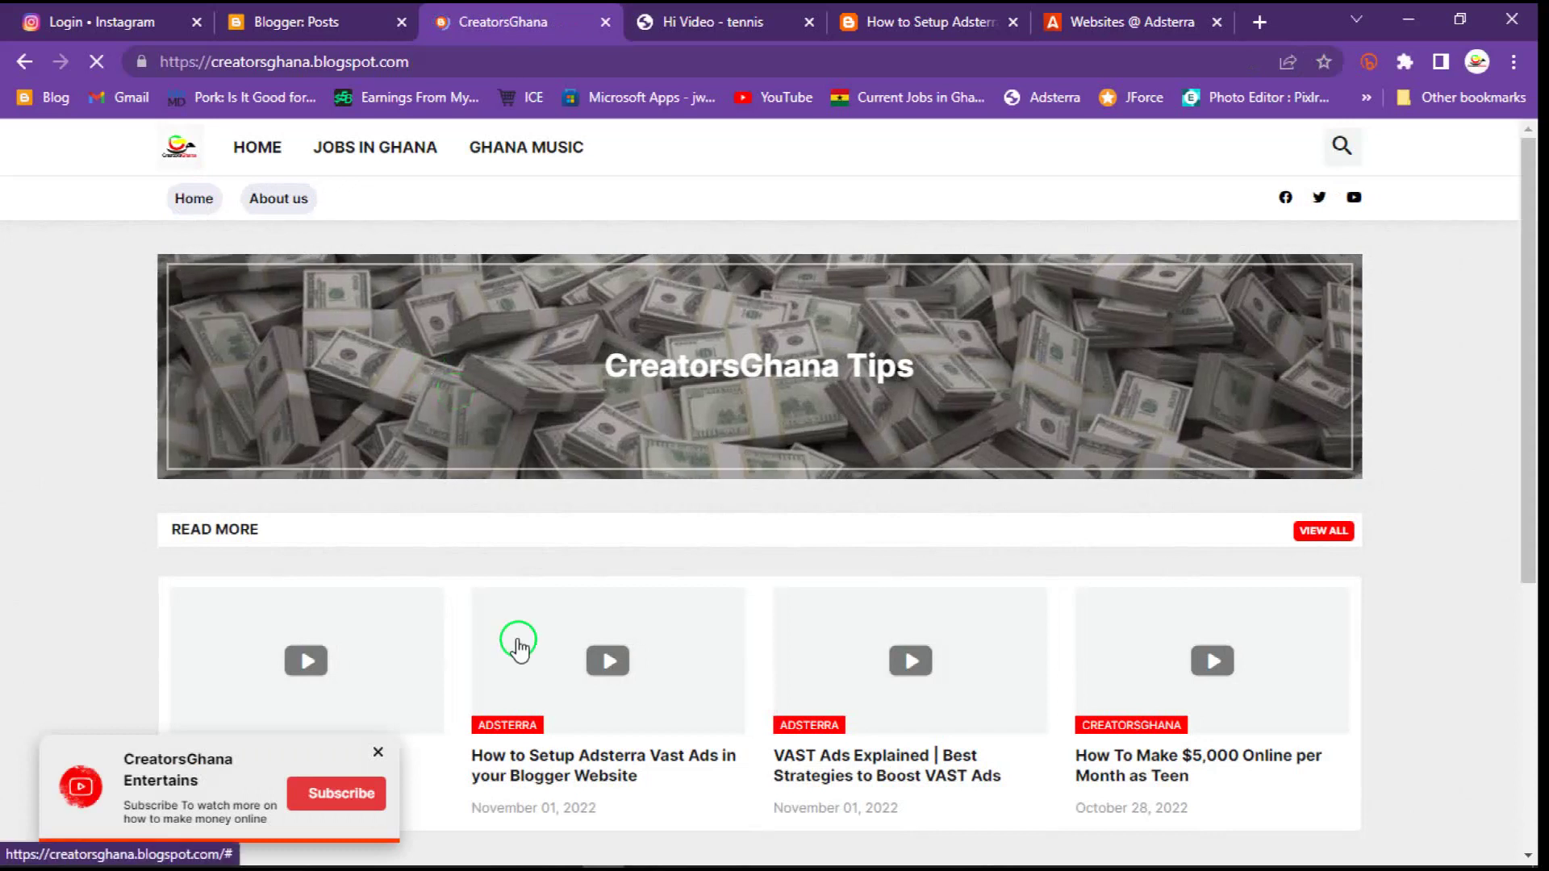
- Open the 'How to Setup Adsterra Vast Ads' article, then bring the CreatorsGhana Entertains YouTube window forward
left_click(581, 778)
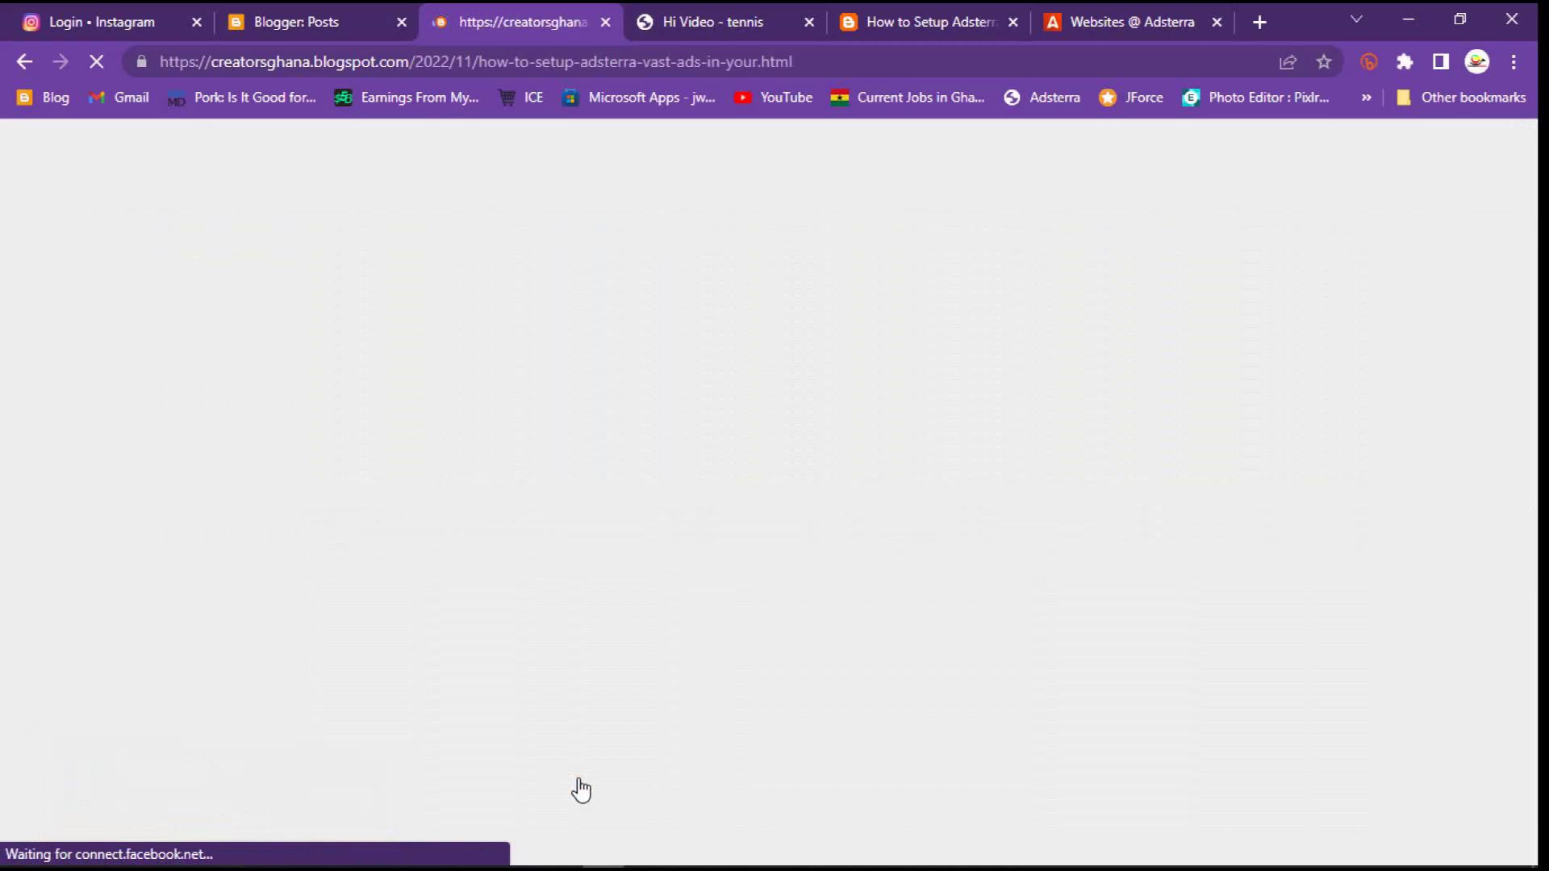
left_click(701, 662)
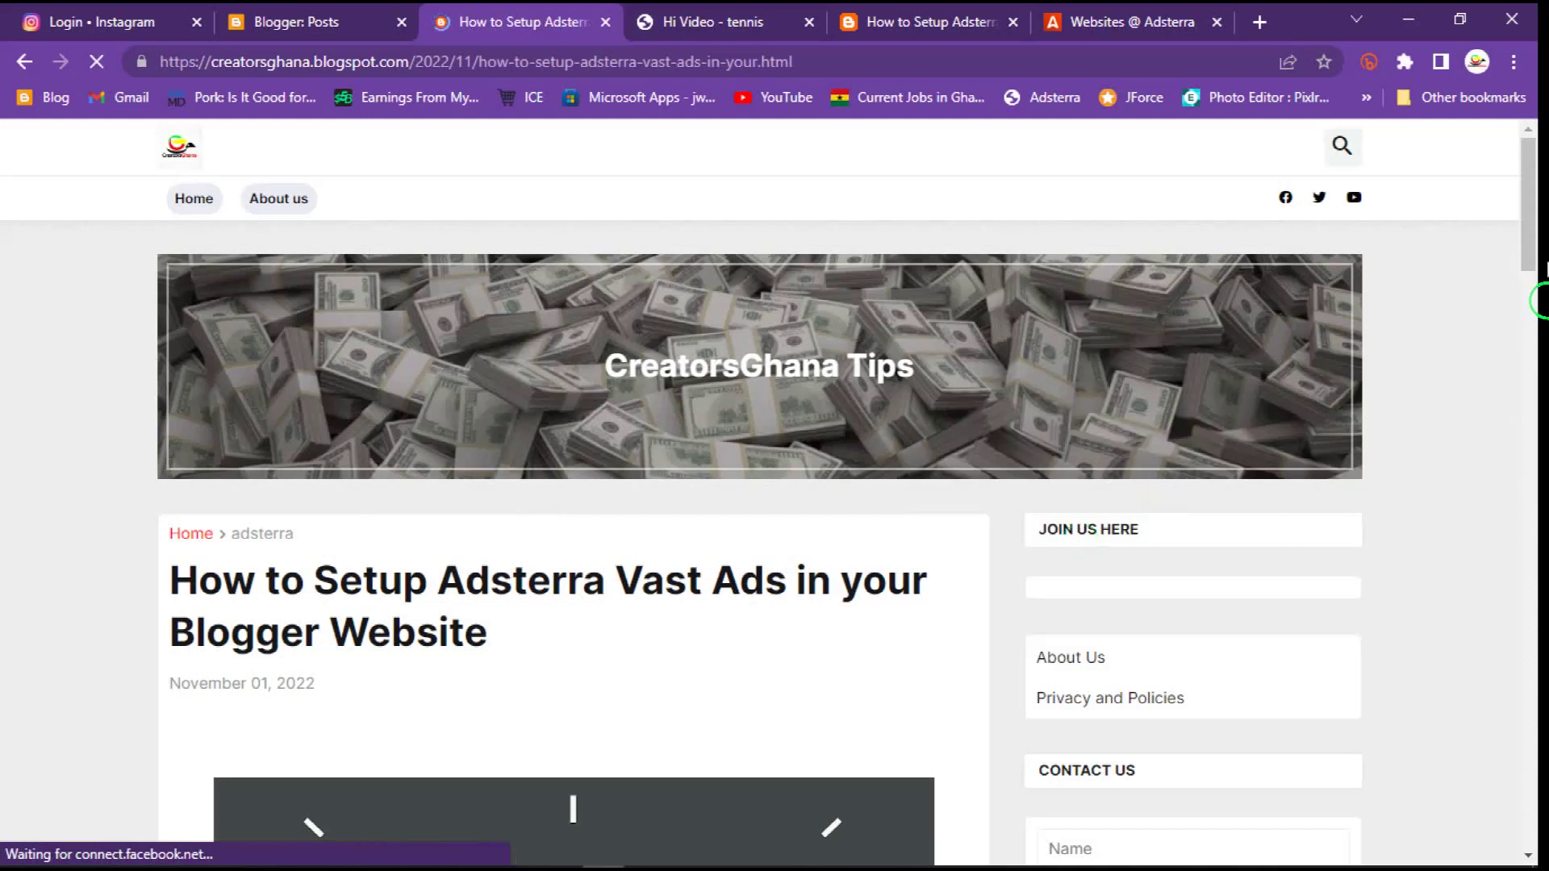
mouse_move(1531, 248)
left_mouse_down()
mouse_move(1528, 645)
mouse_move(1539, 271)
left_mouse_up()
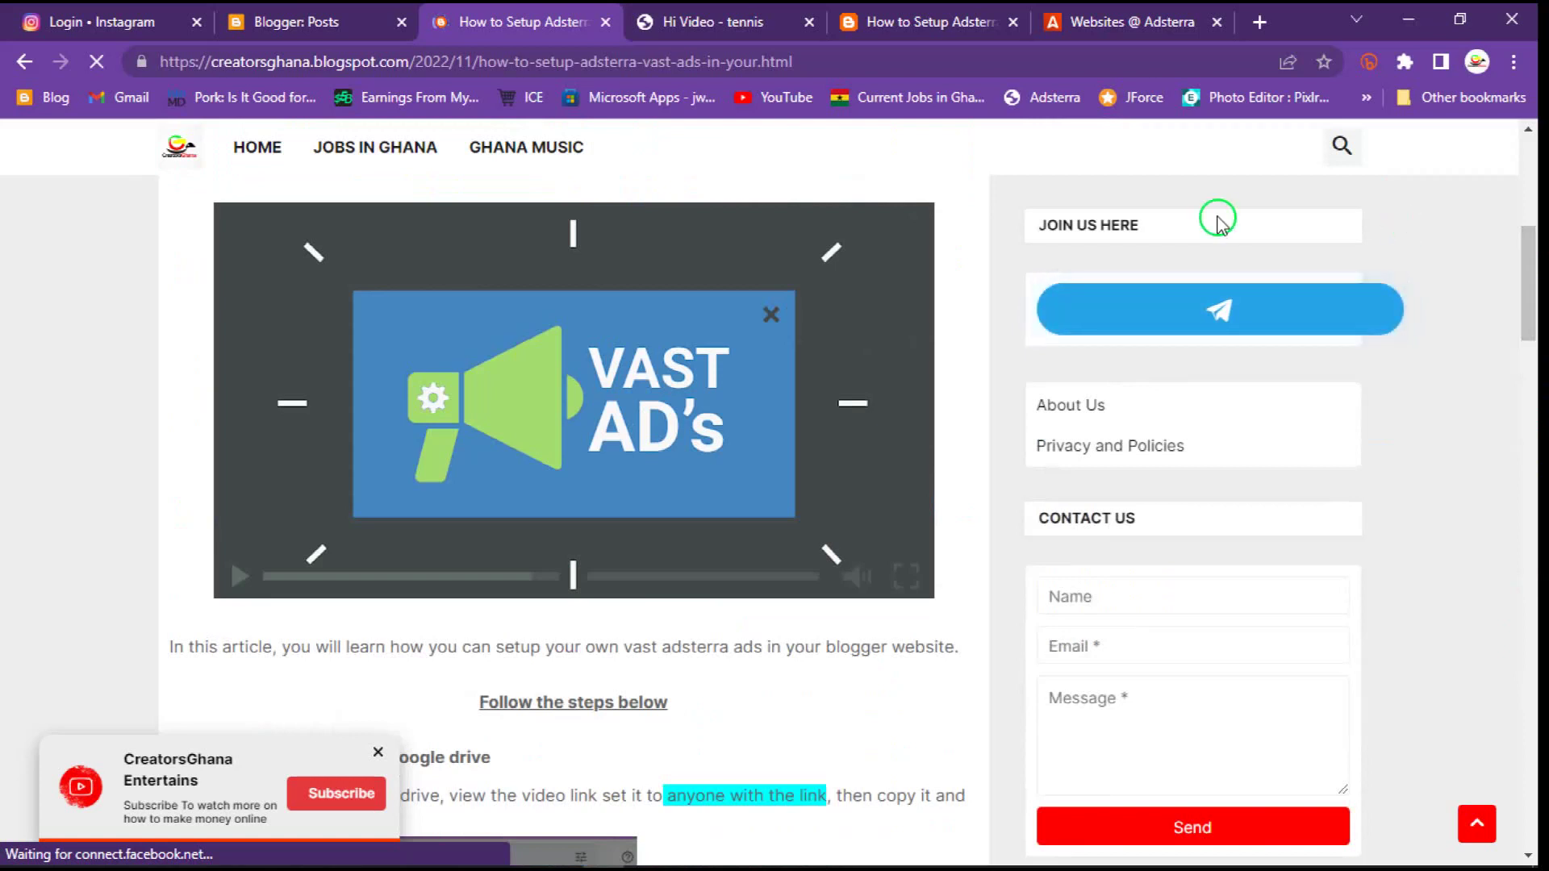
left_click(568, 857)
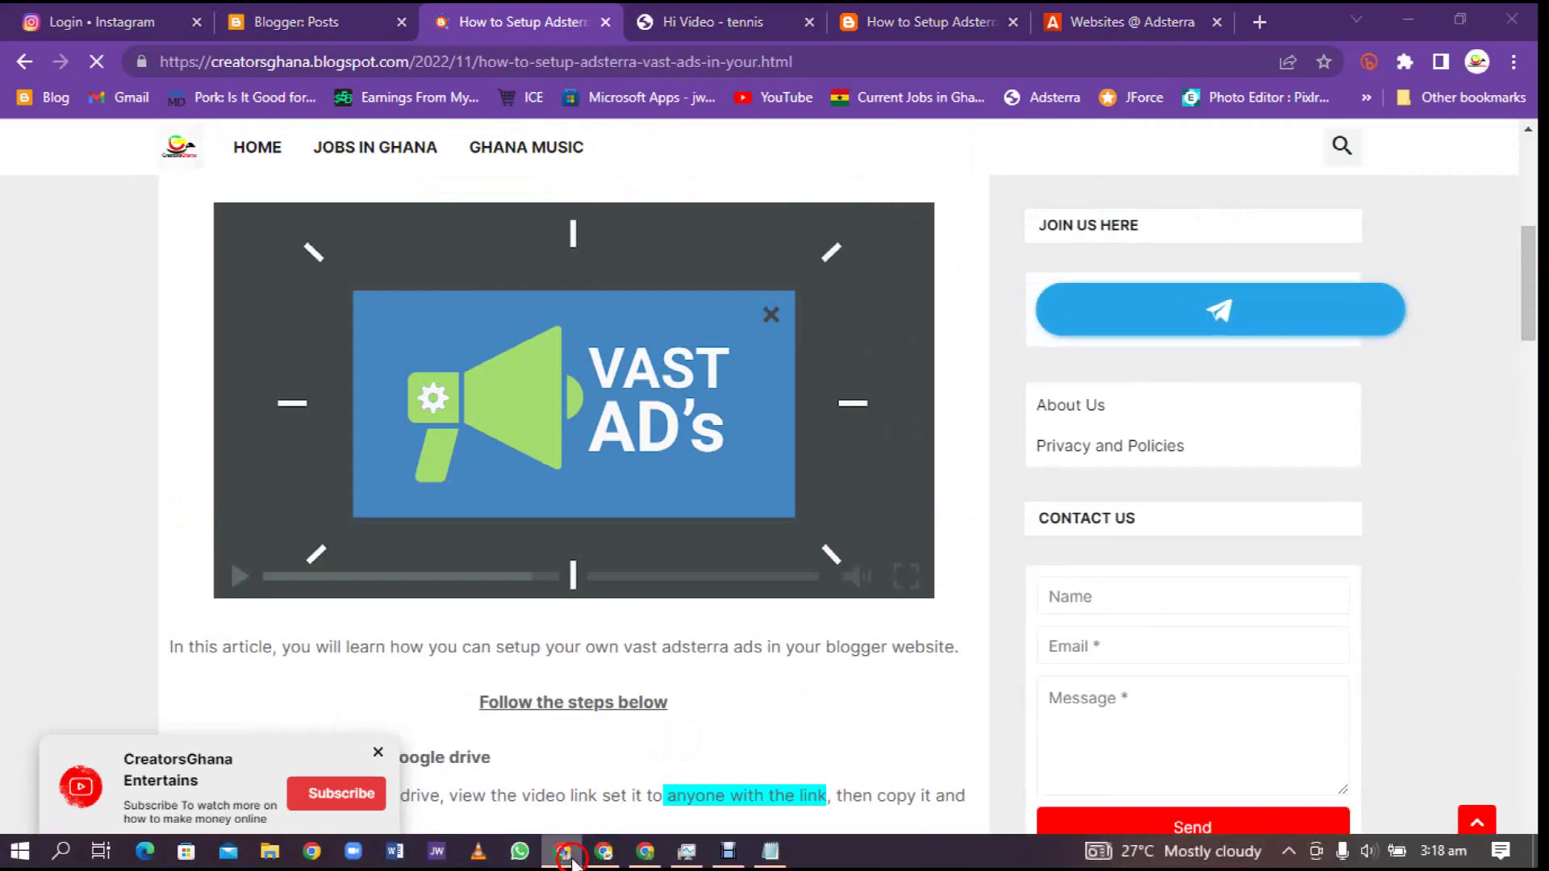
left_click(588, 726)
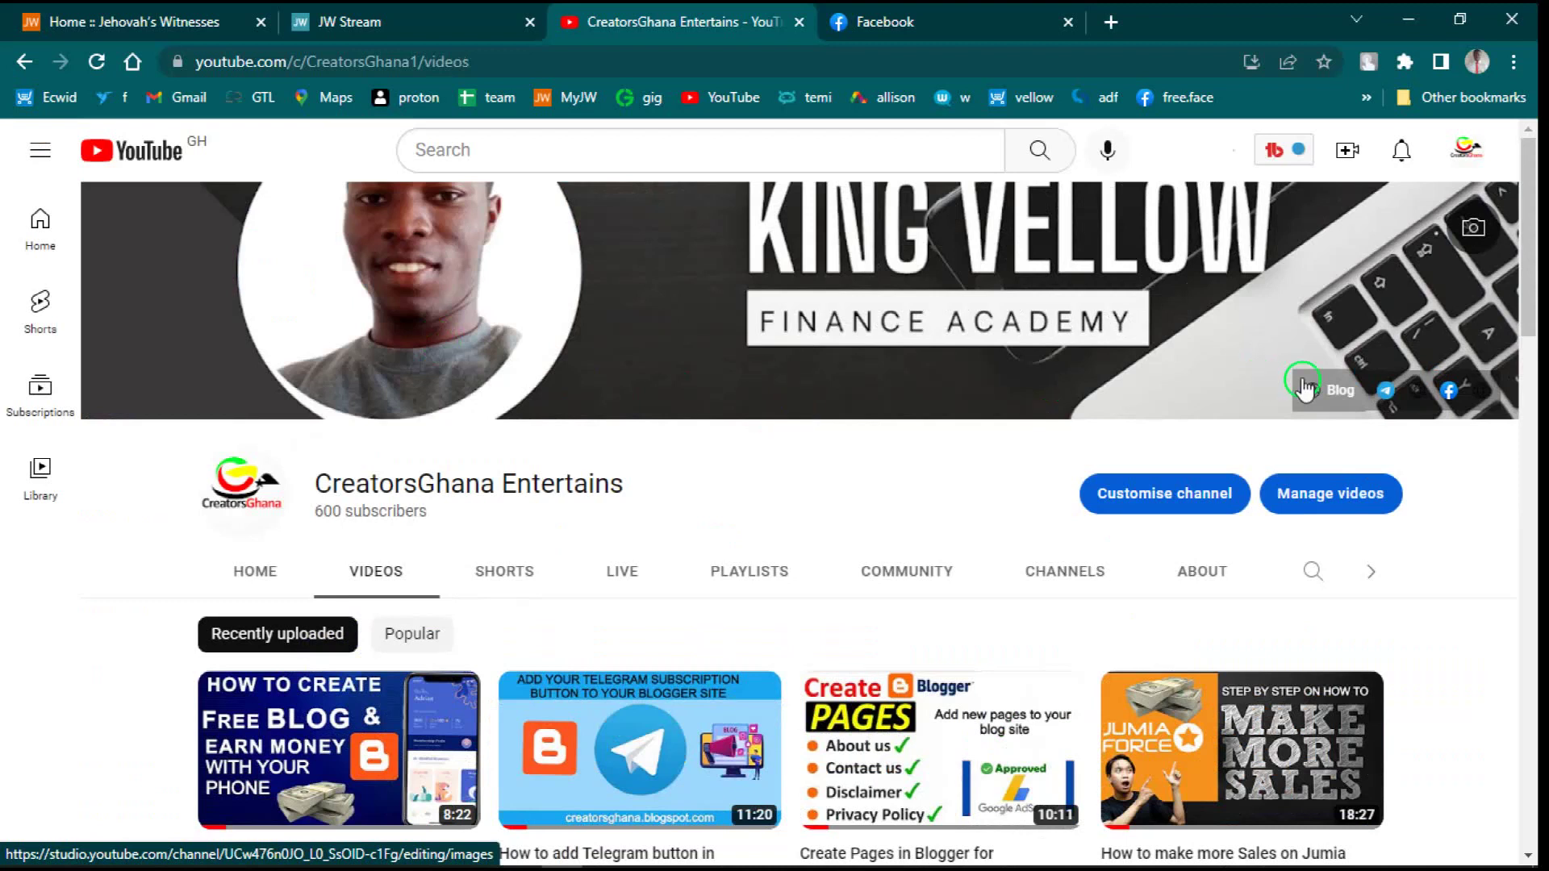
left_click_drag(1542, 292, 1543, 320)
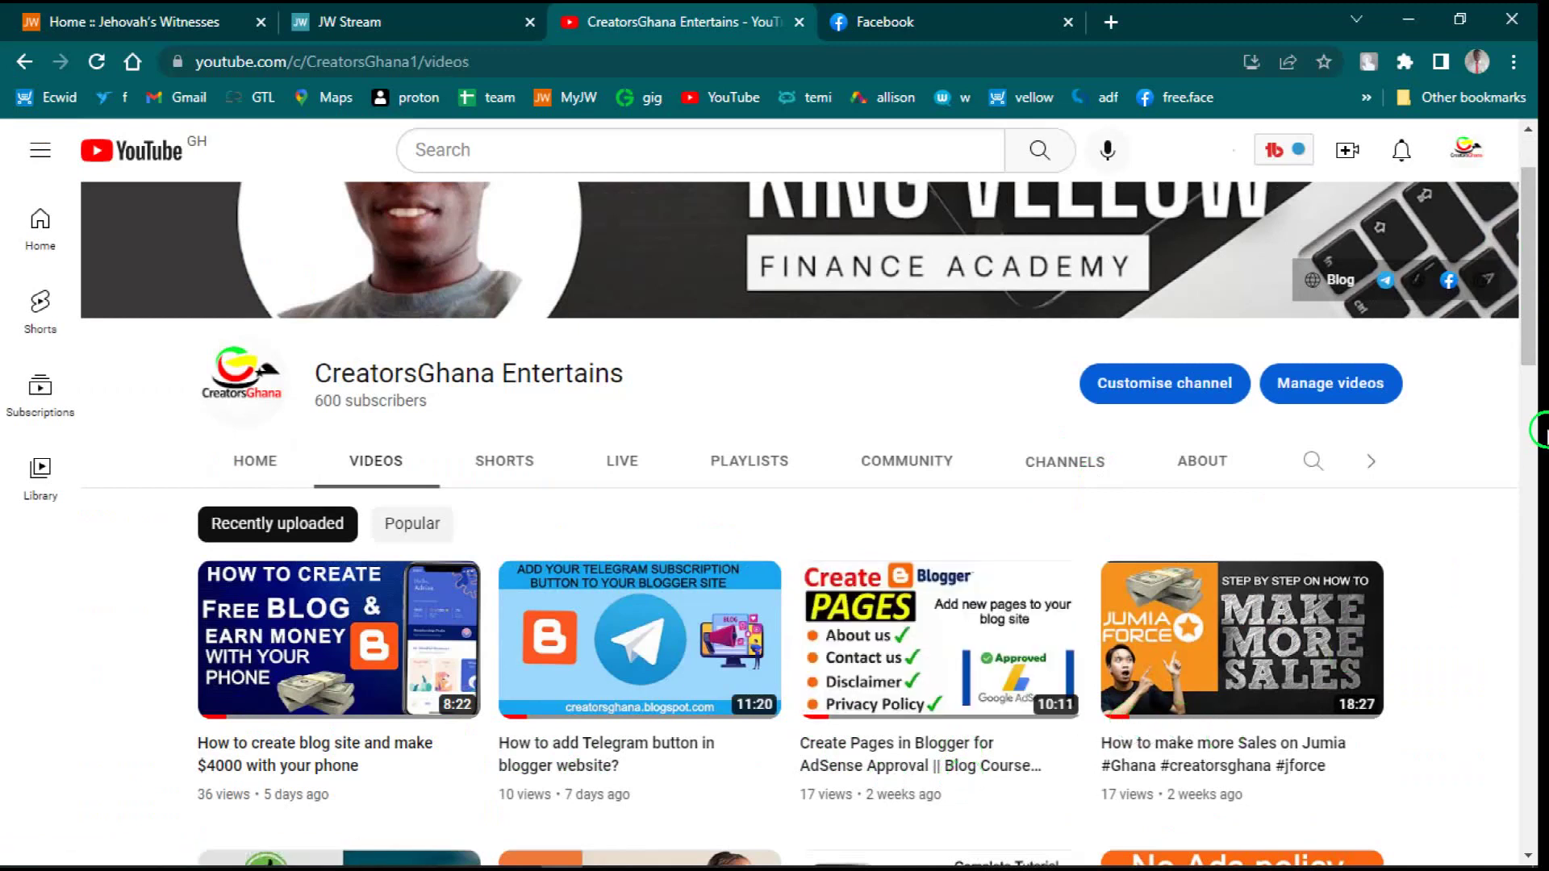
left_click_drag(1541, 316, 1541, 389)
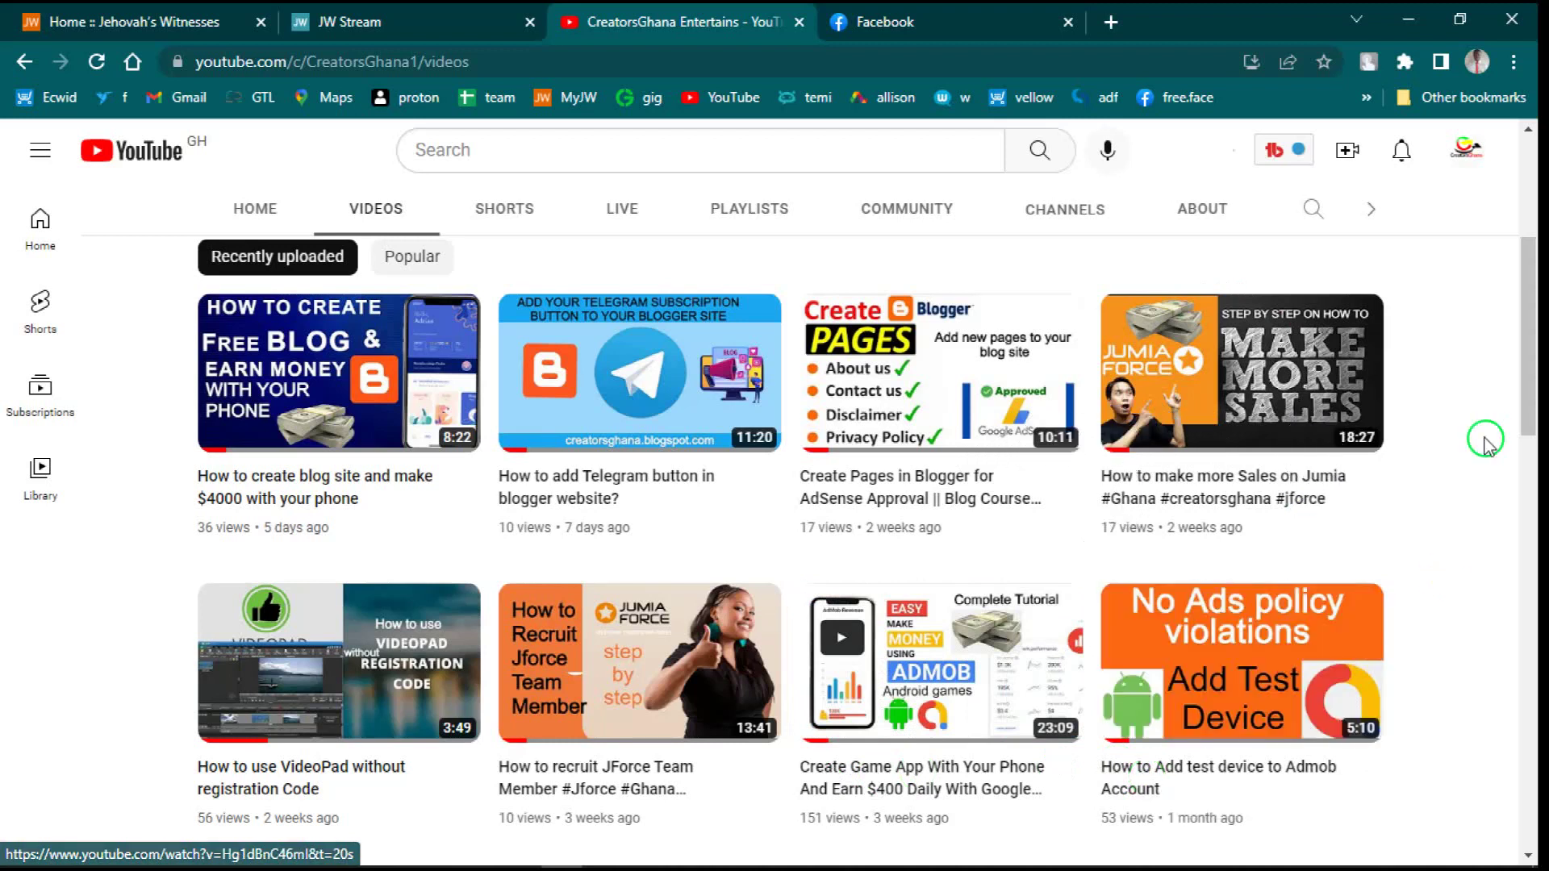
left_click_drag(1541, 399, 1531, 294)
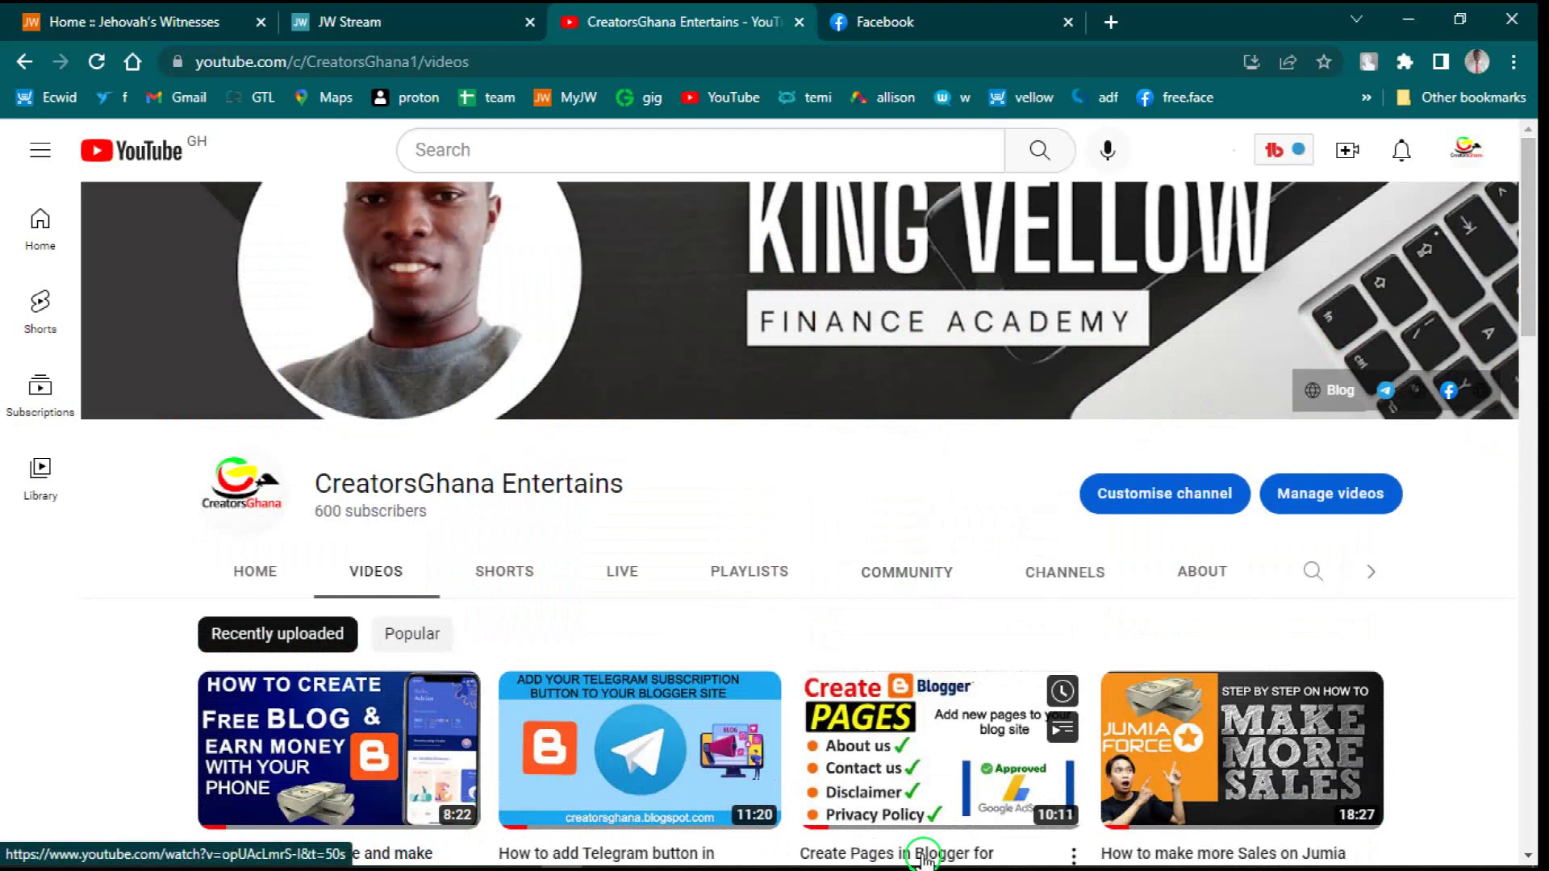
mouse_move(872, 854)
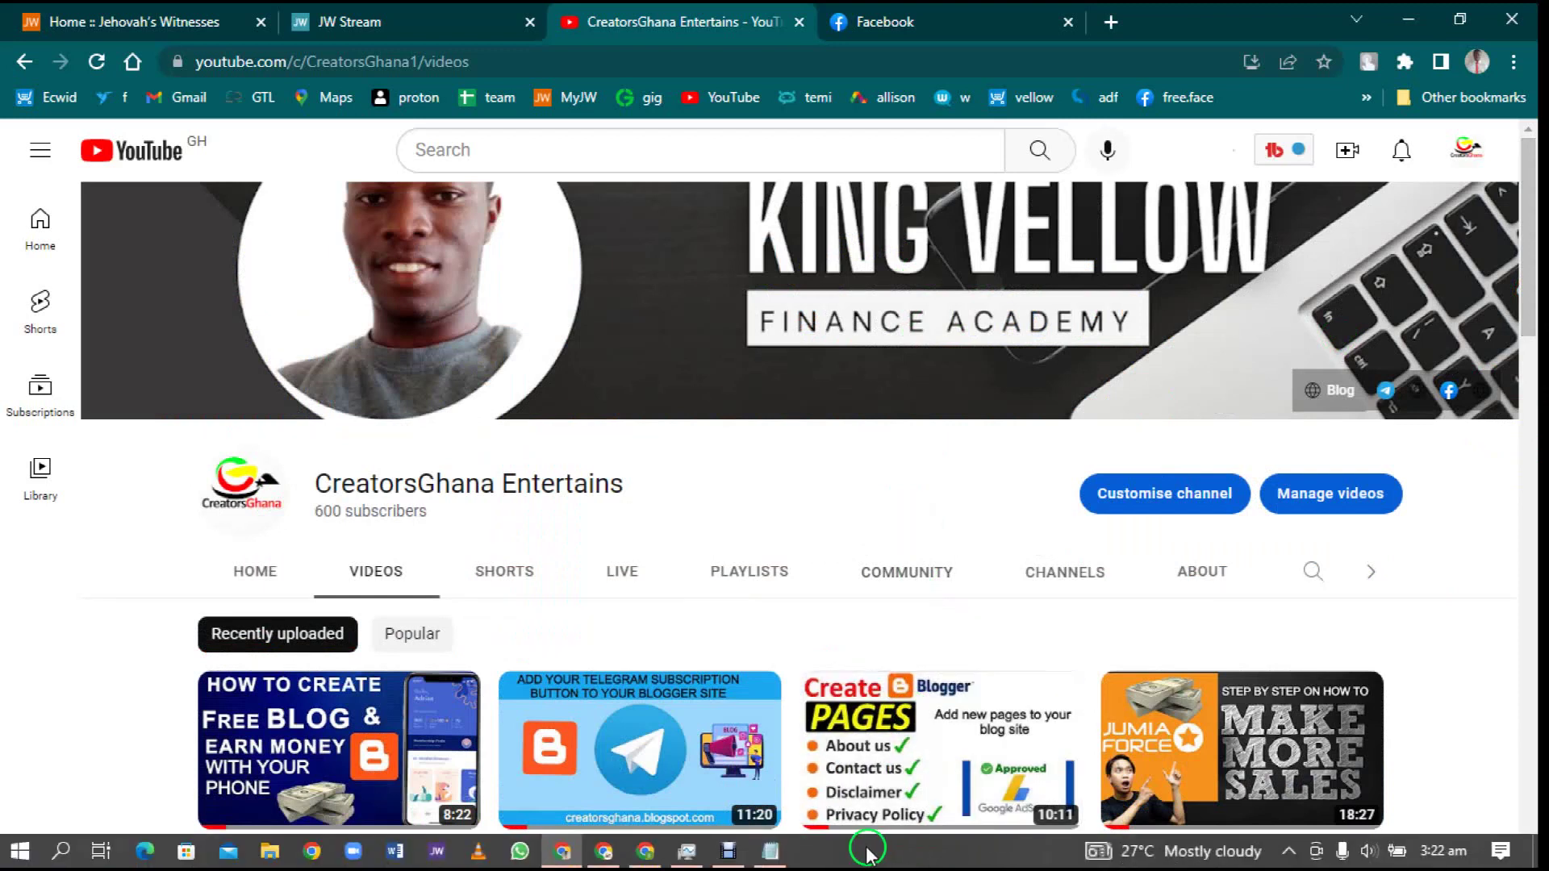